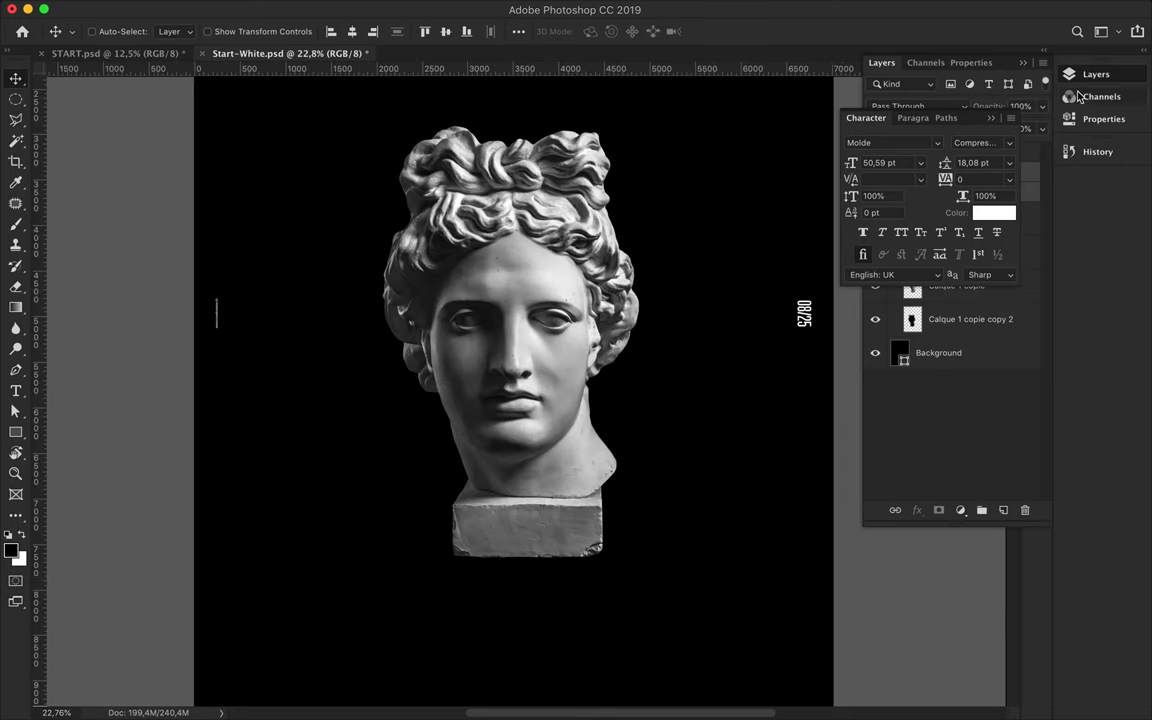
# - Bring the Layers panel in front of the Character panel to show the Start-White poster's layers
pyautogui.click(973, 190)
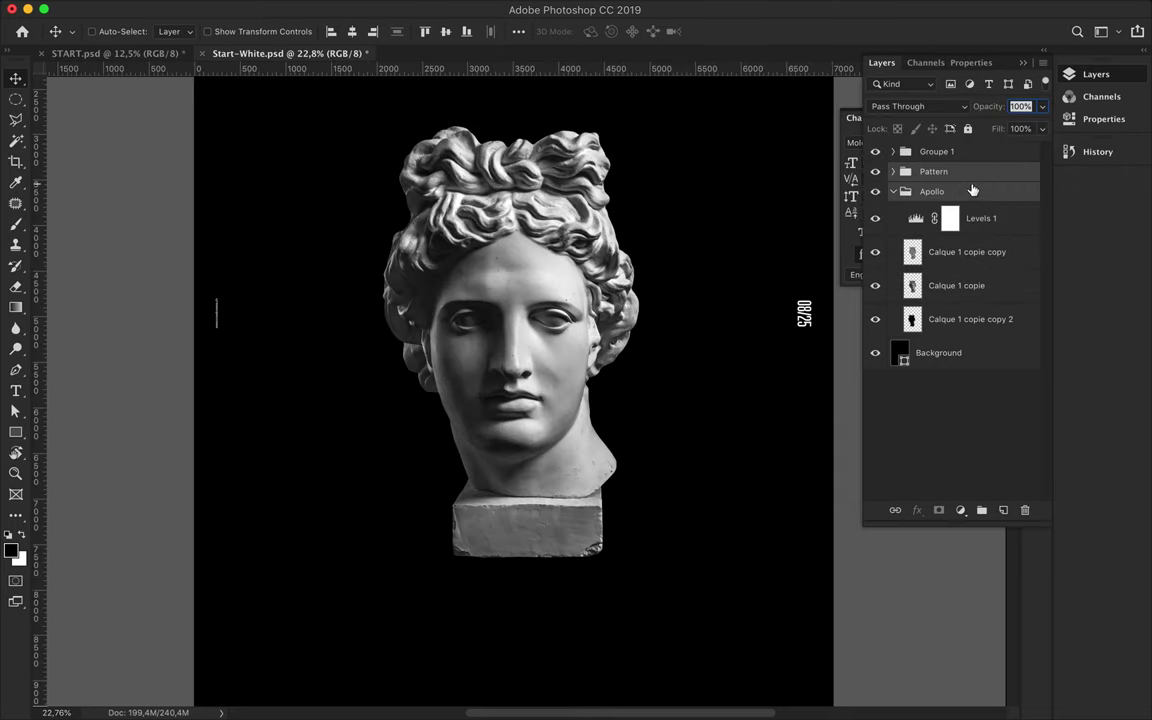
# - Merge a copy of the bust, lasso the nose-forehead strip onto its own layer, and shift it left
pyautogui.hotkey('ctrl', 'j')
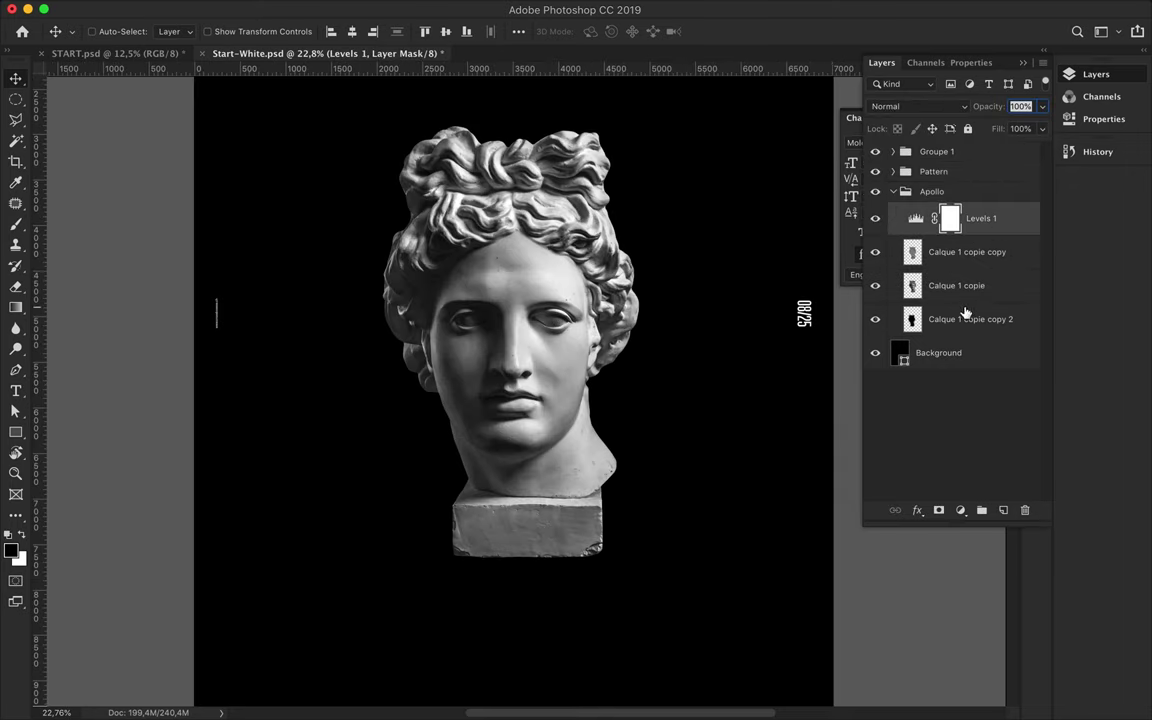
pyautogui.hotkey('ctrl', 'e')
pyautogui.press('l')
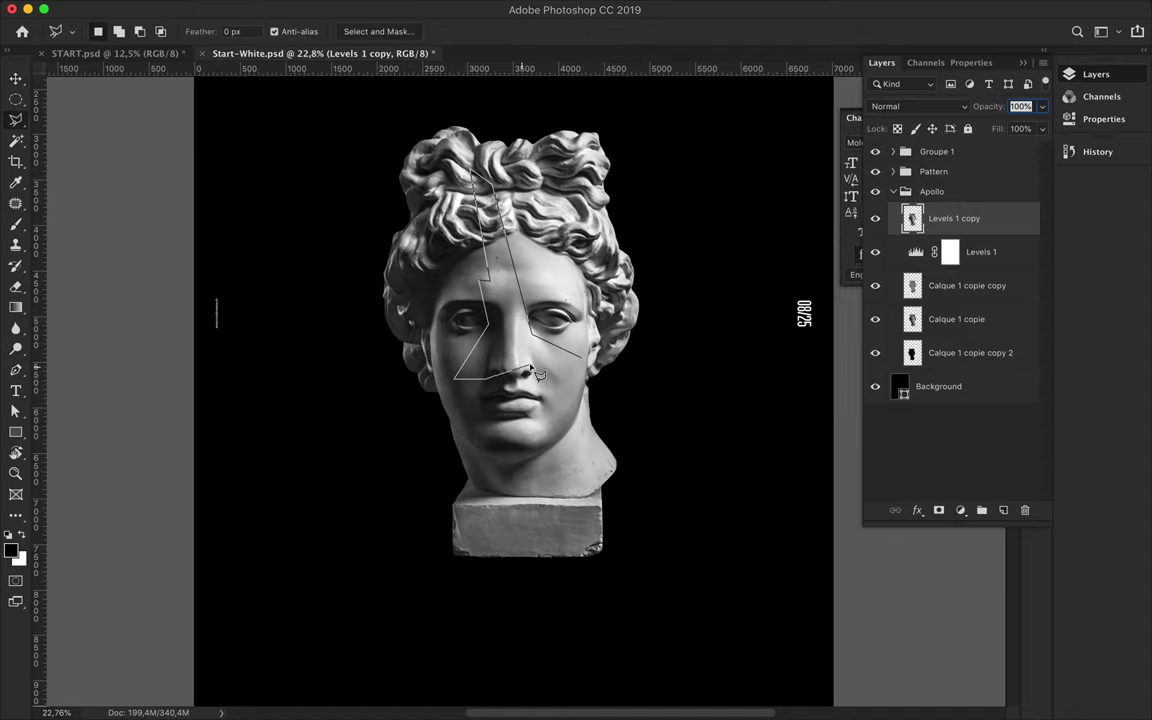
pyautogui.doubleClick(591, 372)
pyautogui.hotkey('ctrl', 'j')
pyautogui.press('v')
pyautogui.moveTo(458, 296)
pyautogui.mouseDown()
pyautogui.moveTo(462, 169)
pyautogui.moveTo(497, 443)
pyautogui.moveTo(350, 485)
pyautogui.mouseUp()
# - Add a Gaussian-blurred fill shadow beneath the nose strip and move both slightly right
pyautogui.keyDown('ctrl'); pyautogui.click(912, 218); pyautogui.keyUp('ctrl')
pyautogui.keyDown('ctrl'); pyautogui.click(1003, 510); pyautogui.keyUp('ctrl')
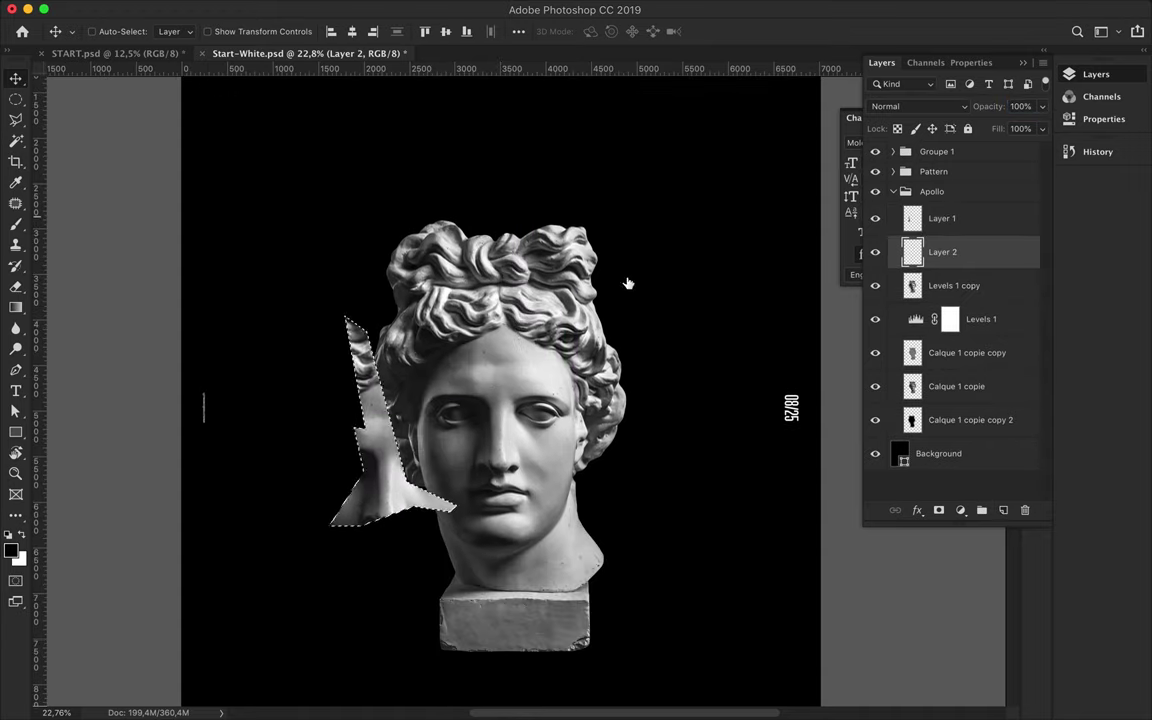
pyautogui.press('b')
pyautogui.click(393, 8)
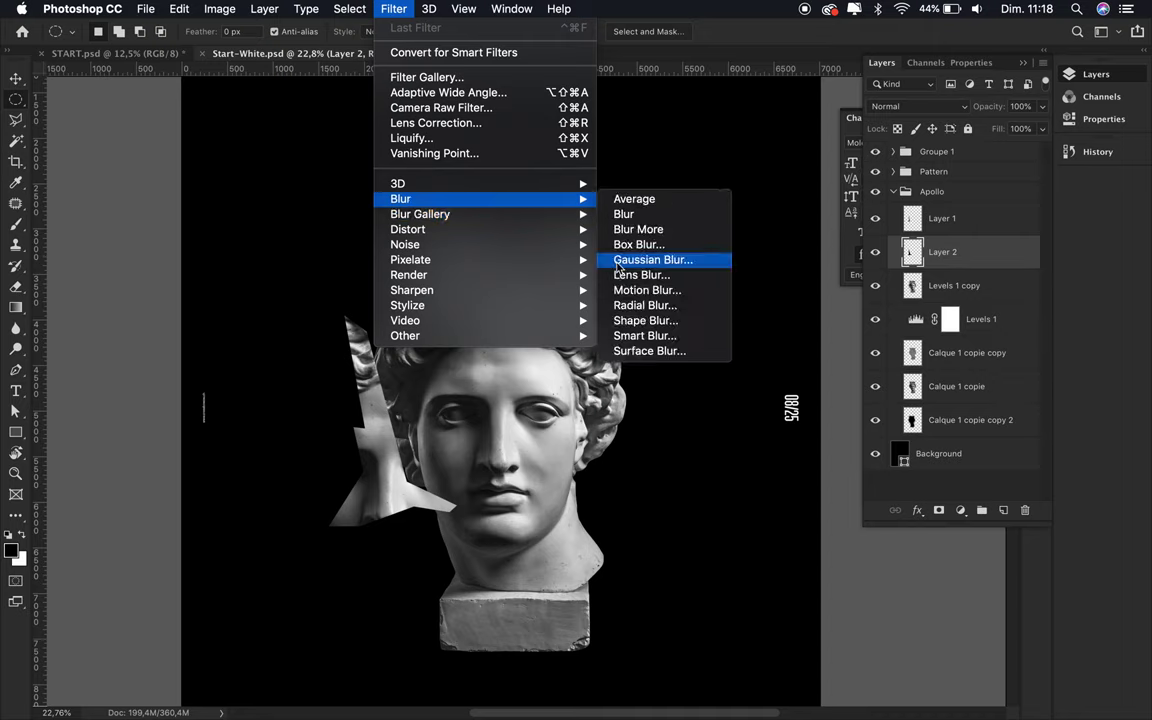
pyautogui.click(699, 257)
pyautogui.click(916, 160)
pyautogui.press('v')
pyautogui.keyDown('shift'); pyautogui.click(942, 218); pyautogui.keyUp('shift')
pyautogui.moveTo(376, 470); pyautogui.dragTo(400, 477)
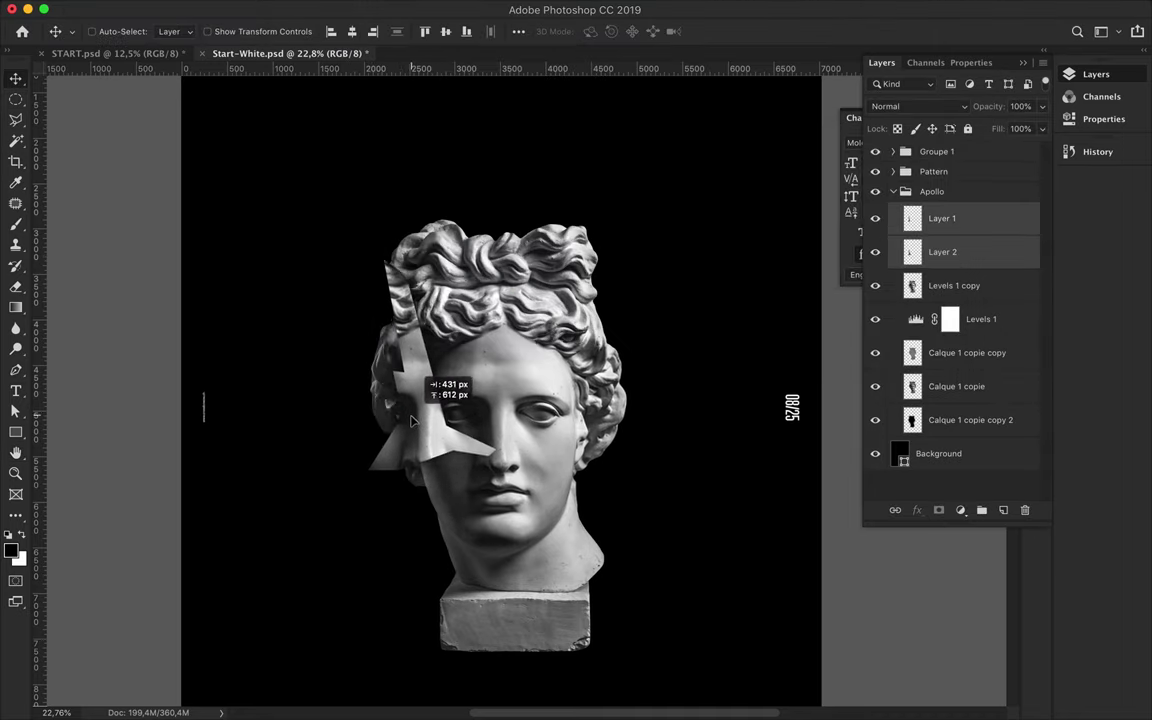
# - Lasso an eye strip from the merged bust onto a new layer and shift it up-right
pyautogui.keyDown('ctrl'); pyautogui.click(535, 443); pyautogui.keyUp('ctrl')
pyautogui.press('l')
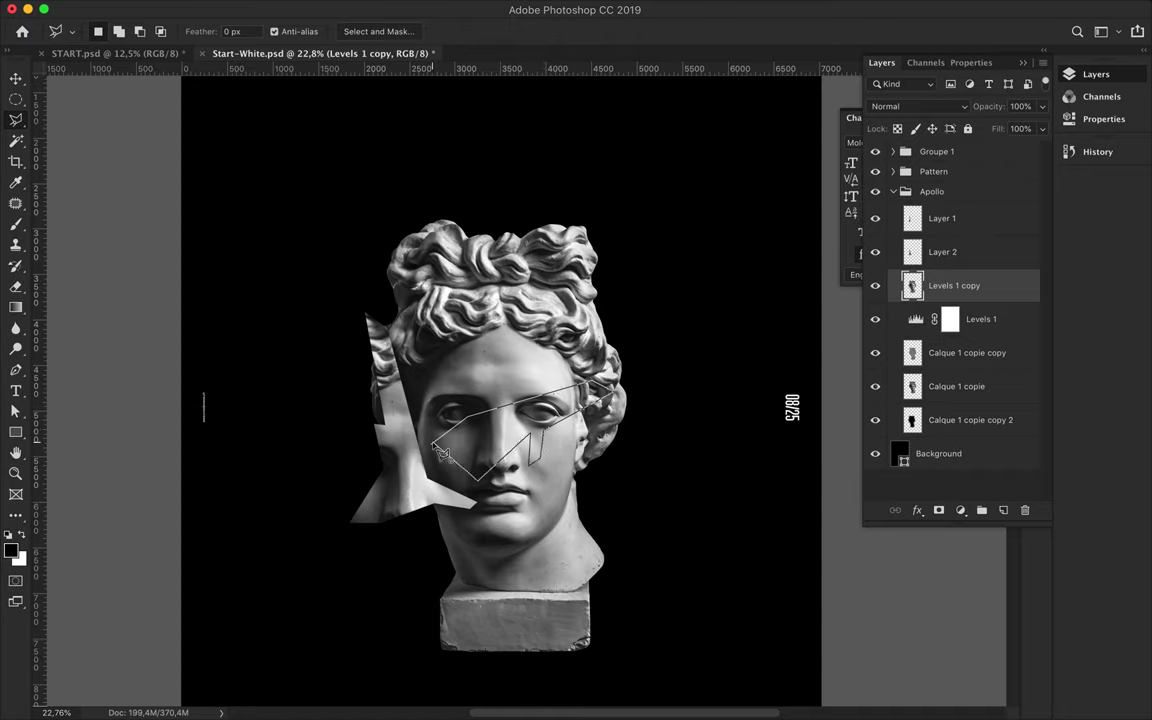
pyautogui.click(441, 452)
pyautogui.hotkey('ctrl', 'j')
pyautogui.press('v')
pyautogui.moveTo(480, 440); pyautogui.dragTo(565, 350)
# - Move Layers 1 and 2 above the Apollo group and Layer 3 below the bottom bust layer
pyautogui.moveTo(945, 285); pyautogui.dragTo(938, 450)
pyautogui.click(950, 319)
pyautogui.click(942, 218)
pyautogui.keyDown('shift'); pyautogui.click(942, 252); pyautogui.keyUp('shift')
pyautogui.moveTo(951, 239); pyautogui.dragTo(936, 178)
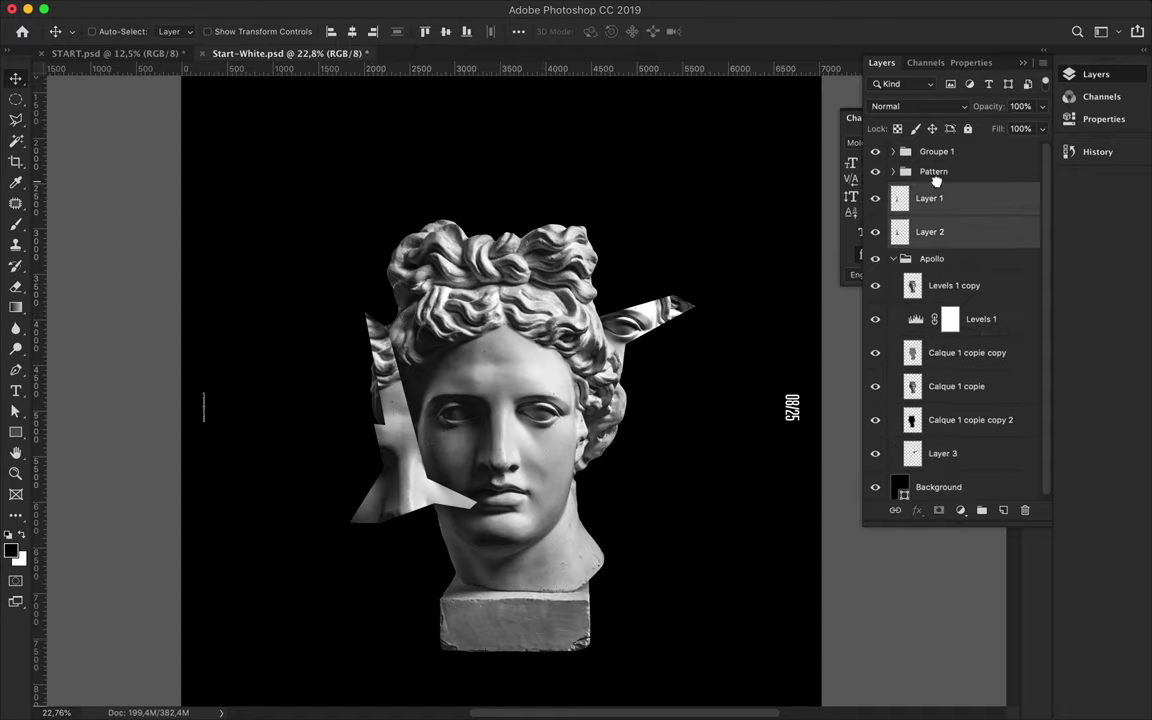
pyautogui.moveTo(948, 456); pyautogui.dragTo(945, 452)
pyautogui.click(893, 258)
# - Add a filtered Layer 4 below Layer 3 and reveal the orange stripe pattern
pyautogui.hotkey('ctrl', 'j')
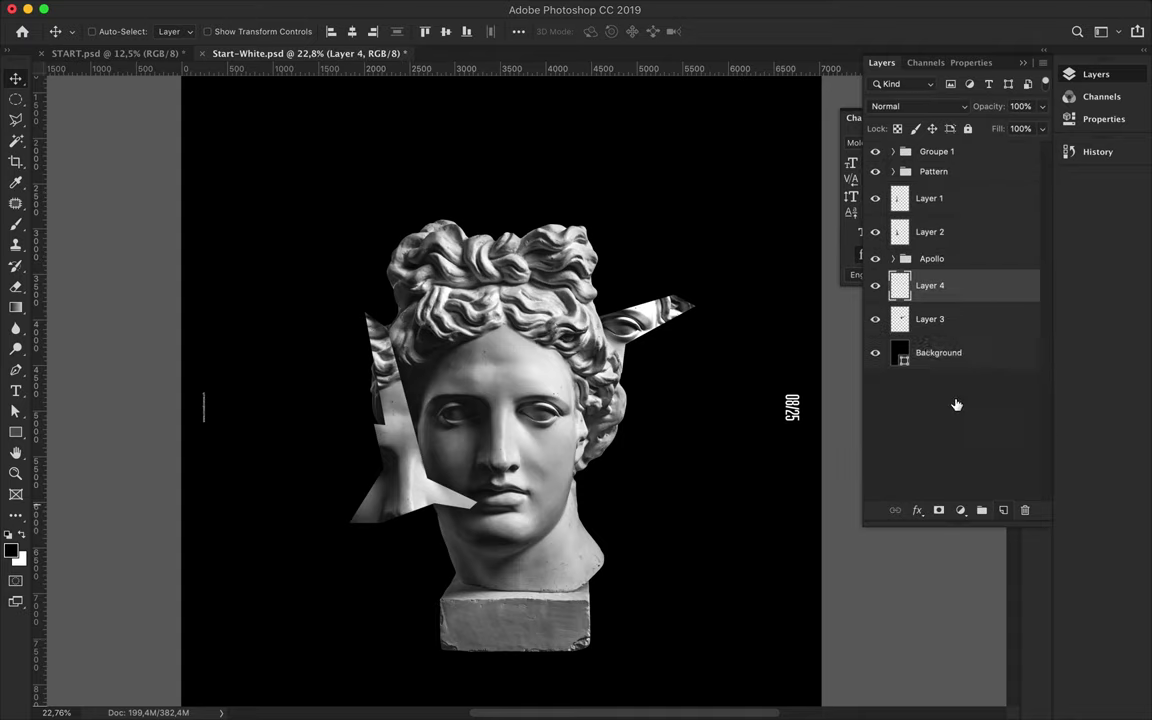
pyautogui.press('m')
pyautogui.click(535, 8)
pyautogui.click(767, 258)
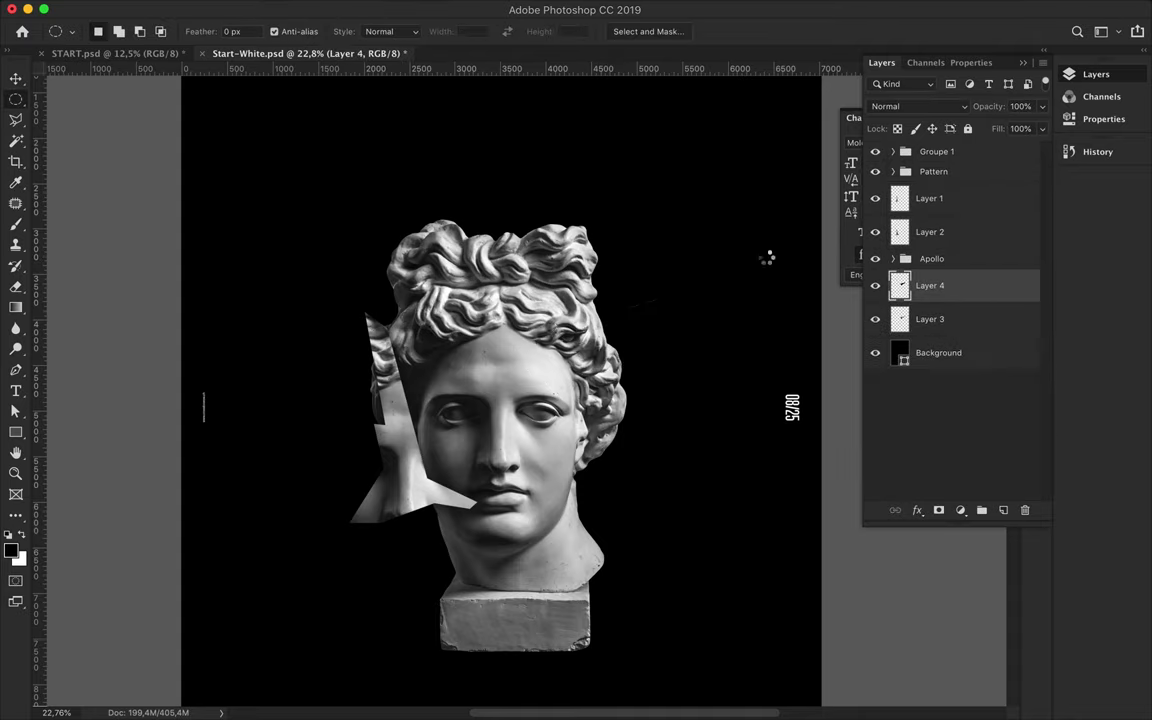
pyautogui.moveTo(950, 285); pyautogui.dragTo(940, 330)
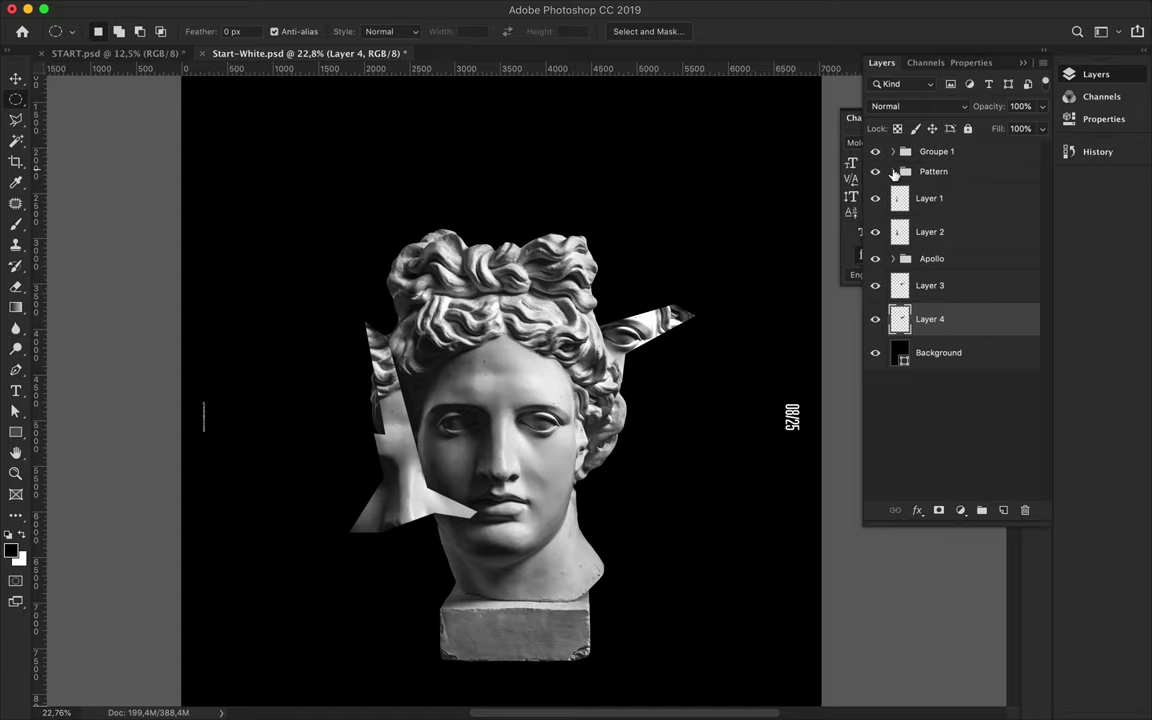
pyautogui.click(893, 171)
pyautogui.click(913, 198)
# - Recolour the stripes crimson, duplicate and rasterize the stripe layer, and hide the original shape
pyautogui.press('a')
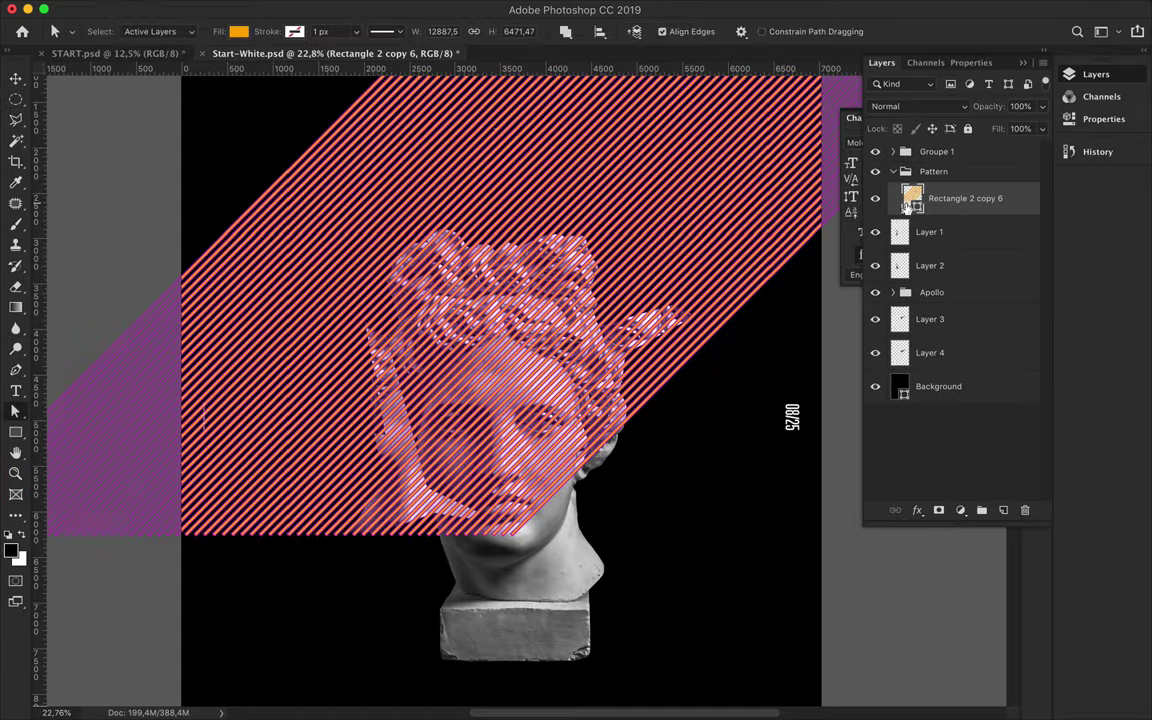
pyautogui.click(238, 31)
pyautogui.click(190, 215)
pyautogui.press('v')
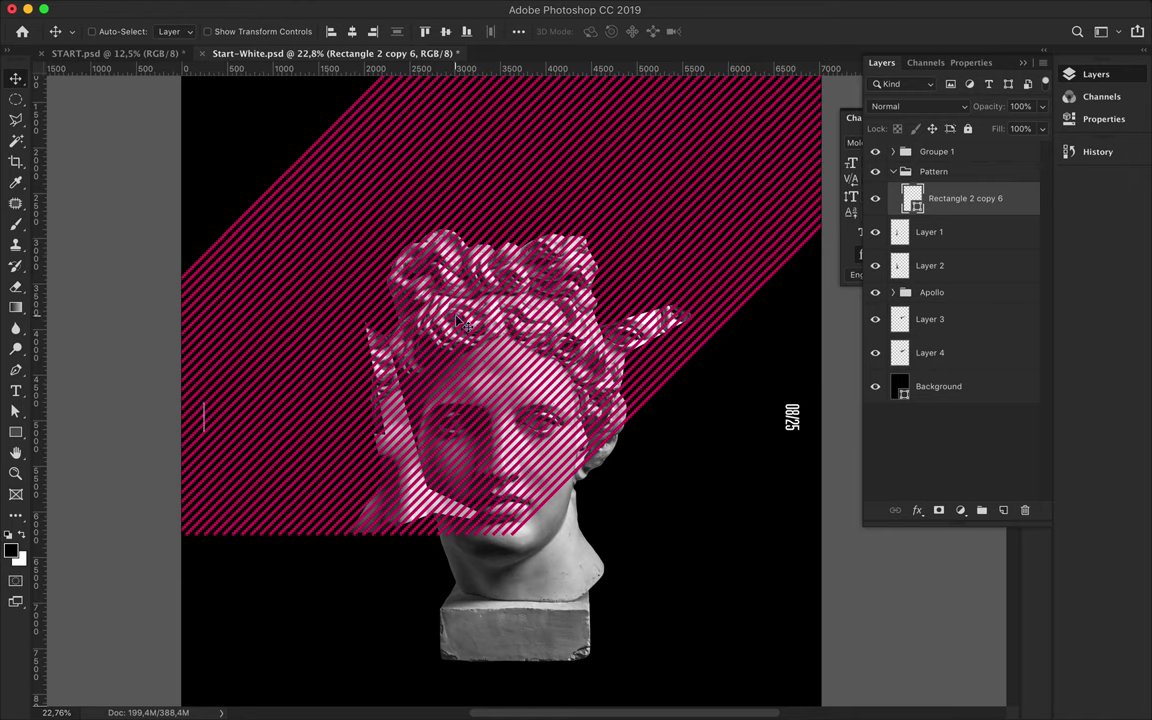
pyautogui.moveTo(943, 190); pyautogui.dragTo(940, 232)
pyautogui.write('d')
pyautogui.press('Return')
pyautogui.rightClick(1000, 235)
pyautogui.click(793, 236)
pyautogui.click(876, 198)
# - Fill an elliptical circle selection on a new layer and copy it to another layer
pyautogui.press('w')
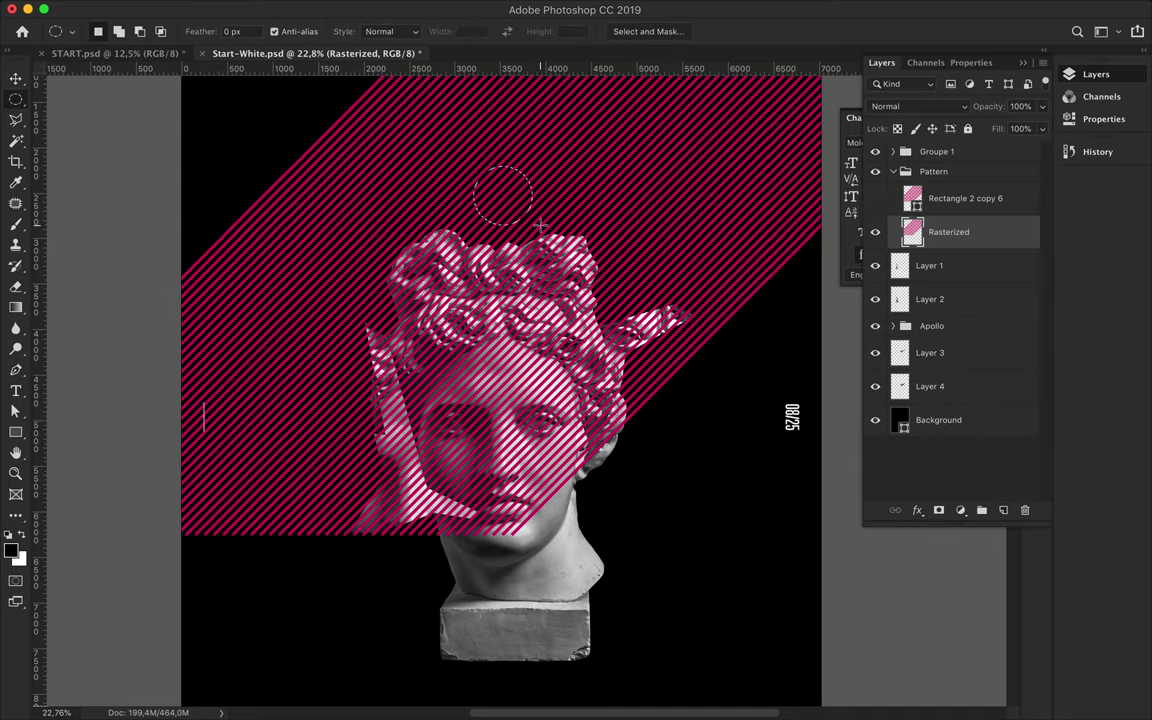
pyautogui.hotkey('ctrl', 'shift', 'alt', 'n')
pyautogui.press('v')
pyautogui.moveTo(506, 86); pyautogui.dragTo(617, 192)
pyautogui.hotkey('ctrl', 'j')
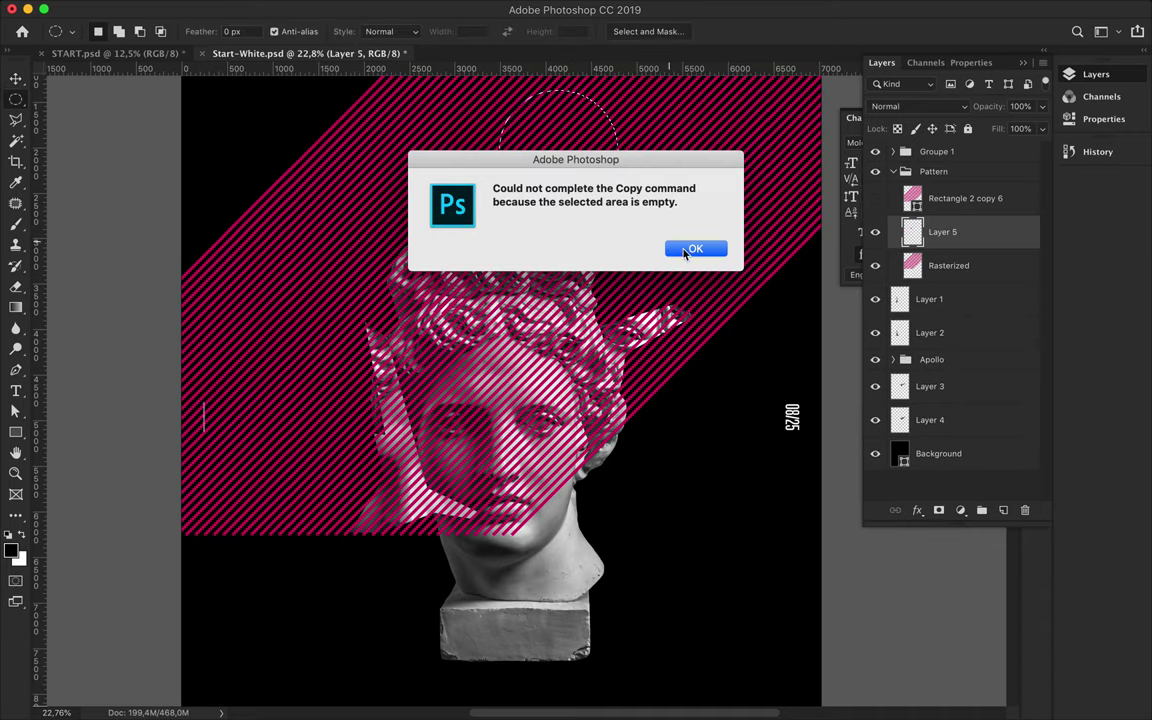
pyautogui.press('Return')
pyautogui.hotkey('alt', '[')
pyautogui.hotkey('ctrl', 'j')
pyautogui.press('v')
# - Place Layer 6 just above the background and clip the stripes to the circles
pyautogui.moveTo(975, 273); pyautogui.dragTo(930, 470)
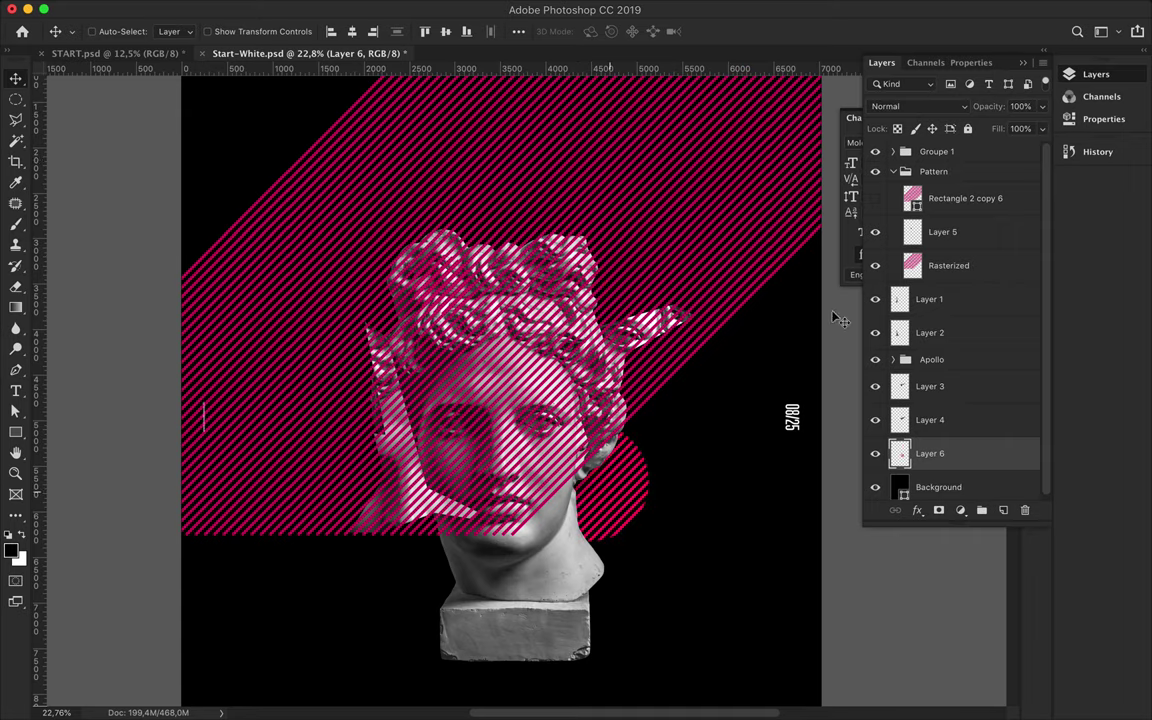
pyautogui.moveTo(979, 234); pyautogui.dragTo(966, 287)
pyautogui.scroll(5, 486, 290)
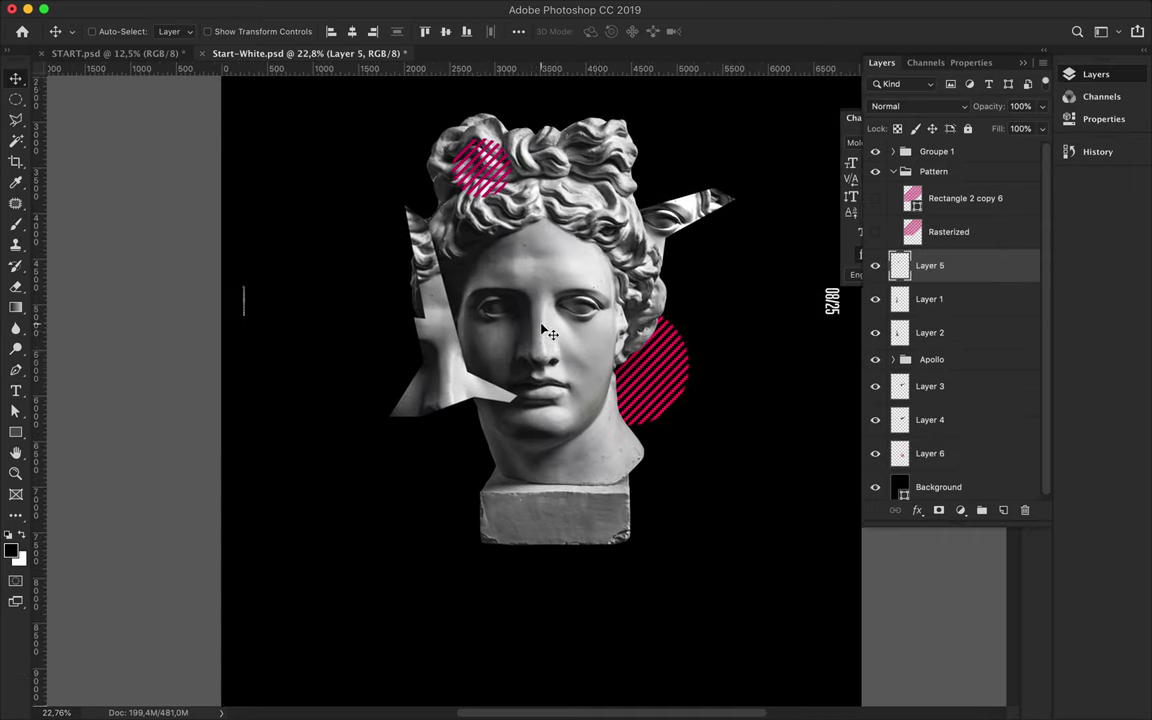
pyautogui.hotkey('alt', '[')
# - Draw a pink Pen-tool strip along the shard's edge and place it below Layer 2
pyautogui.press('p')
pyautogui.click(177, 31)
pyautogui.click(98, 105)
pyautogui.click(451, 268)
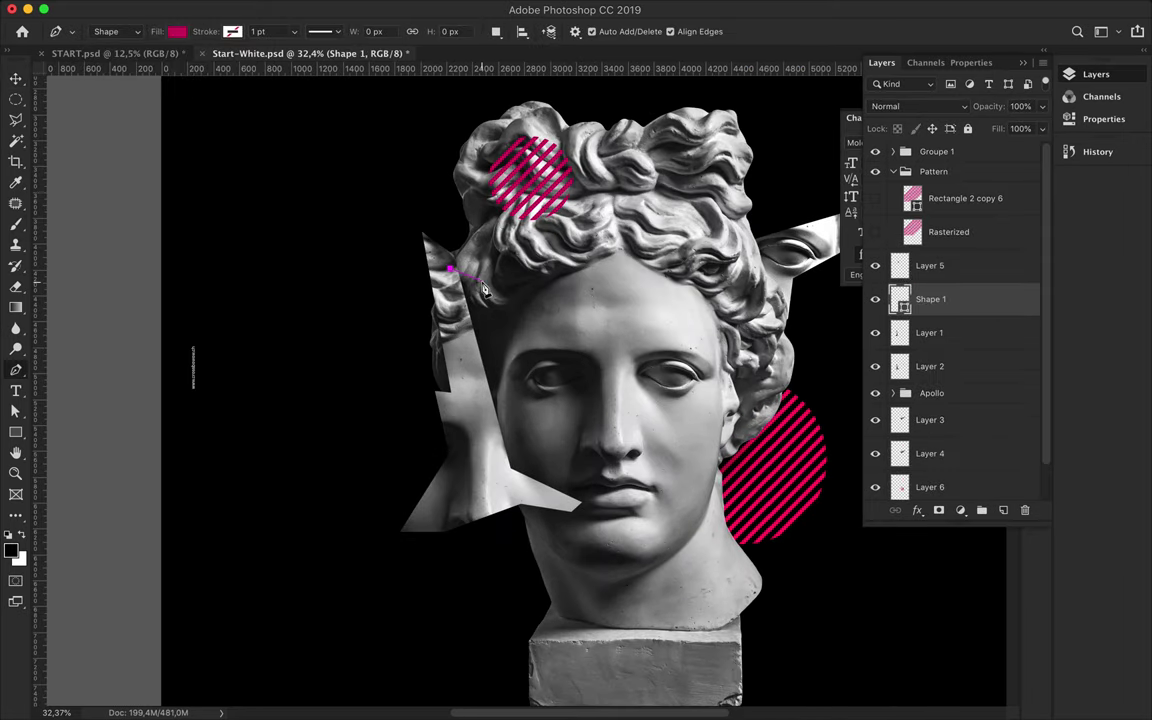
pyautogui.click(515, 457)
pyautogui.click(544, 470)
pyautogui.click(575, 502)
pyautogui.click(494, 470)
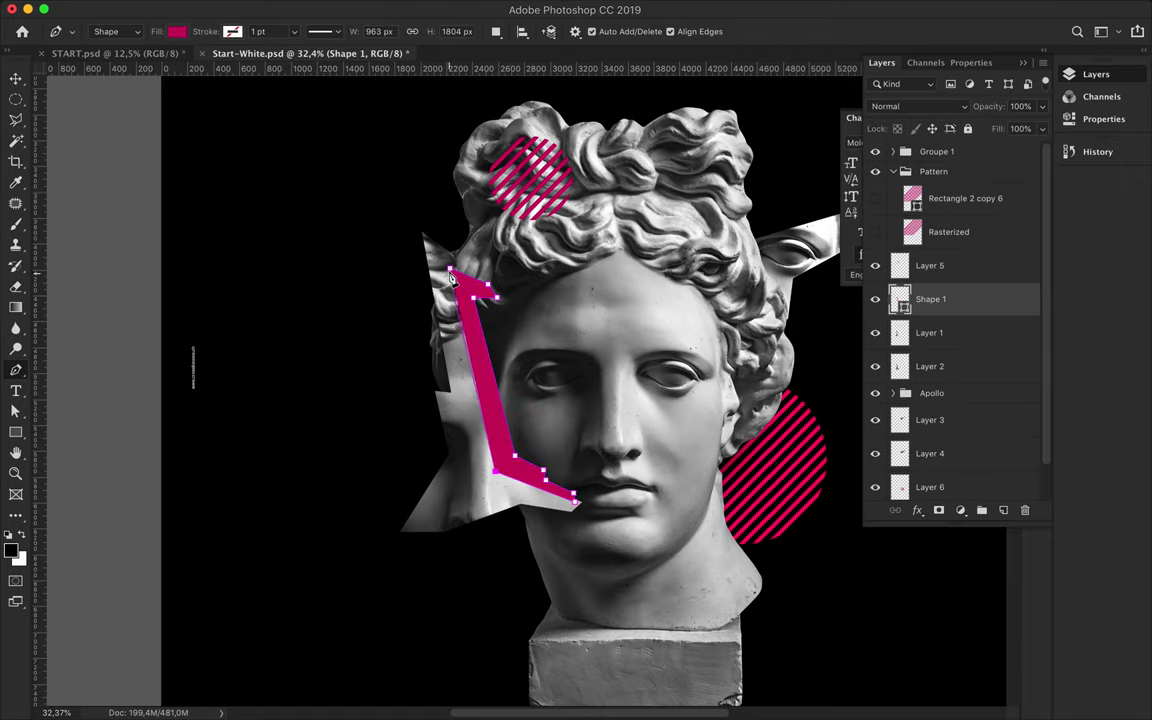
pyautogui.moveTo(930, 299); pyautogui.dragTo(930, 352)
# - Nudge one corner of the magenta strip into place with Direct Selection
pyautogui.press('a')
pyautogui.scroll(3, 555, 432)
pyautogui.scroll(3, 540, 450)
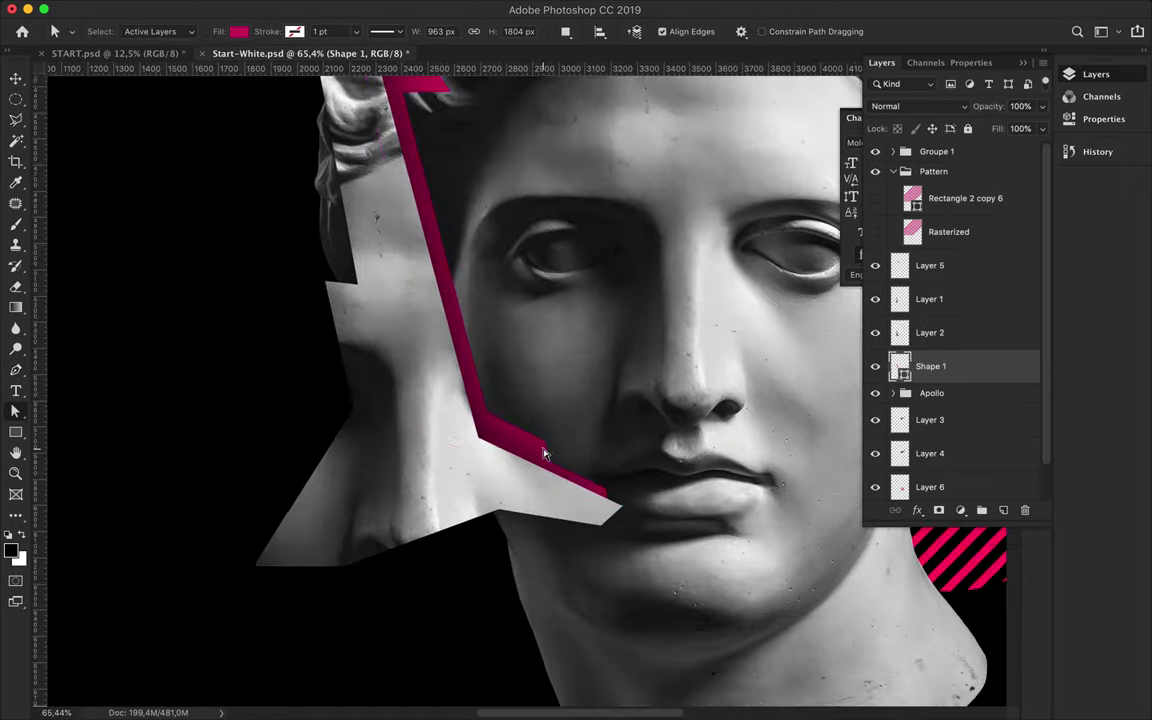
pyautogui.moveTo(497, 430)
pyautogui.mouseDown()
pyautogui.moveTo(530, 443)
pyautogui.moveTo(513, 430)
pyautogui.mouseUp()
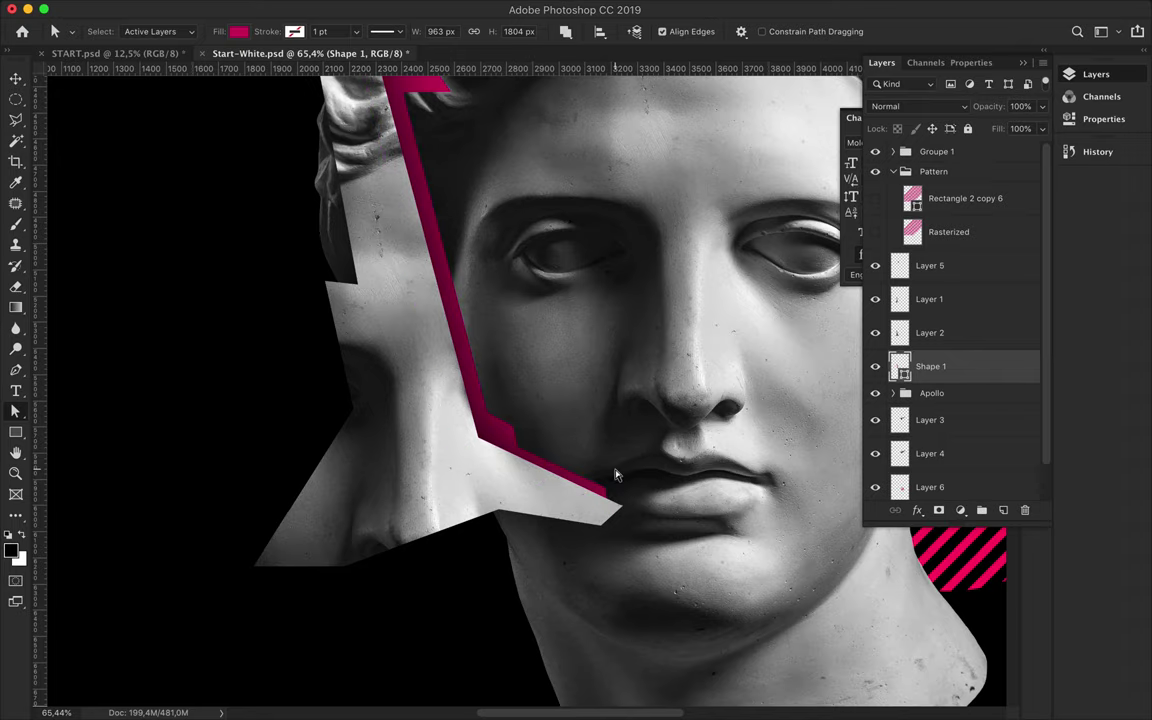
pyautogui.scroll(-5, 514, 389)
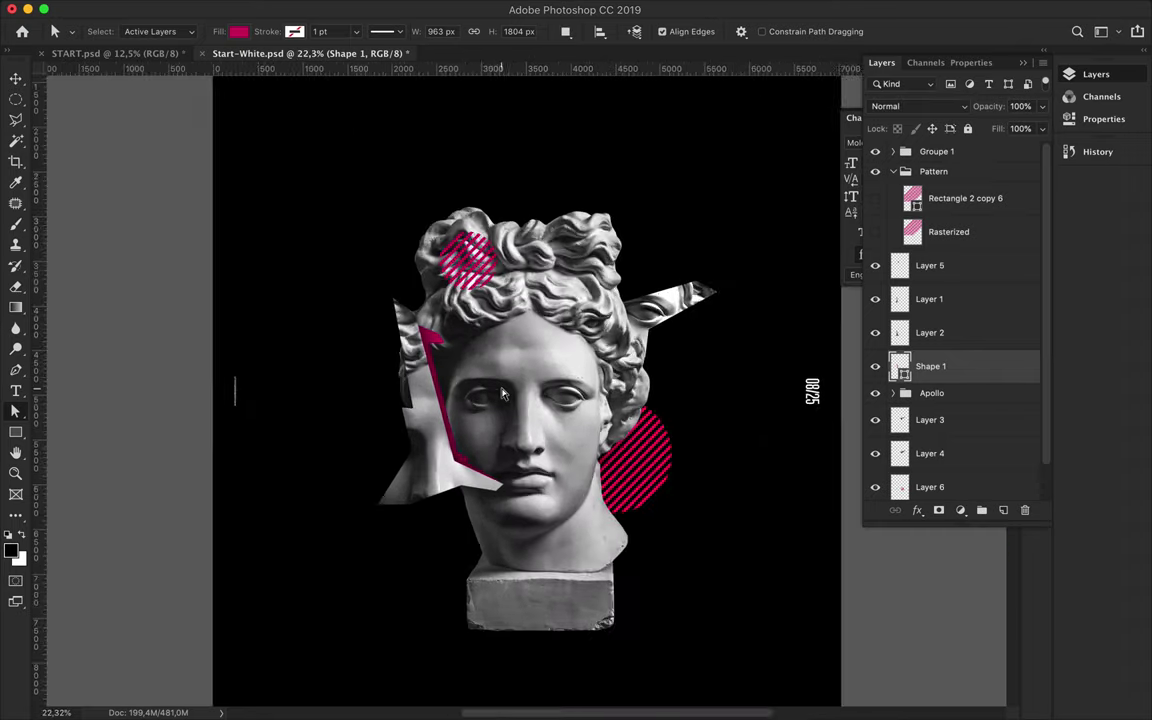
pyautogui.scroll(4, 389, 330)
# - Draw a small three-point magenta wedge near the forehead
pyautogui.press('p')
pyautogui.click(374, 344)
pyautogui.click(381, 364)
pyautogui.click(467, 346)
pyautogui.press('a')
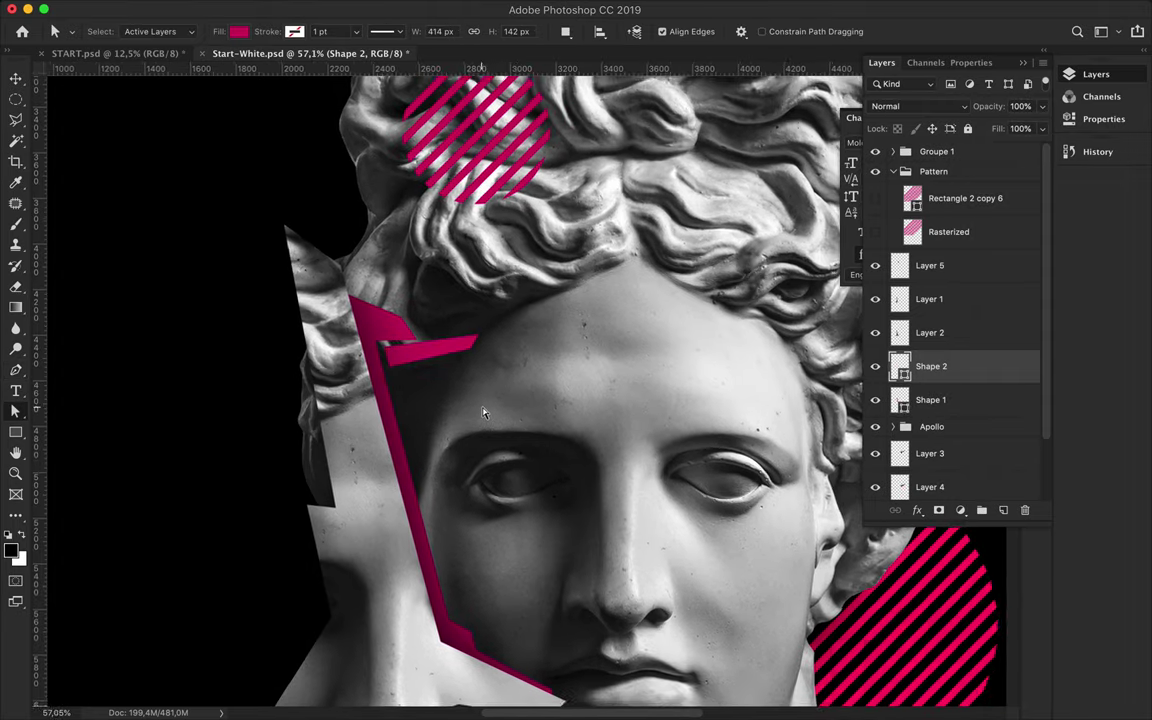
pyautogui.scroll(-8, 485, 408)
pyautogui.scroll(2, 545, 381)
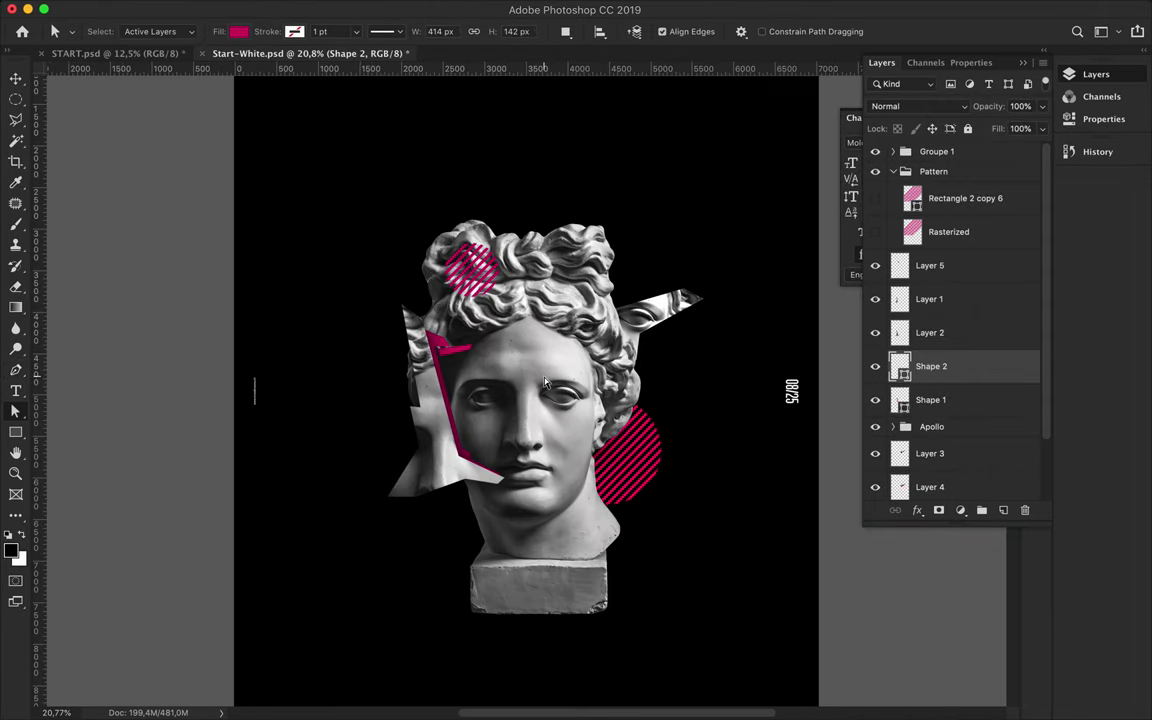
pyautogui.scroll(2, 545, 381)
# - Start a long magenta strip beside the head with its first two corners
pyautogui.press('p')
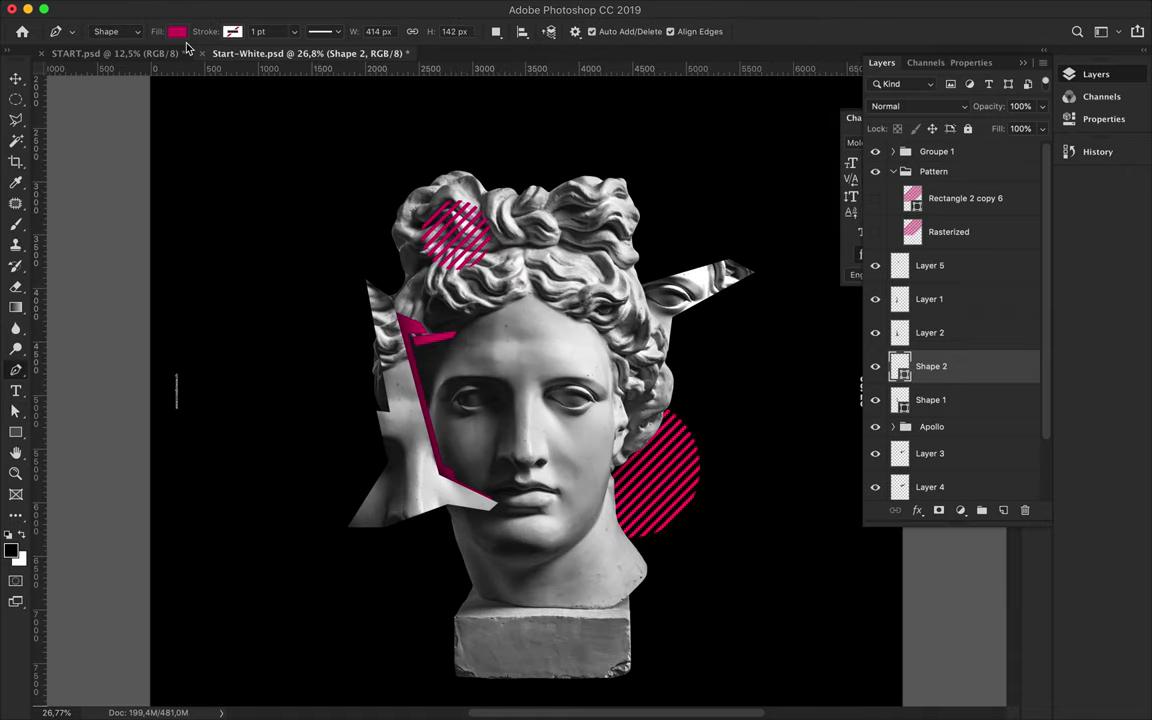
pyautogui.scroll(-1, 525, 399)
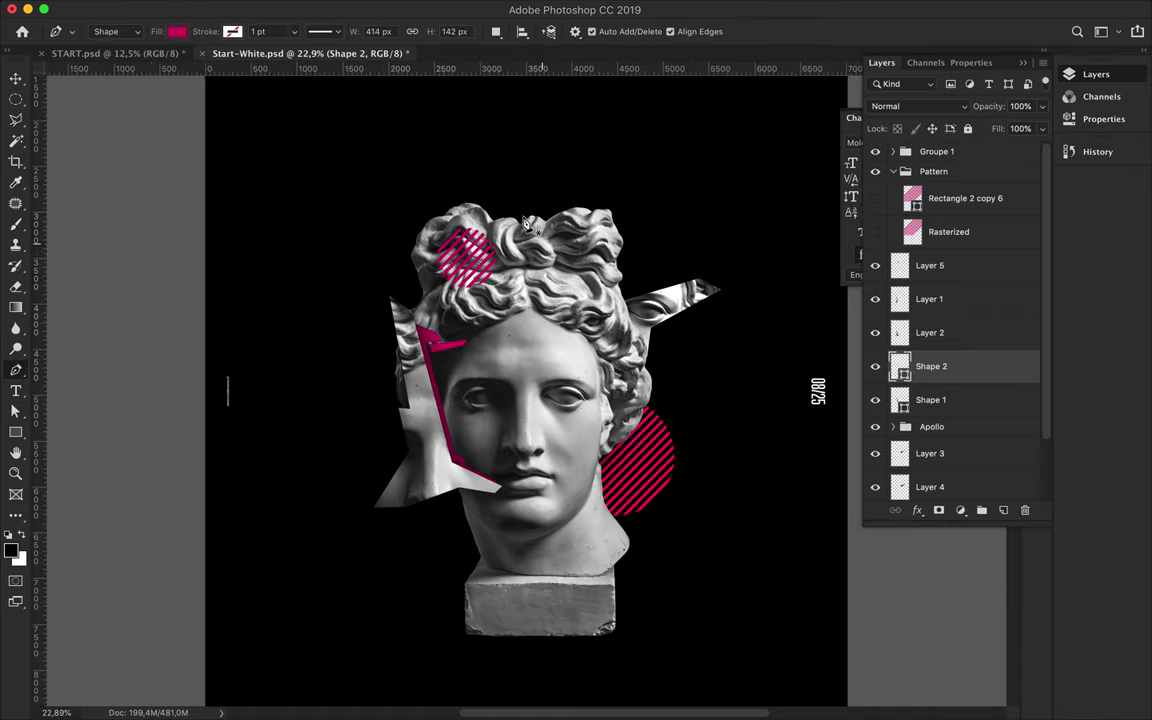
pyautogui.click(418, 260)
pyautogui.click(390, 212)
# - Finish the long angular shard, extending its corners down to the poster bottom
pyautogui.click(377, 278)
pyautogui.click(348, 318)
pyautogui.click(380, 357)
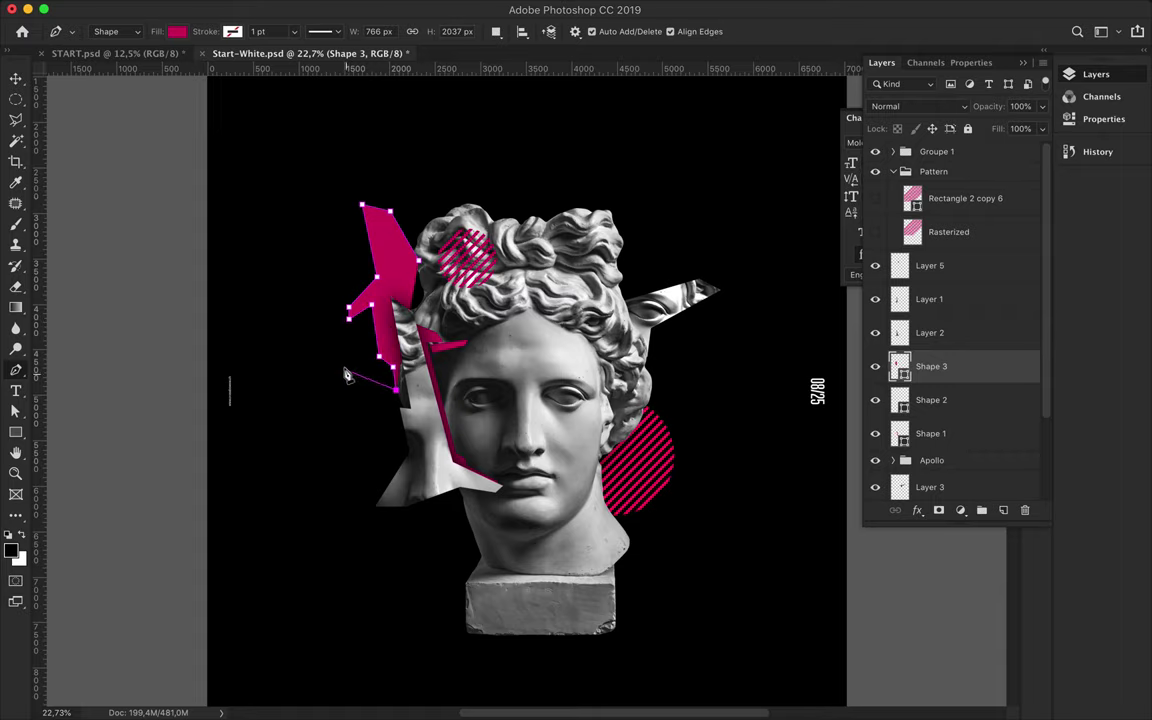
pyautogui.click(340, 366)
pyautogui.click(343, 405)
pyautogui.scroll(-2, 400, 450)
pyautogui.click(429, 385)
pyautogui.click(433, 613)
pyautogui.click(484, 580)
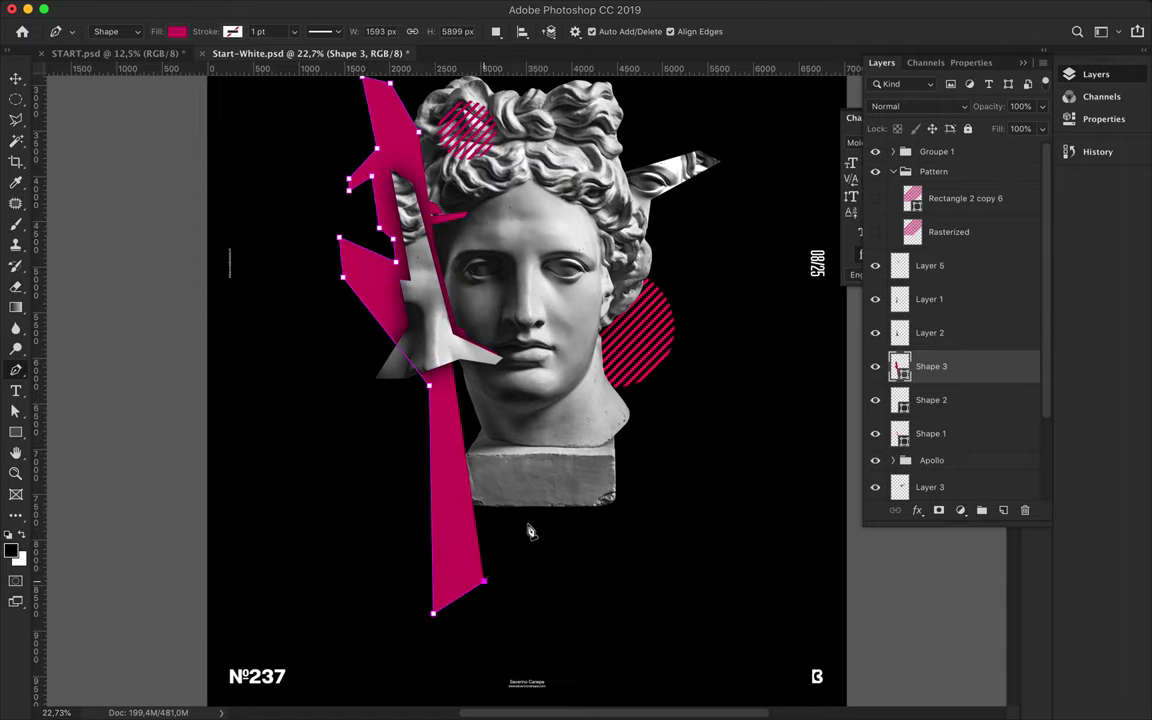
pyautogui.click(525, 488)
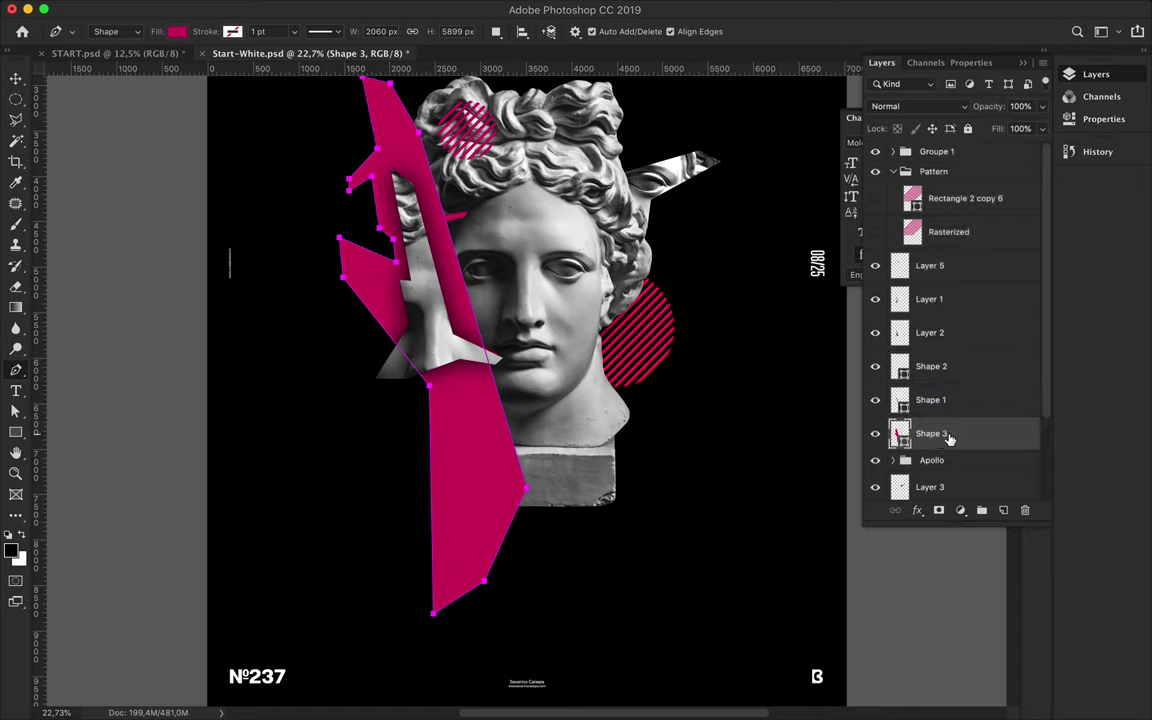
# - Move the long shard below the Apollo group and raise it slightly
pyautogui.moveTo(905, 372); pyautogui.dragTo(935, 362)
pyautogui.scroll(2, 708, 362)
pyautogui.press('v')
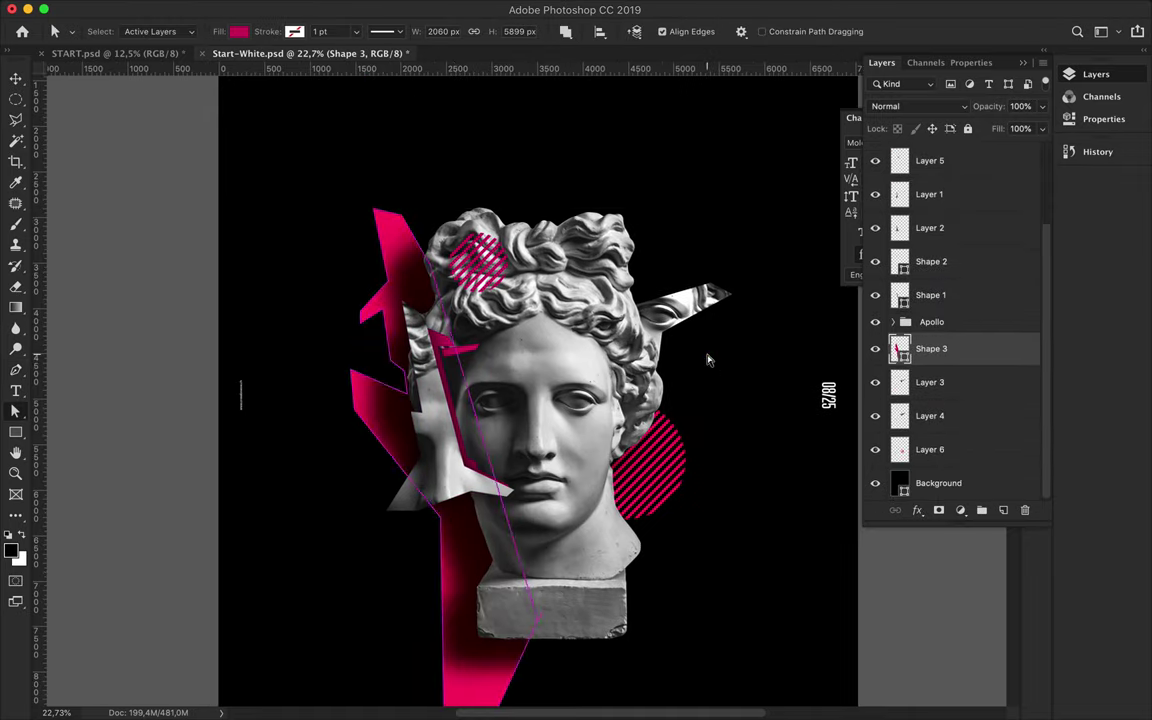
pyautogui.moveTo(395, 287); pyautogui.dragTo(392, 250)
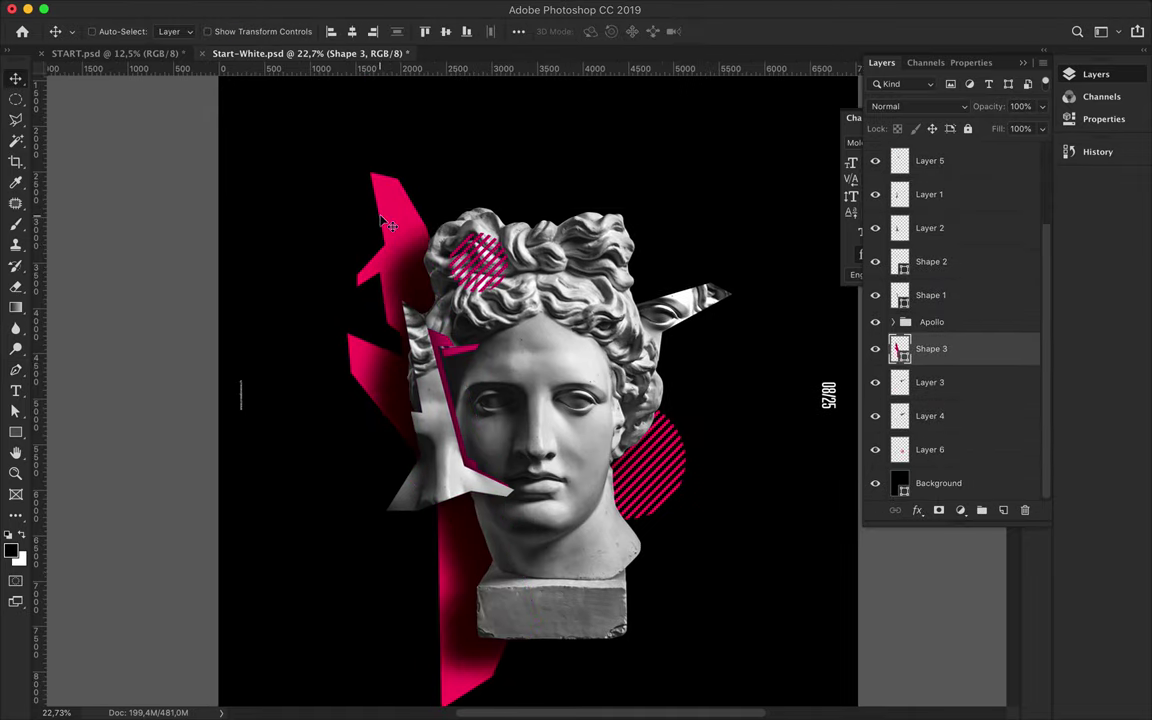
# - Change the shard's fill from magenta to a dark grey gradient
pyautogui.press('a')
pyautogui.click(240, 31)
pyautogui.click(200, 57)
pyautogui.click(195, 121)
pyautogui.press('Return')
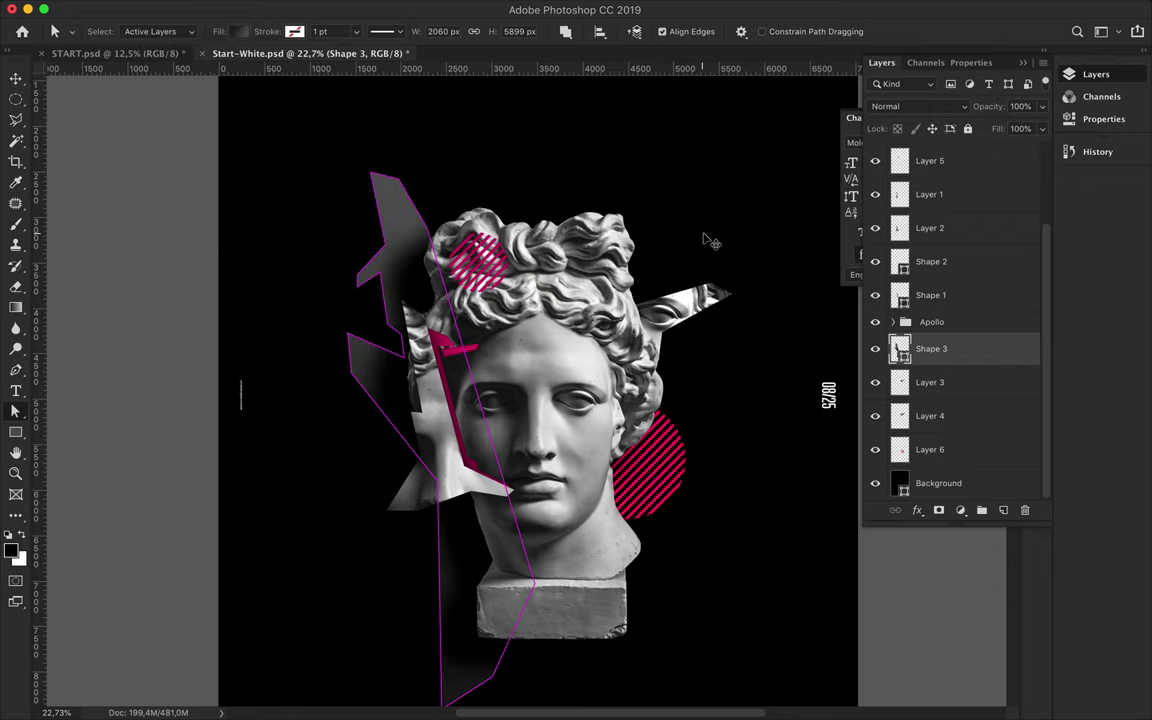
# - Paint a dark tone inside the shard's outline on a new layer beneath Shape 3
pyautogui.press('b')
pyautogui.hotkey('ctrl', 'alt', 'shift', 'n')
pyautogui.hotkey('ctrl', '[')
pyautogui.keyDown('ctrl'); pyautogui.click(900, 348); pyautogui.keyUp('ctrl')
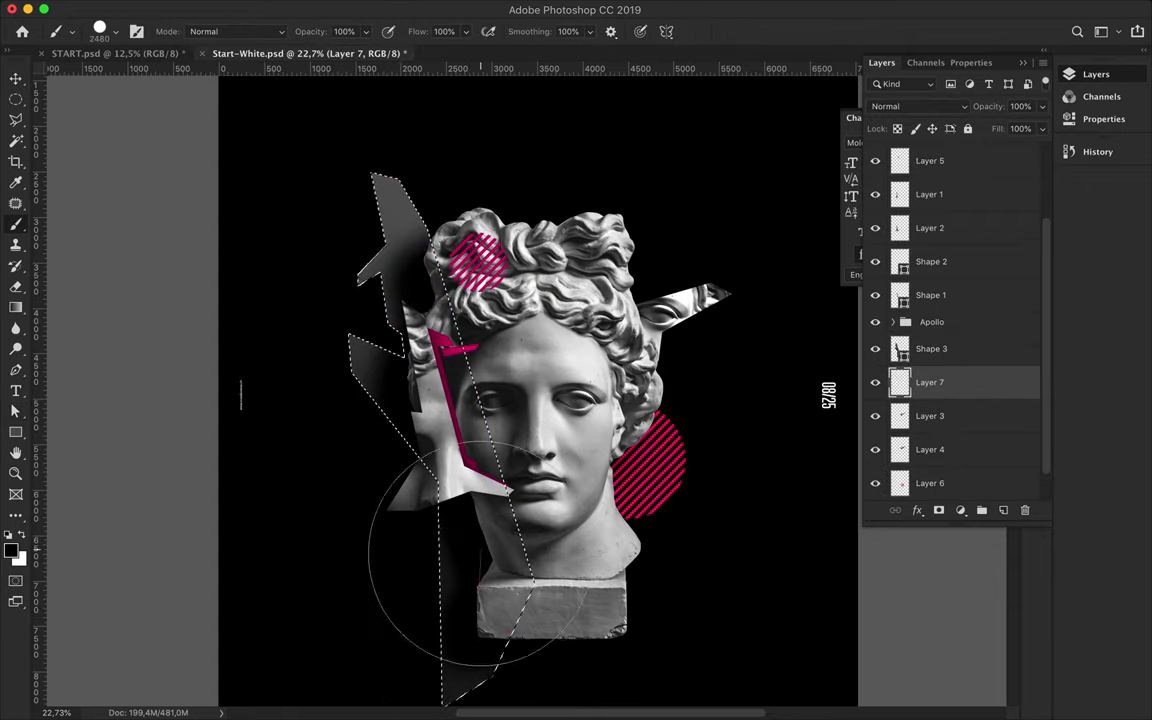
pyautogui.moveTo(480, 555); pyautogui.dragTo(340, 200)
pyautogui.press('v')
pyautogui.press('m')
pyautogui.hotkey('ctrl', 'd')
# - Gaussian-blur the Shadow layer and shift it with Shape 3 slightly left
pyautogui.click(393, 8)
pyautogui.click(415, 33)
pyautogui.press('v')
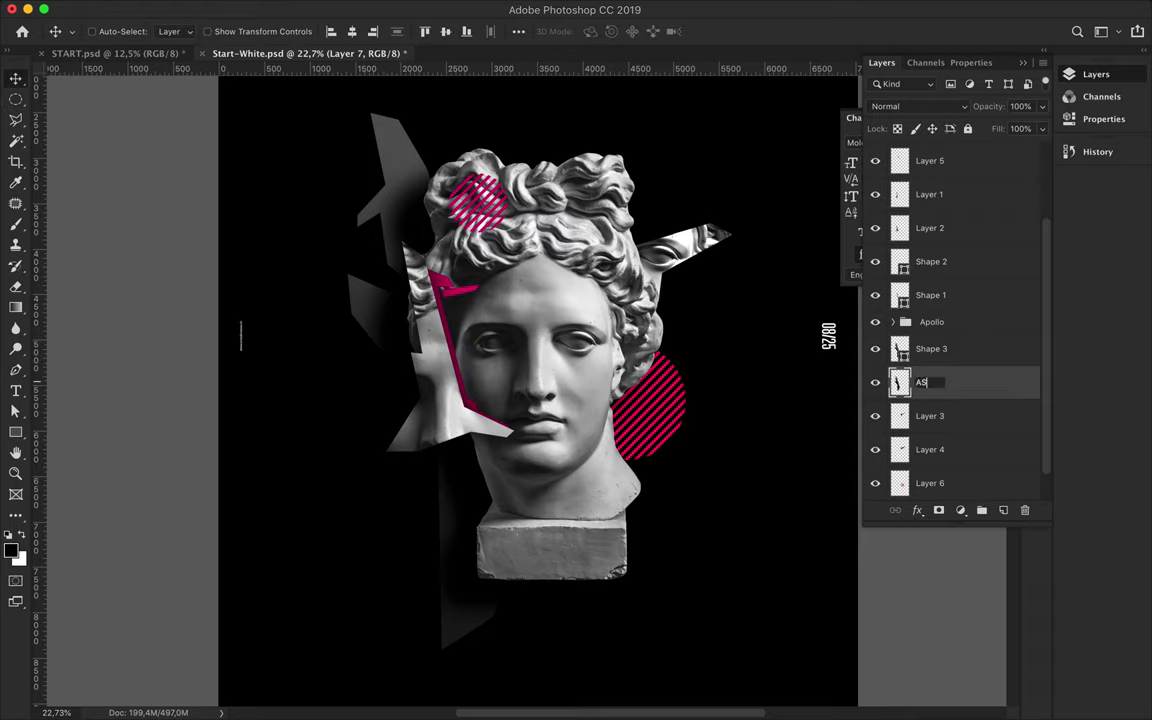
pyautogui.scroll(-1, 538, 365)
pyautogui.click(935, 349)
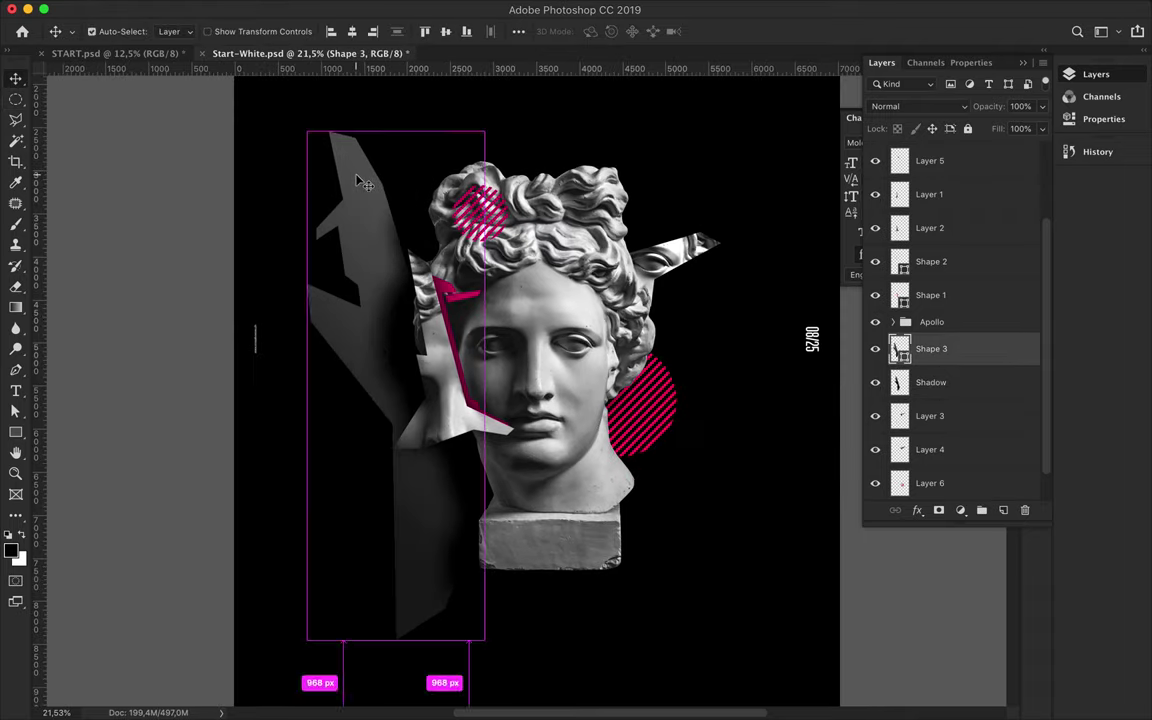
pyautogui.keyDown('shift'); pyautogui.click(944, 386); pyautogui.keyUp('shift')
pyautogui.moveTo(410, 250); pyautogui.dragTo(380, 247)
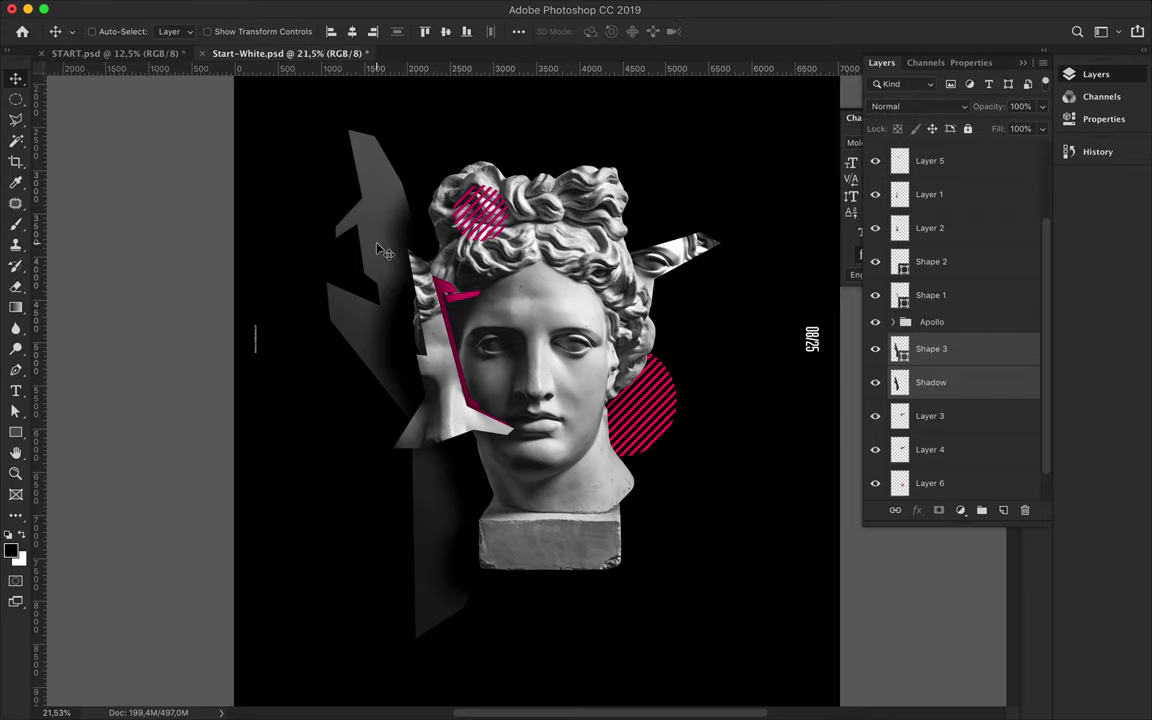
# - Review Shape 3's fill settings and path outline
pyautogui.click(1005, 352)
pyautogui.press('a')
pyautogui.click(236, 31)
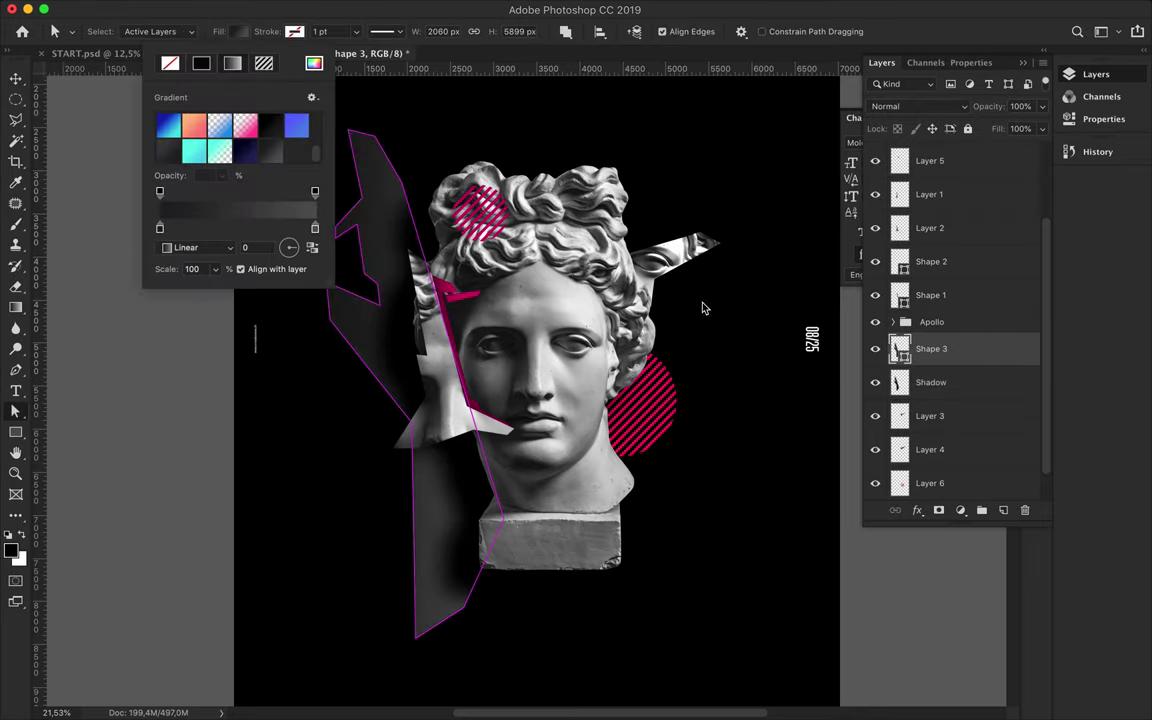
pyautogui.press('v')
pyautogui.scroll(-1, 570, 244)
pyautogui.press('a')
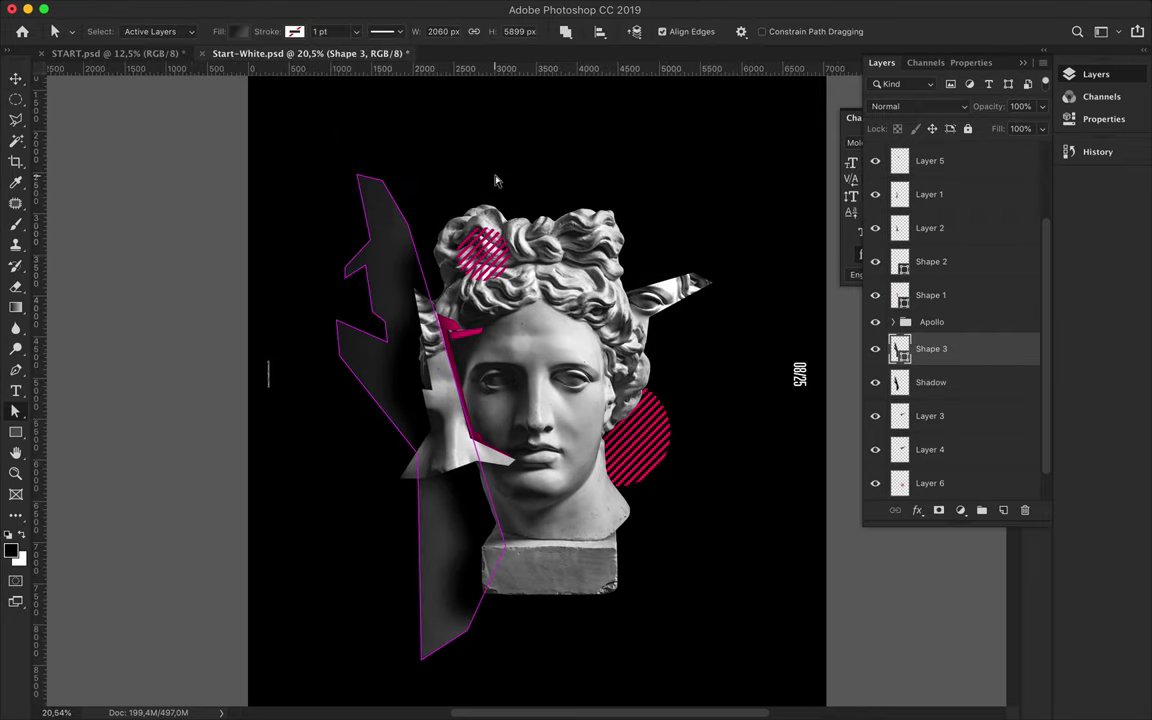
pyautogui.scroll(1, 617, 188)
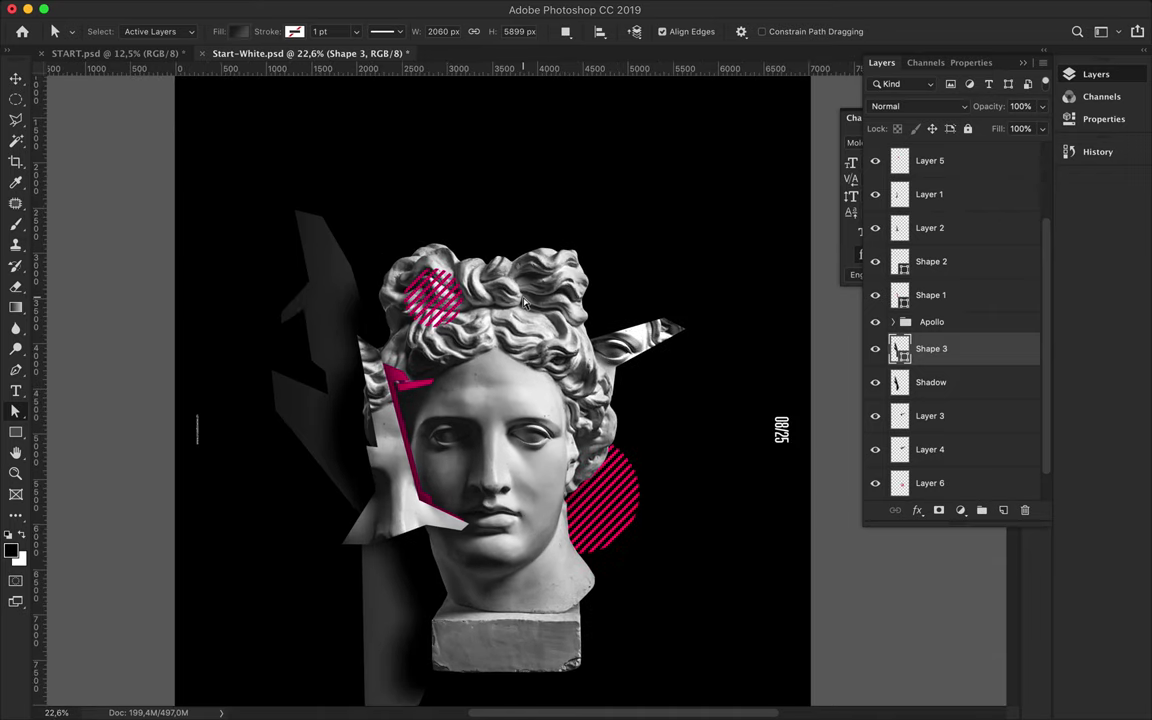
# - Start a new Pen shape, Shape 4, from the forehead across Apollo's hair
pyautogui.press('p')
pyautogui.click(518, 285)
pyautogui.click(472, 368)
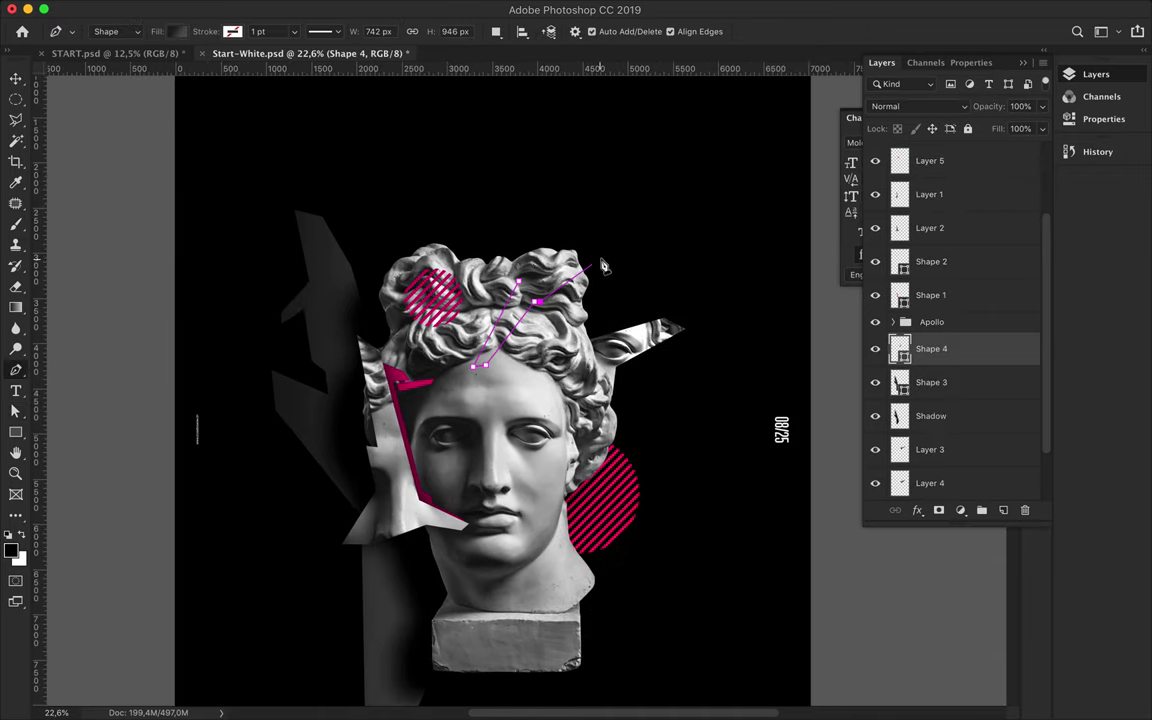
# - Finish the pointed shard outline above the head and shift its top corner left
pyautogui.click(515, 122)
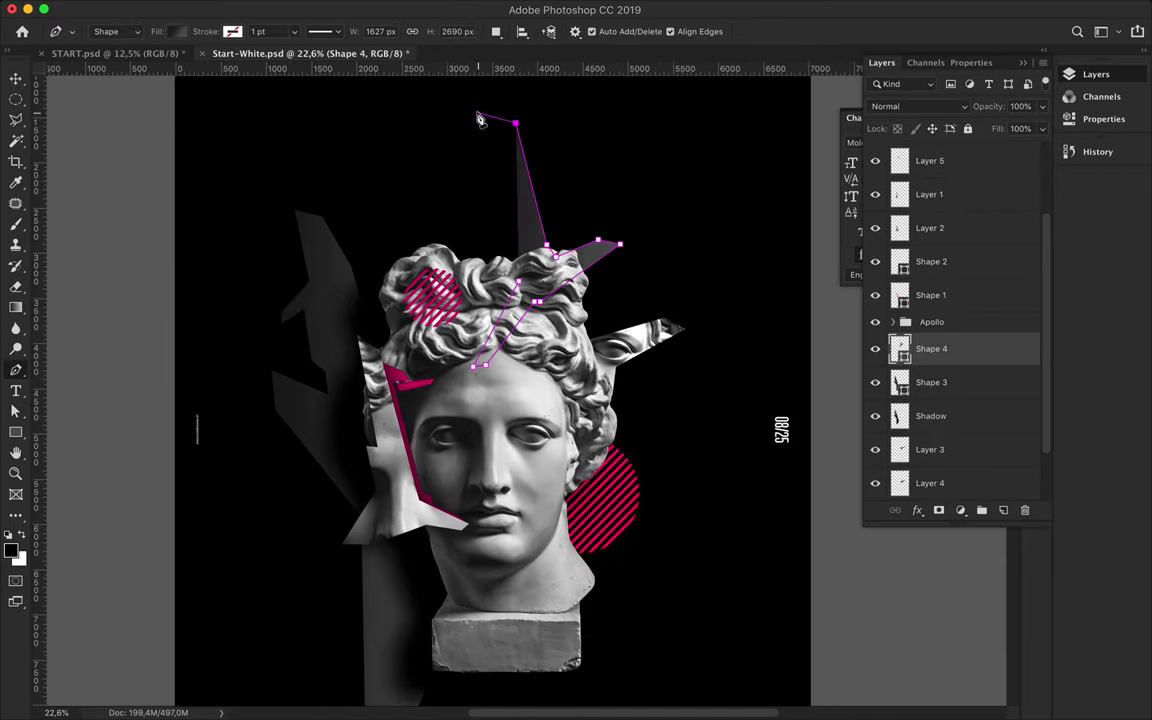
pyautogui.click(476, 107)
pyautogui.press('a')
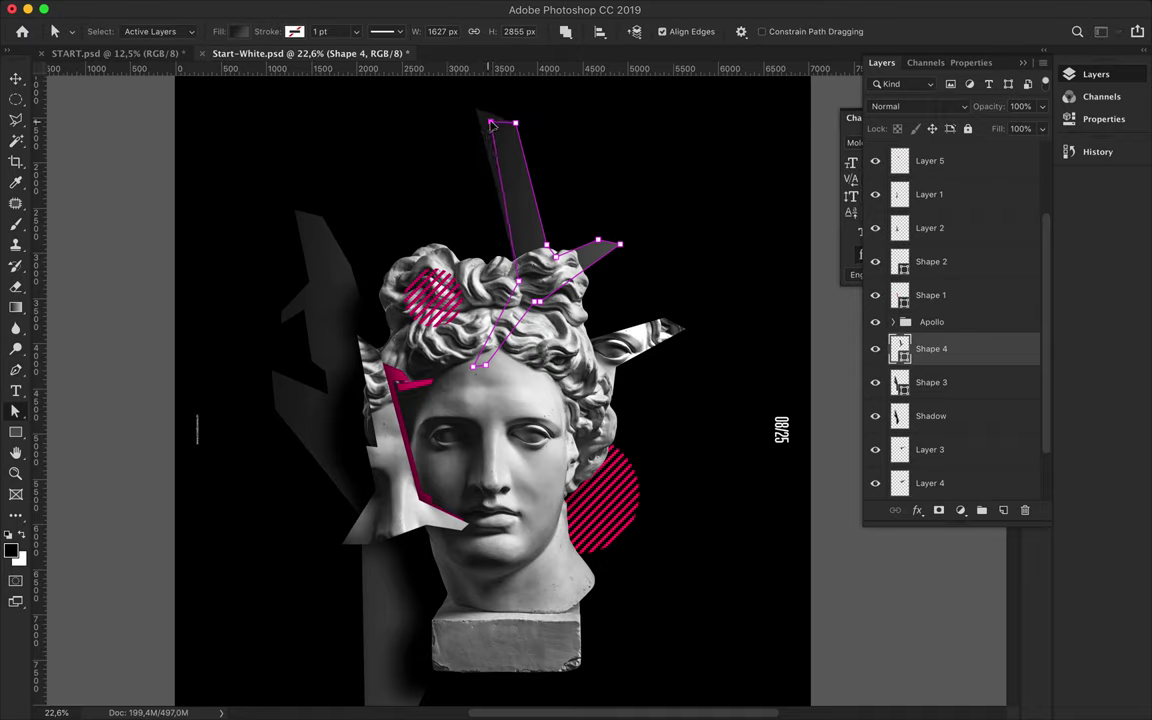
pyautogui.moveTo(515, 122); pyautogui.dragTo(486, 118)
# - Move Shape 4 near the top of the layer stack and refine its edge corners
pyautogui.press('v')
pyautogui.moveTo(935, 349); pyautogui.dragTo(916, 240)
pyautogui.press('a')
pyautogui.scroll(2, 490, 255)
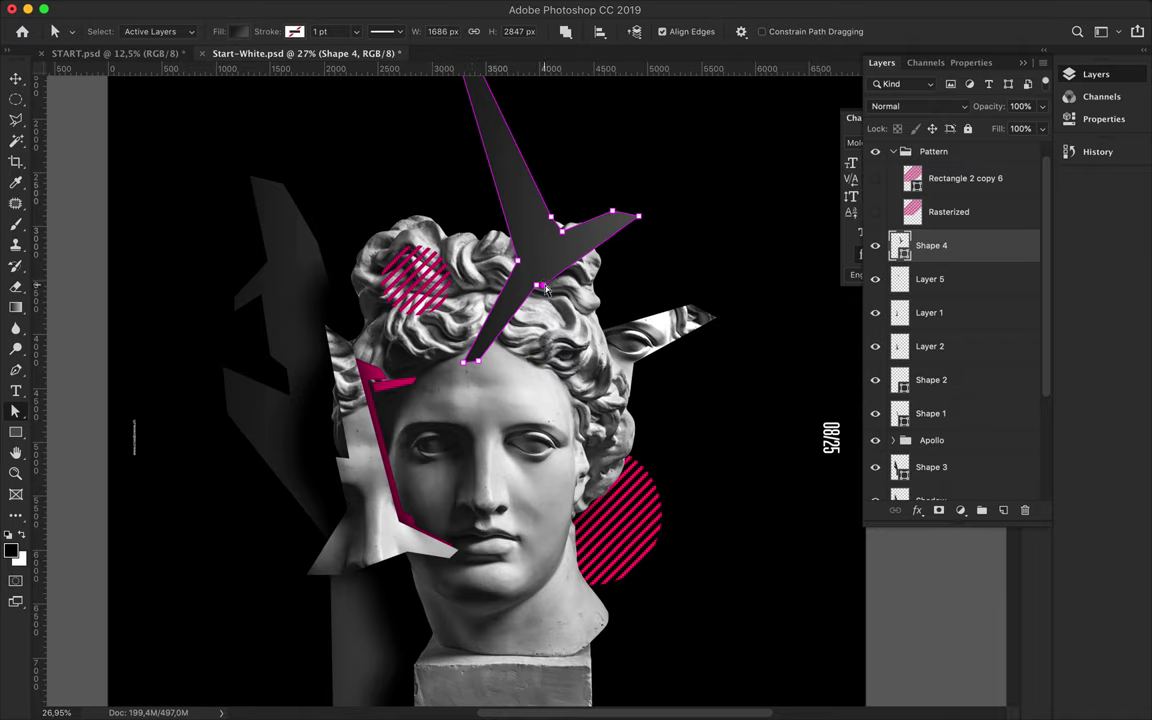
pyautogui.moveTo(516, 262); pyautogui.dragTo(506, 216)
pyautogui.moveTo(515, 259); pyautogui.dragTo(518, 259)
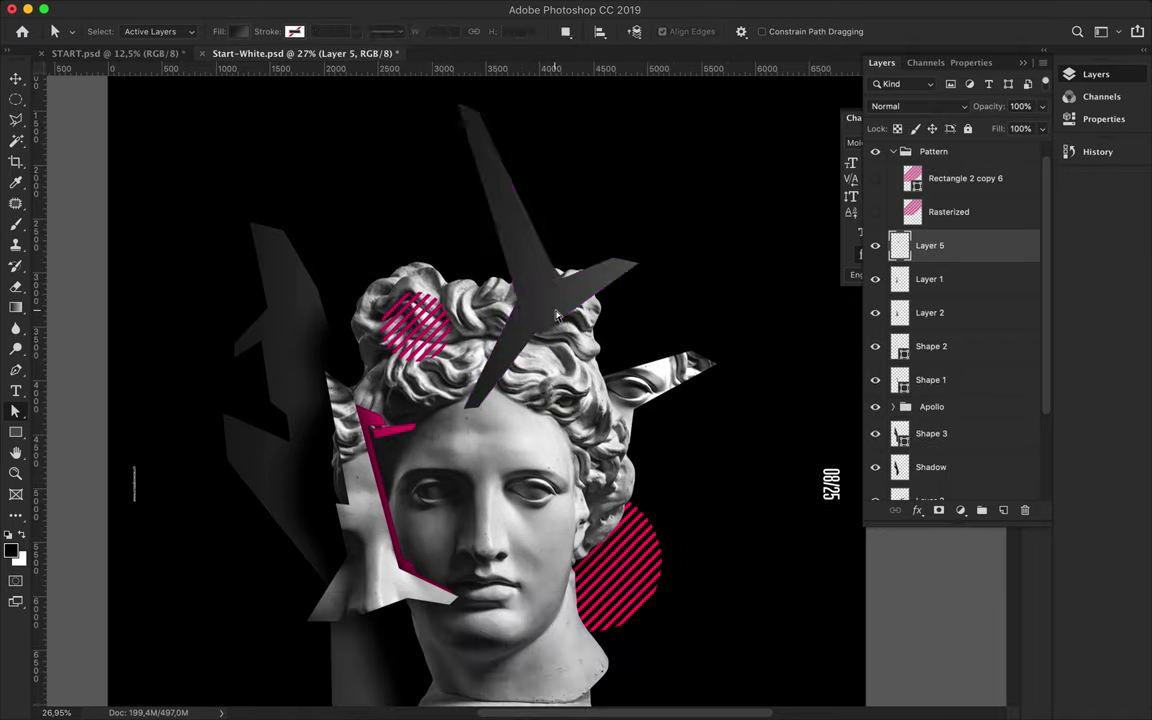
pyautogui.click(542, 251)
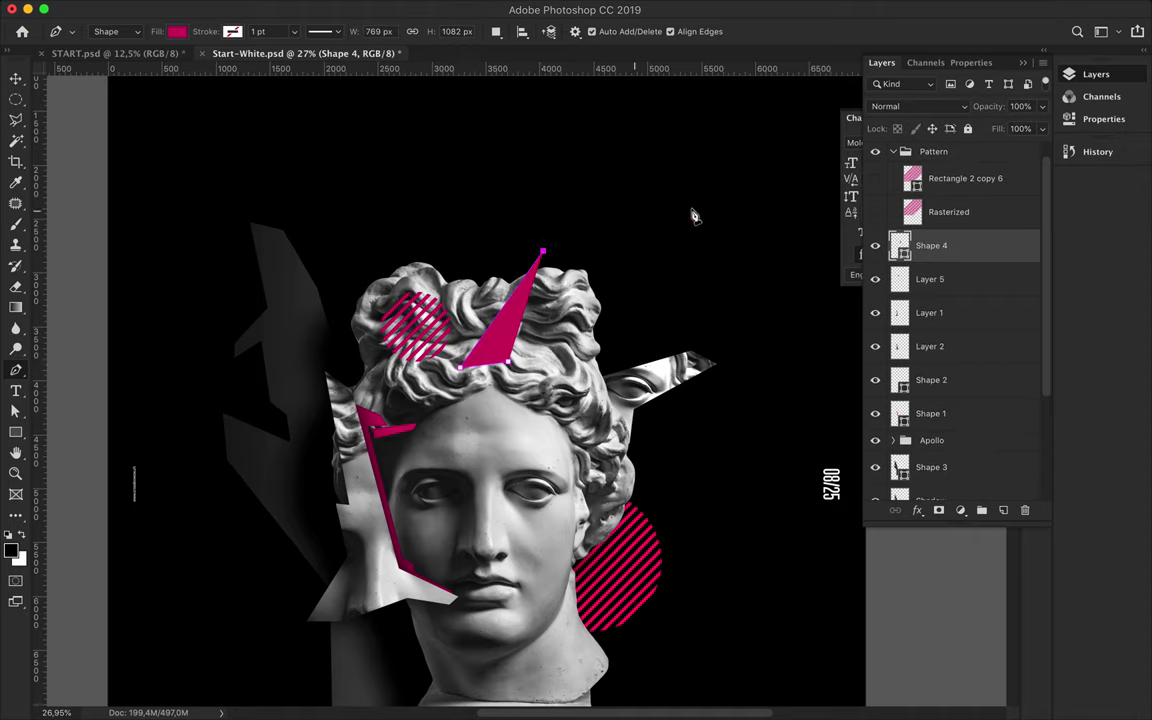
# - Outline a spike from the forehead out to a far upper-right tip
pyautogui.click(691, 209)
pyautogui.click(722, 210)
pyautogui.click(588, 288)
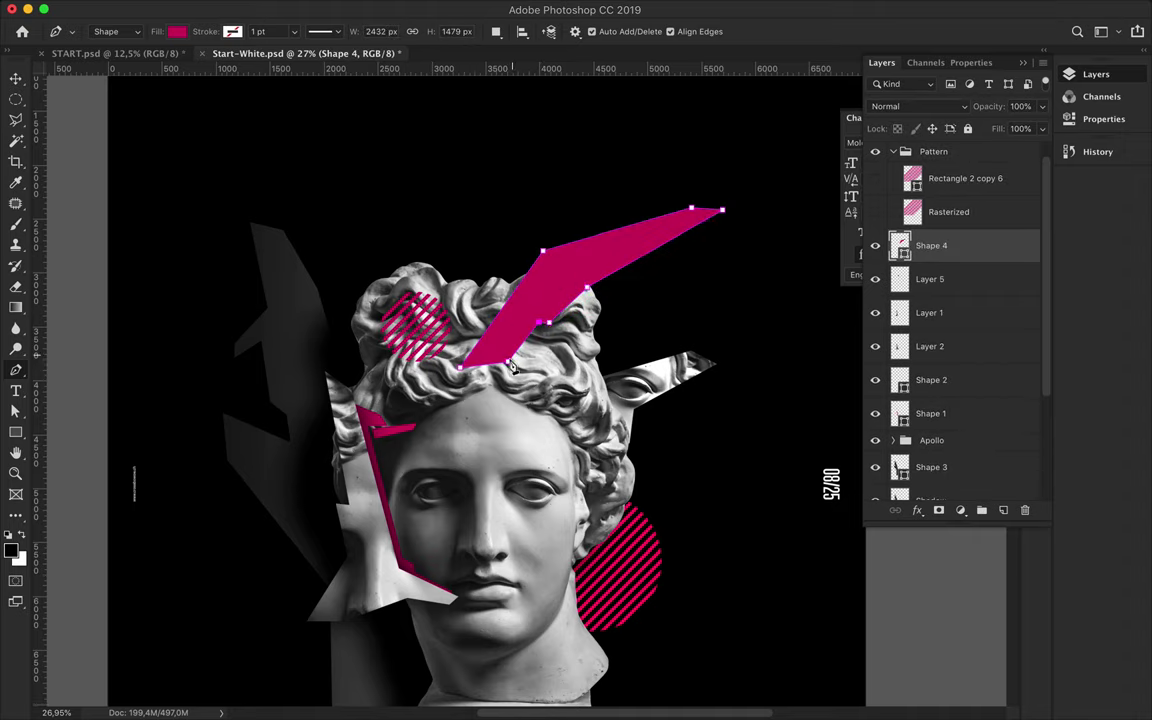
pyautogui.press('a')
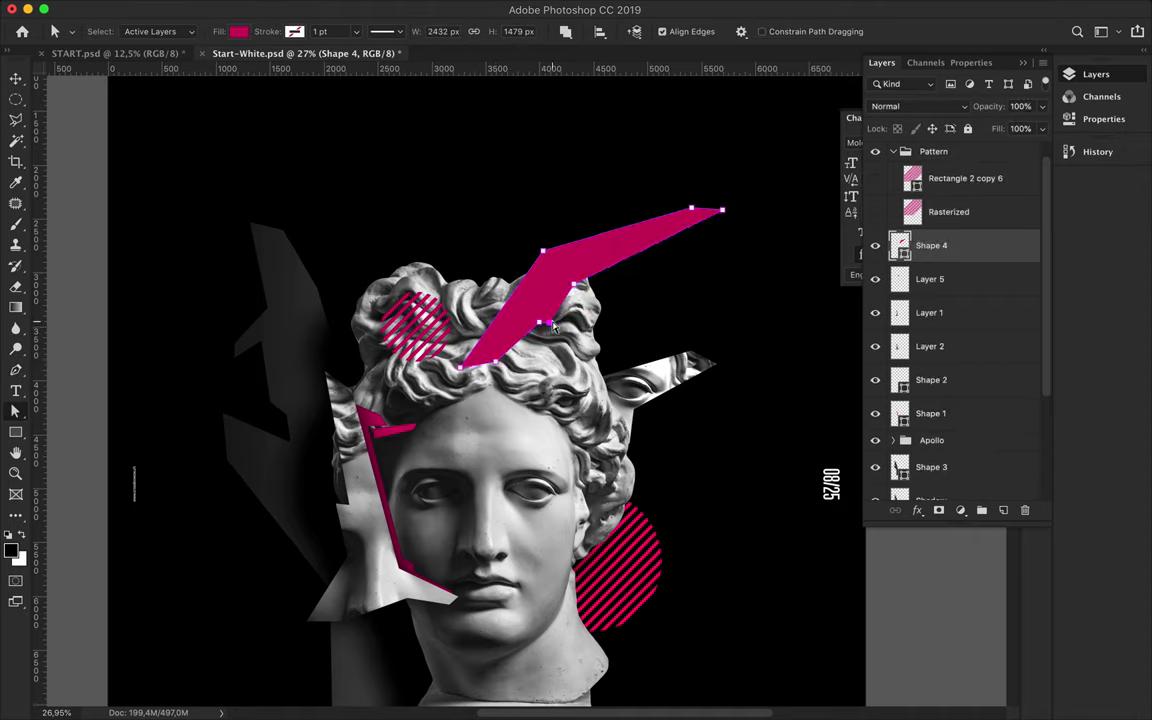
pyautogui.click(610, 300)
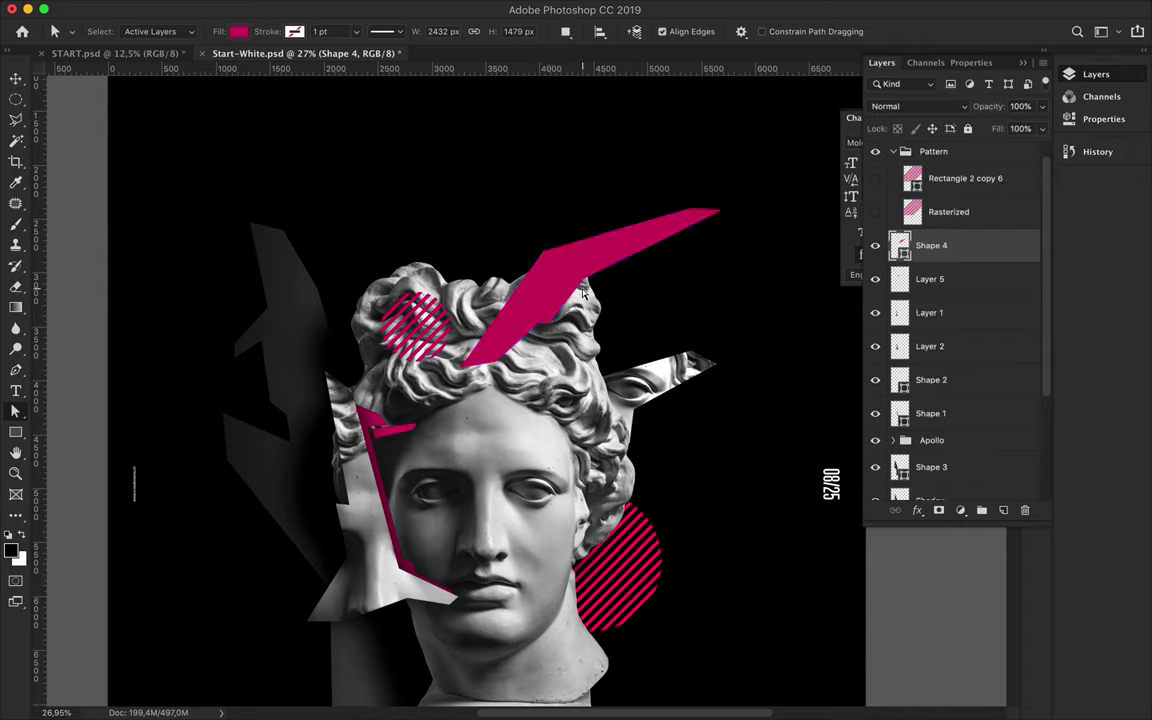
# - Fill the spike with the dark grey gradient
pyautogui.click(238, 31)
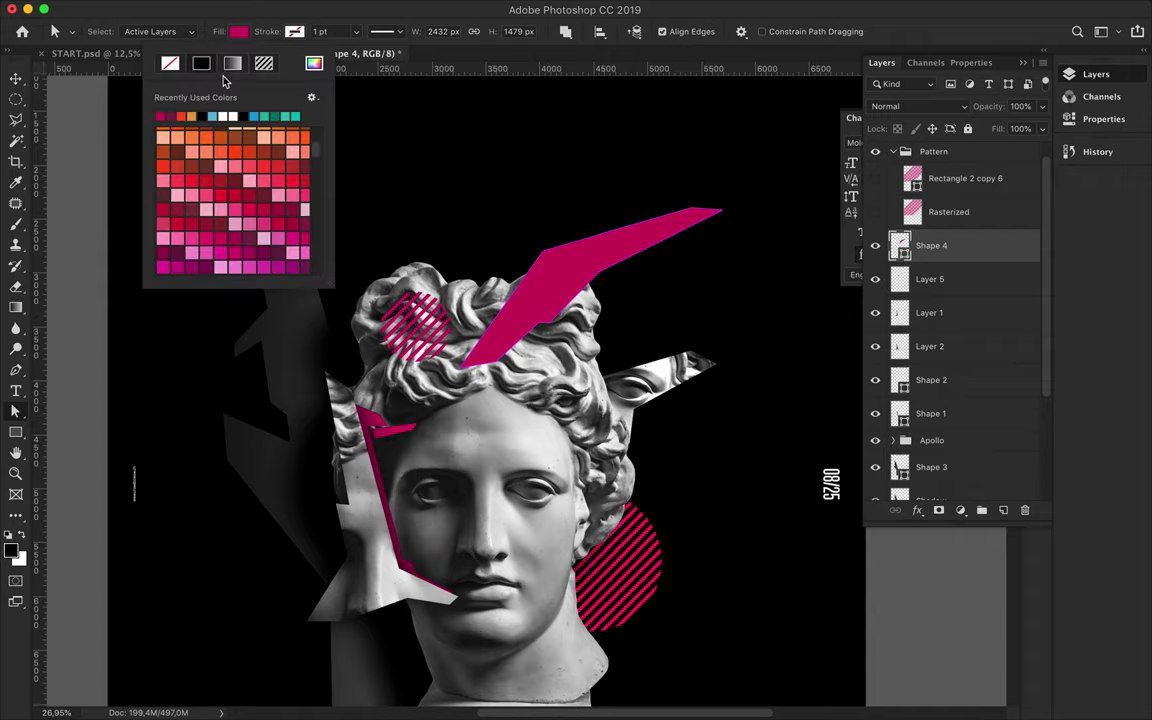
pyautogui.click(232, 63)
pyautogui.click(287, 180)
pyautogui.press('v')
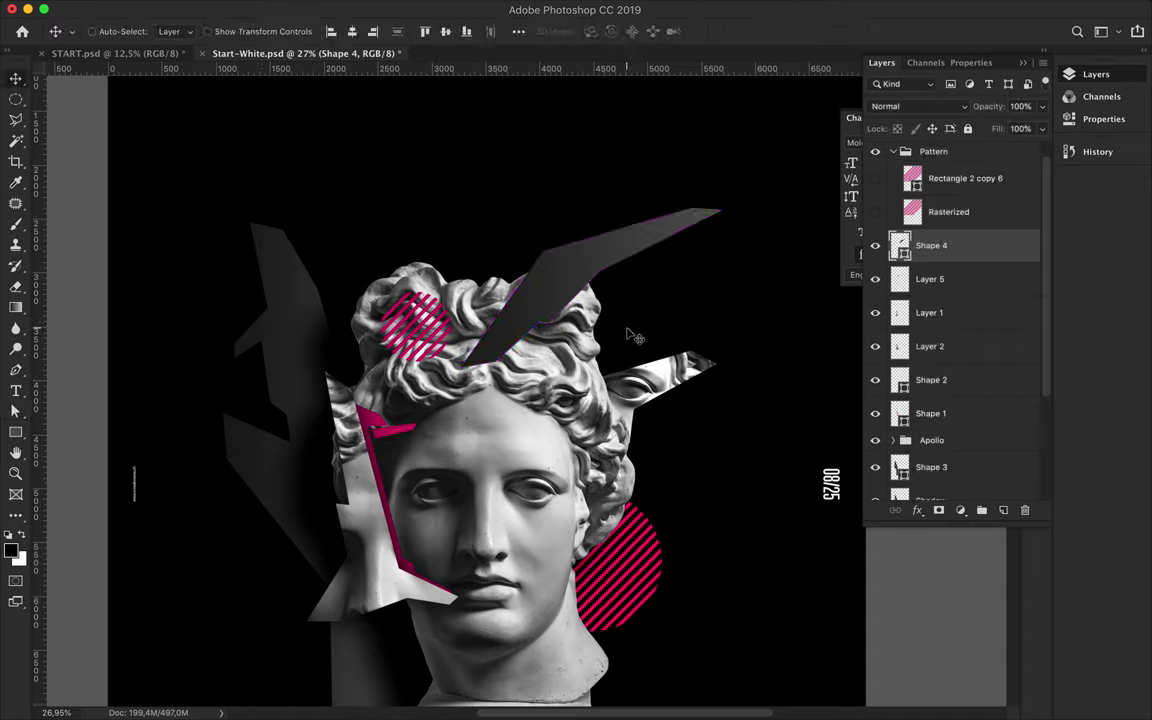
# - Paint a black shadow on new Layer 7 and soften it with Gaussian Blur
pyautogui.click(1007, 511)
pyautogui.press('b')
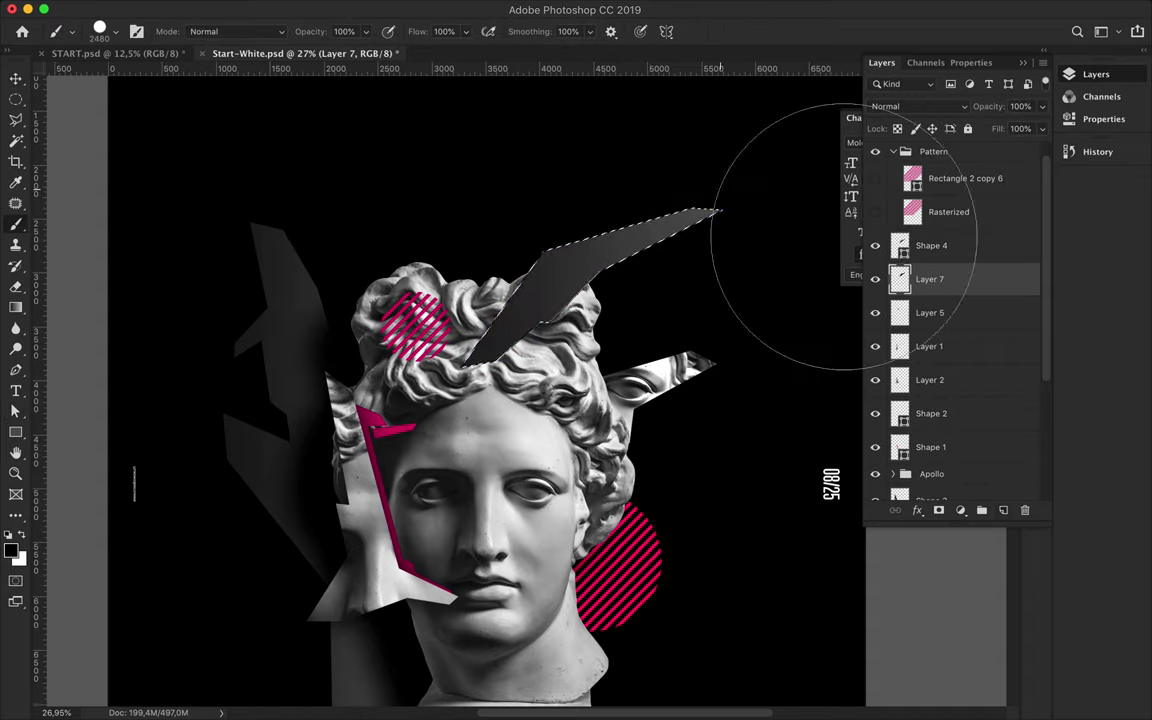
pyautogui.press('m')
pyautogui.click(412, 8)
pyautogui.click(440, 29)
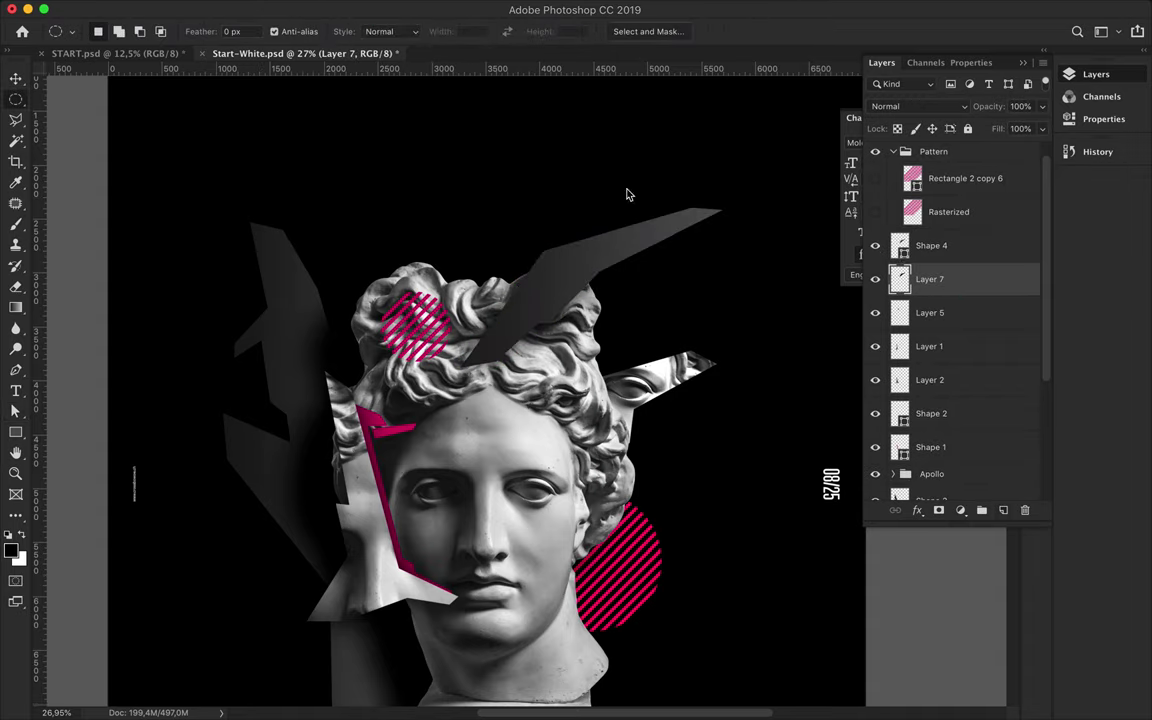
pyautogui.press('v')
pyautogui.scroll(-3, 720, 604)
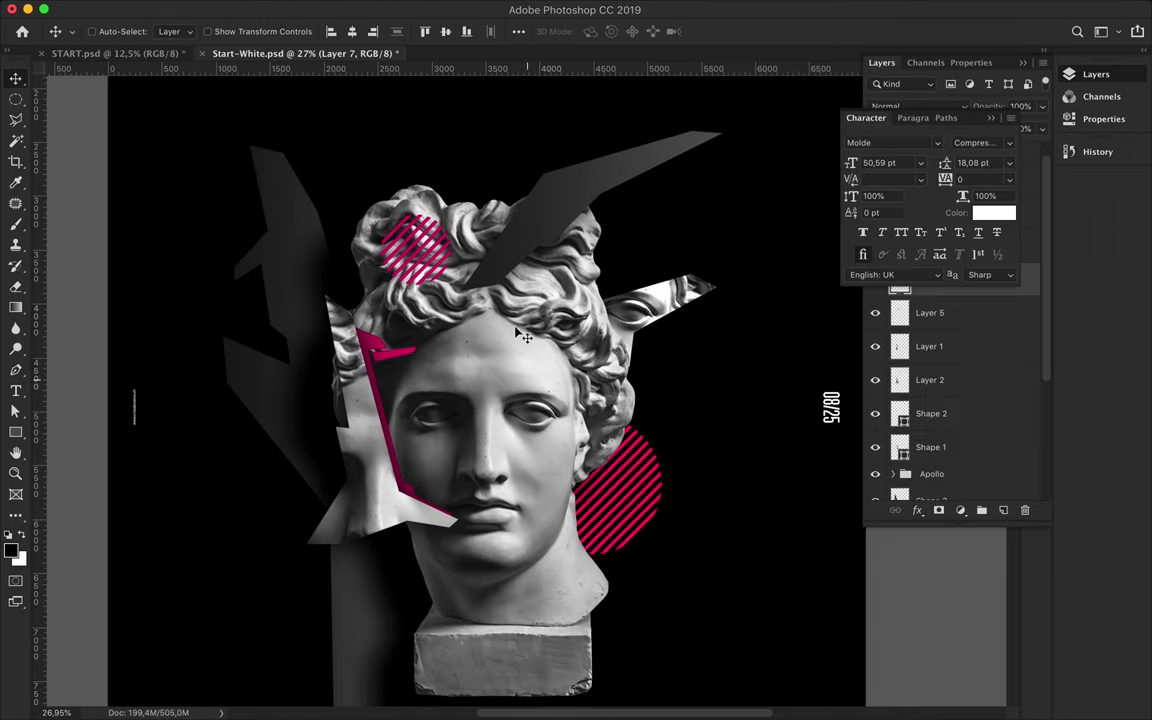
pyautogui.press('p')
pyautogui.click(532, 221)
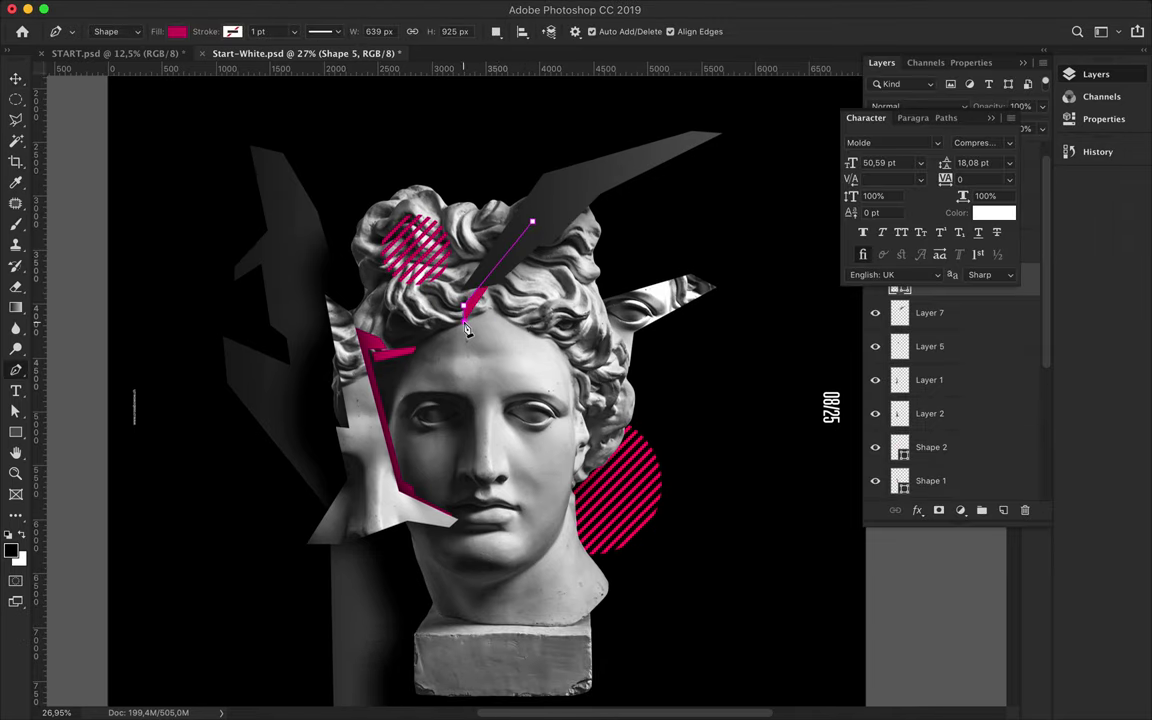
# - Outline a second shard reaching upward and give it a dark grey gradient fill
pyautogui.click(549, 258)
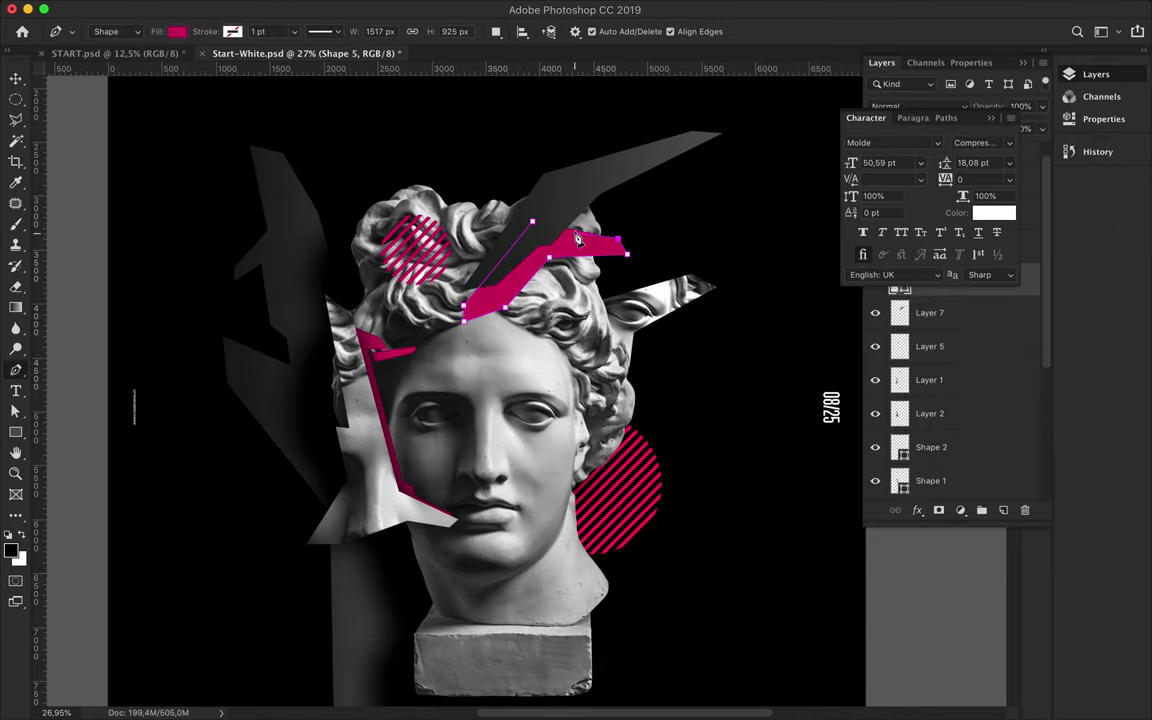
pyautogui.click(613, 99)
pyautogui.click(583, 104)
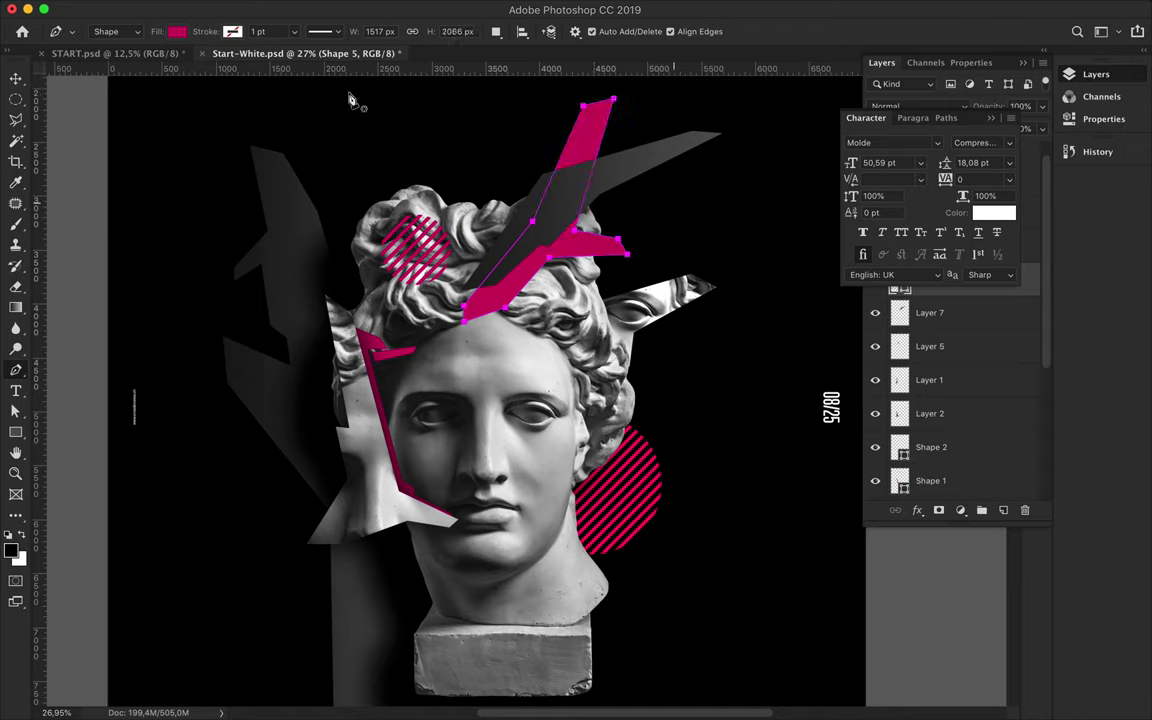
pyautogui.click(177, 31)
pyautogui.click(171, 46)
# - Move Shape 5 below Layer 7 and rename that layer to Shadow
pyautogui.press('v')
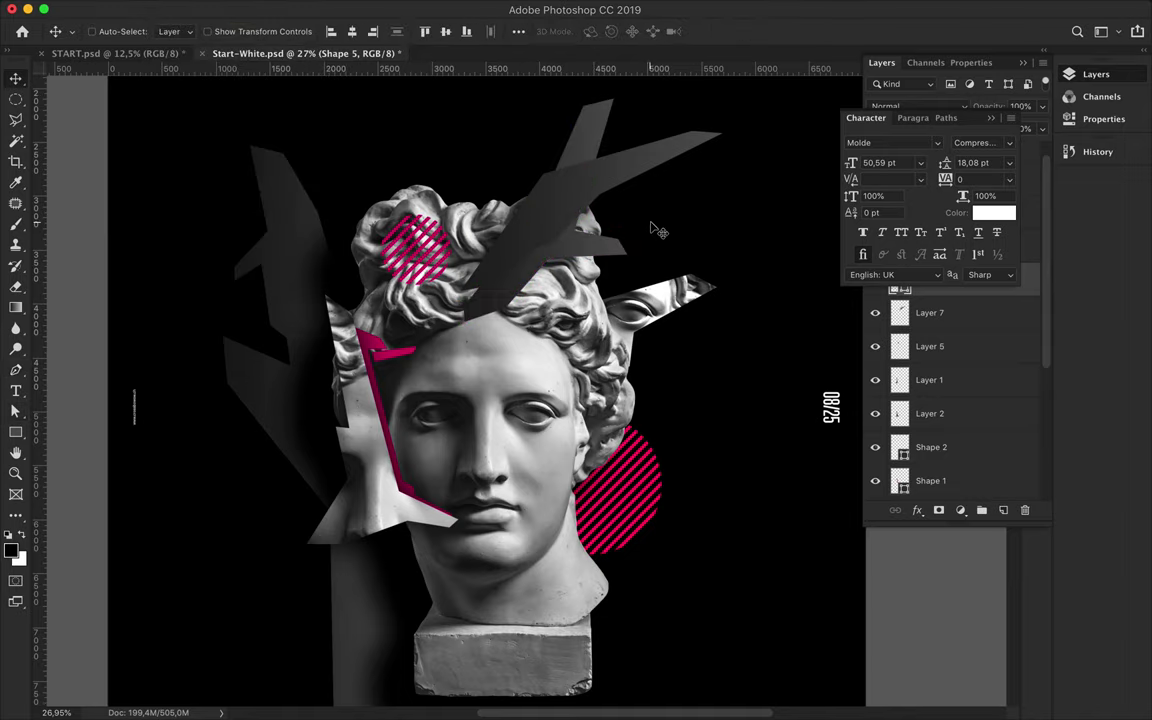
pyautogui.moveTo(930, 282); pyautogui.dragTo(944, 322)
pyautogui.doubleClick(929, 280)
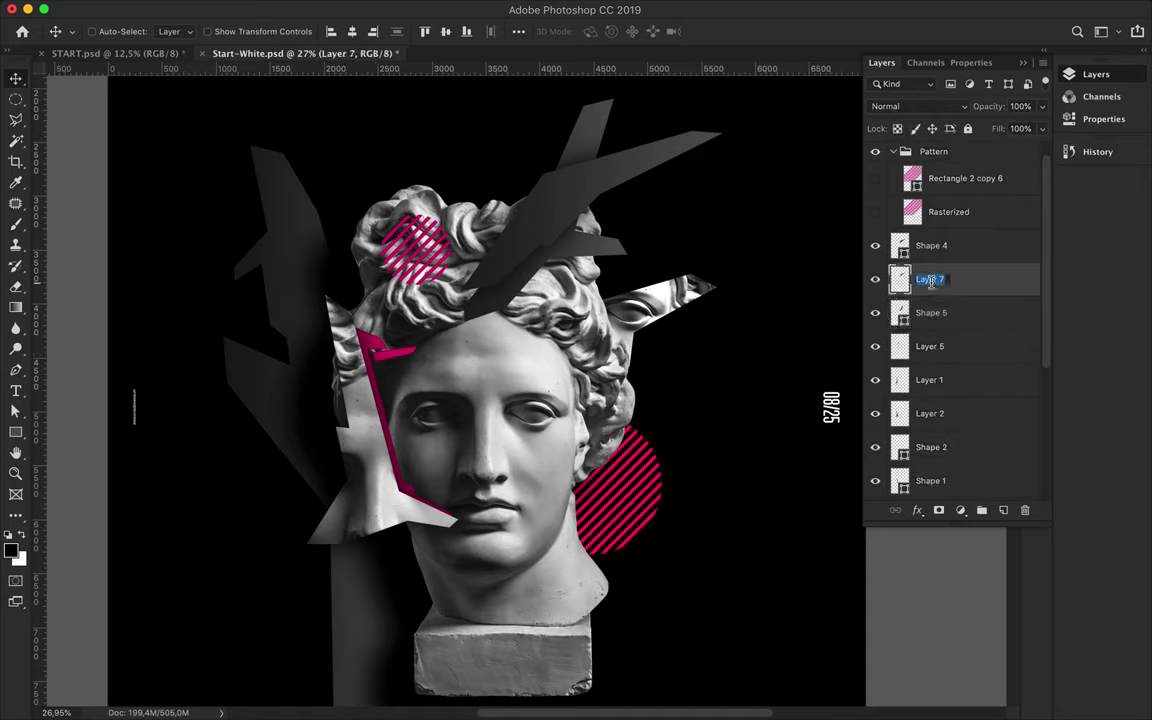
pyautogui.write('Shadow')
# - Paint a black shadow on a new layer, blur it, and place it below Shape 5
pyautogui.hotkey('ctrl', 'shift', 'alt', 'n')
pyautogui.press('b')
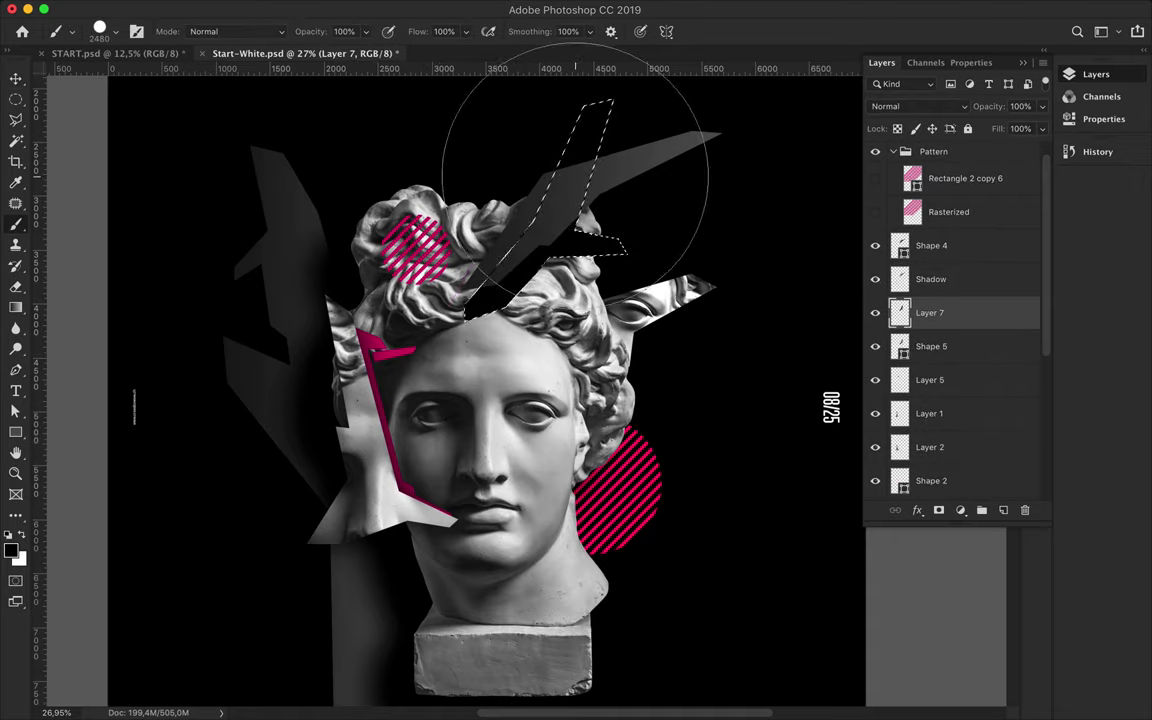
pyautogui.moveTo(527, 116); pyautogui.dragTo(560, 260)
pyautogui.hotkey('ctrl', 'd')
pyautogui.press('v')
pyautogui.hotkey('ctrl', 'f')
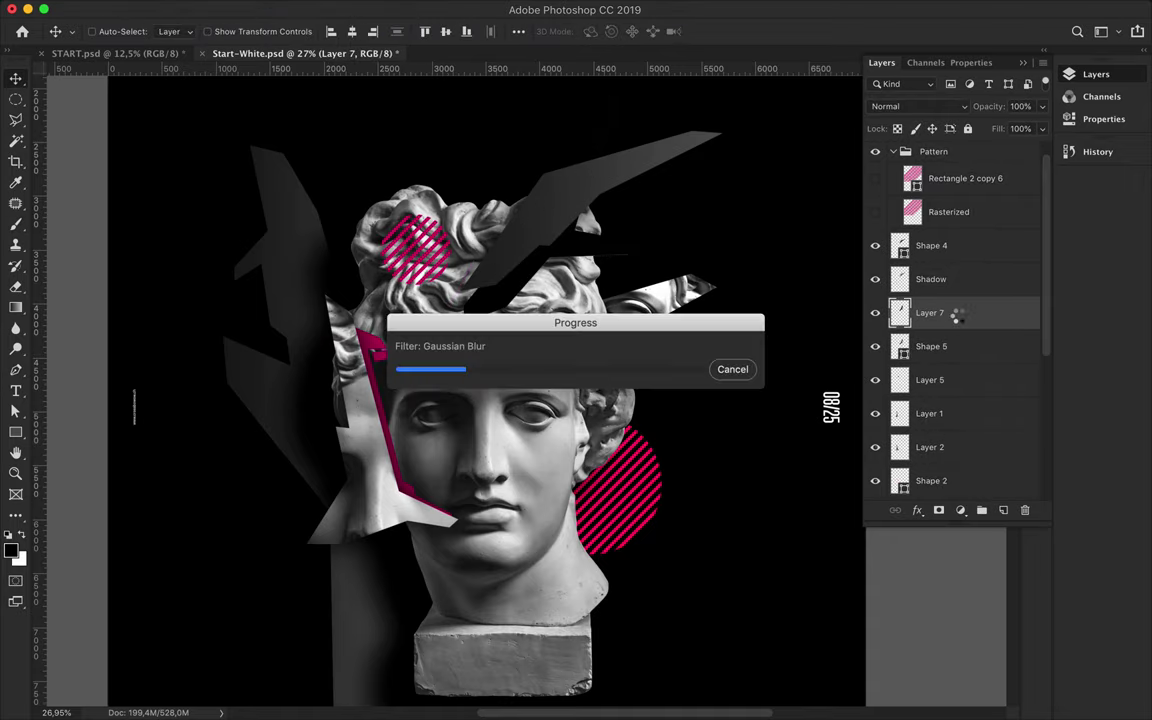
pyautogui.moveTo(960, 318); pyautogui.dragTo(954, 358)
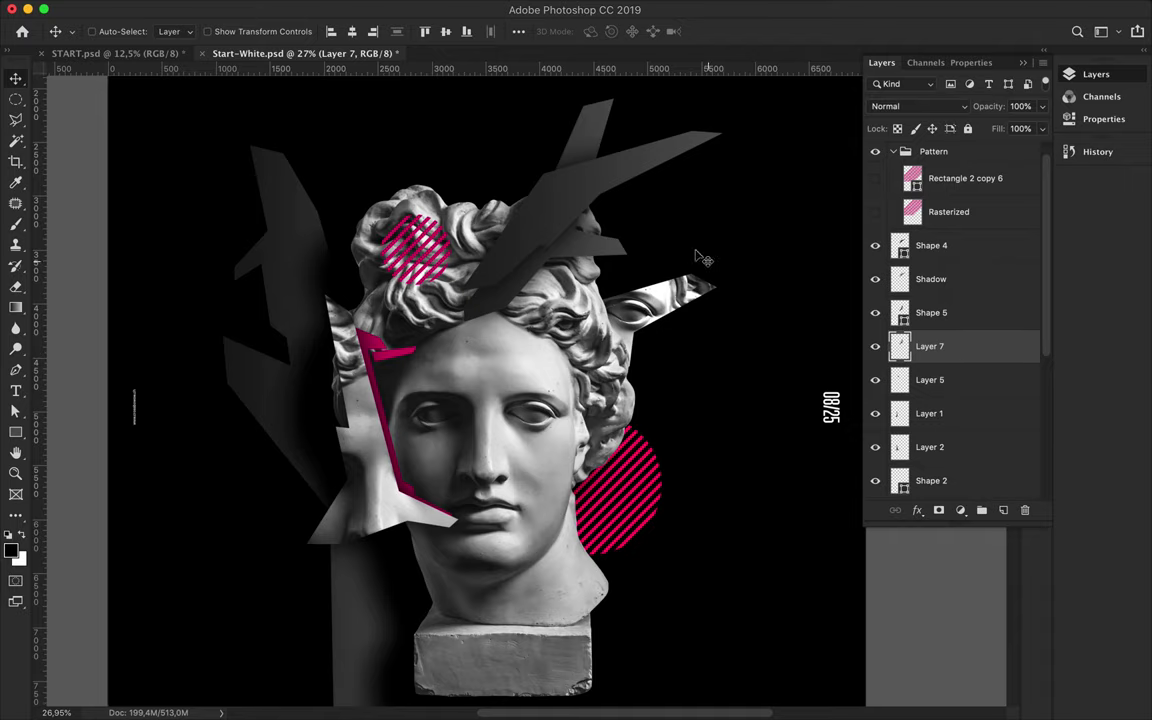
pyautogui.scroll(-1, 690, 250)
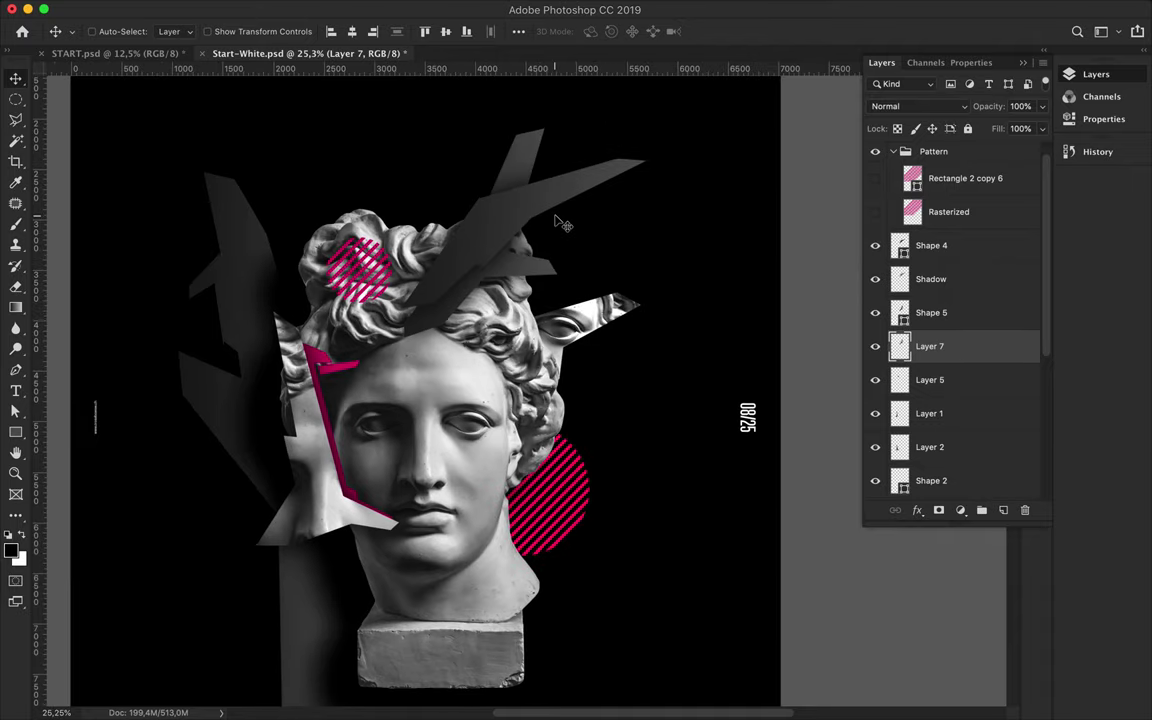
pyautogui.scroll(1, 563, 233)
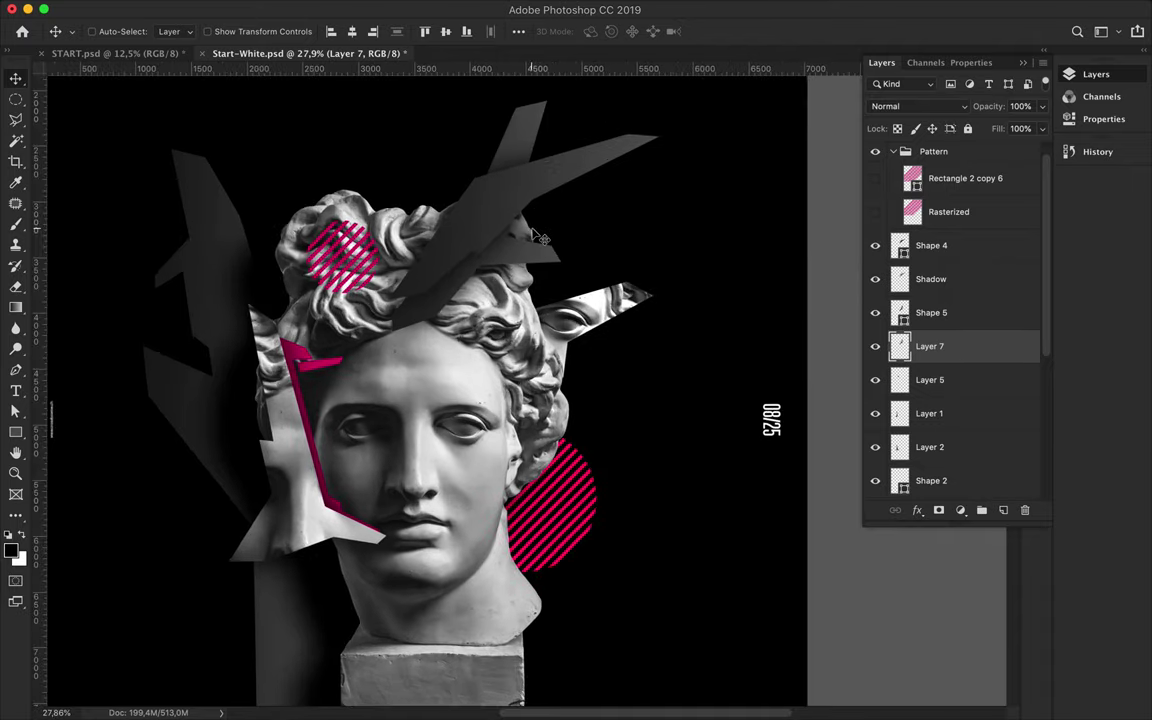
pyautogui.scroll(-1, 537, 236)
pyautogui.press('p')
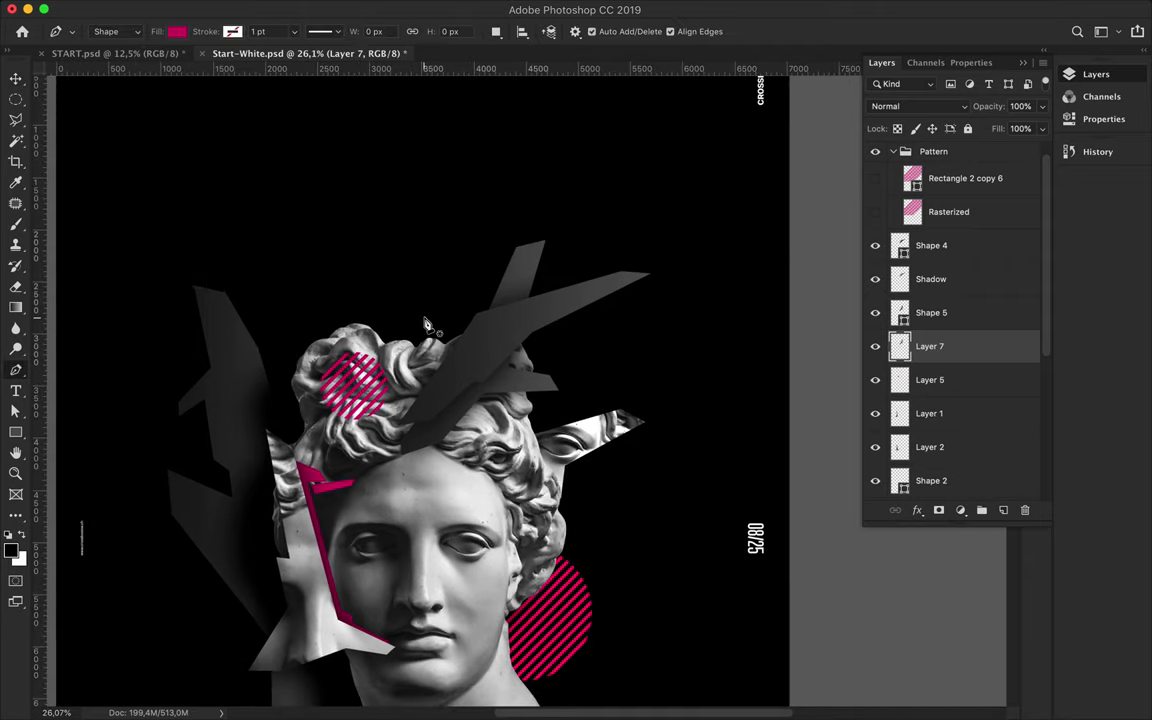
pyautogui.scroll(-5, 930, 400)
pyautogui.click(930, 449)
pyautogui.scroll(2, 472, 343)
pyautogui.click(176, 31)
pyautogui.click(202, 63)
# - Outline a large angular shard above the head and pull its left corners further left
pyautogui.scroll(-5, 218, 147)
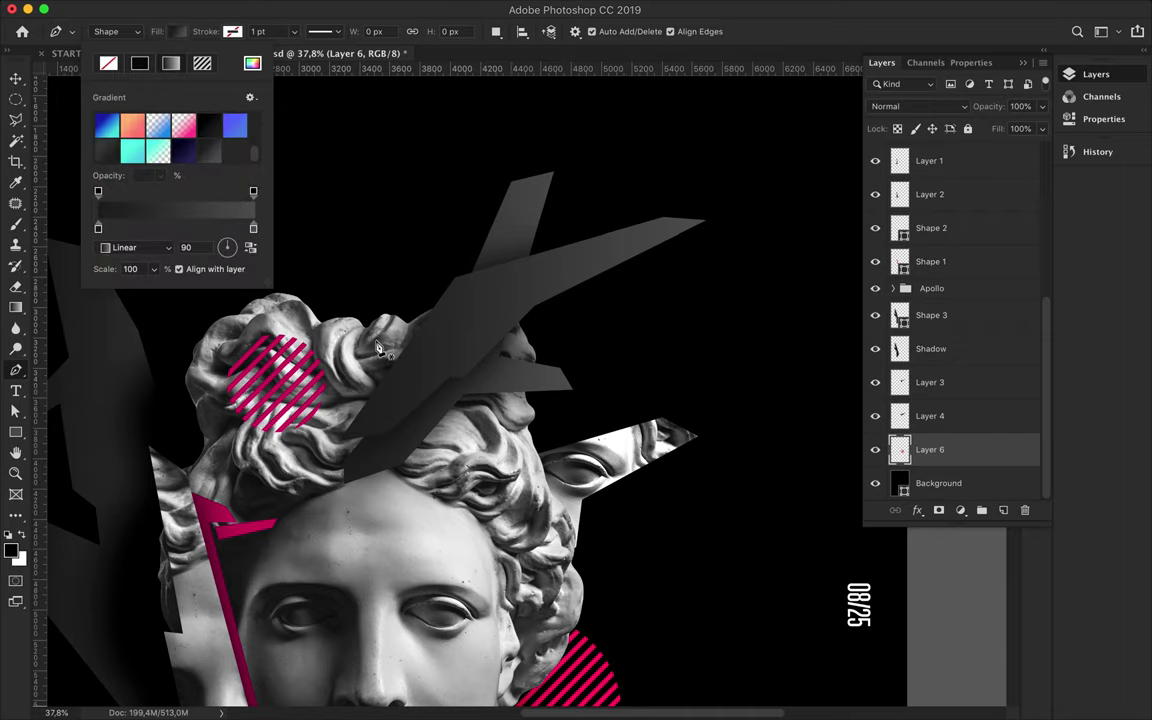
pyautogui.click(378, 347)
pyautogui.click(278, 235)
pyautogui.click(255, 184)
pyautogui.click(400, 184)
pyautogui.click(418, 165)
pyautogui.click(460, 121)
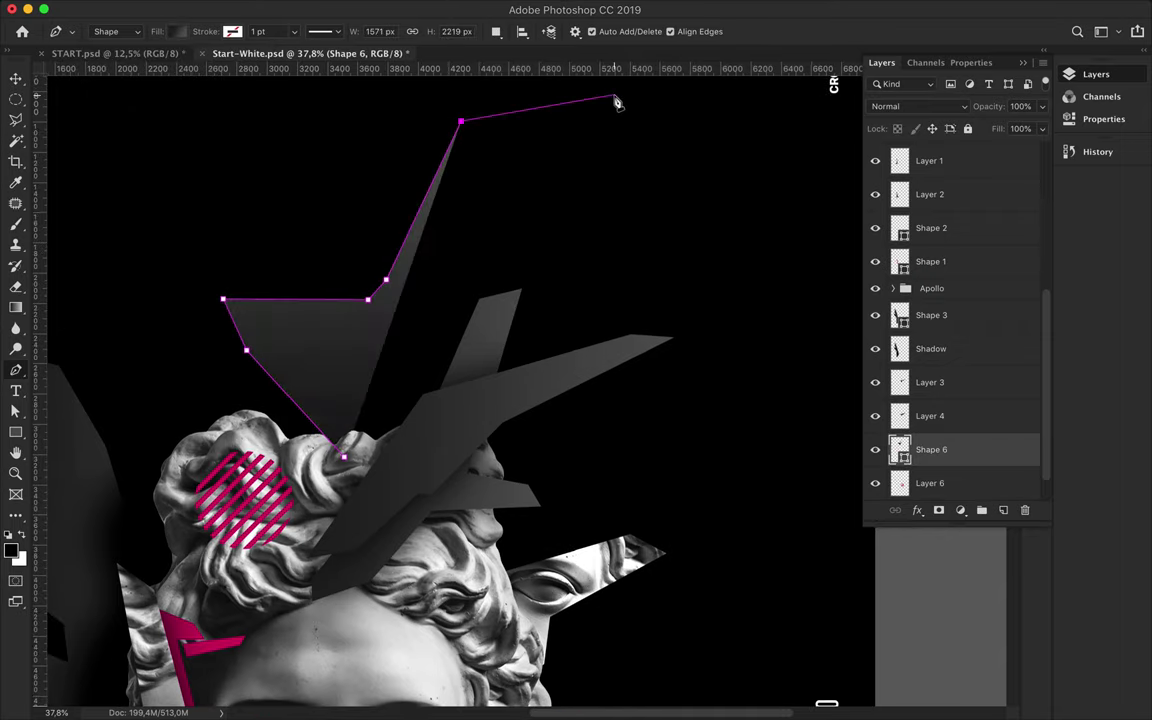
pyautogui.click(577, 91)
pyautogui.click(490, 357)
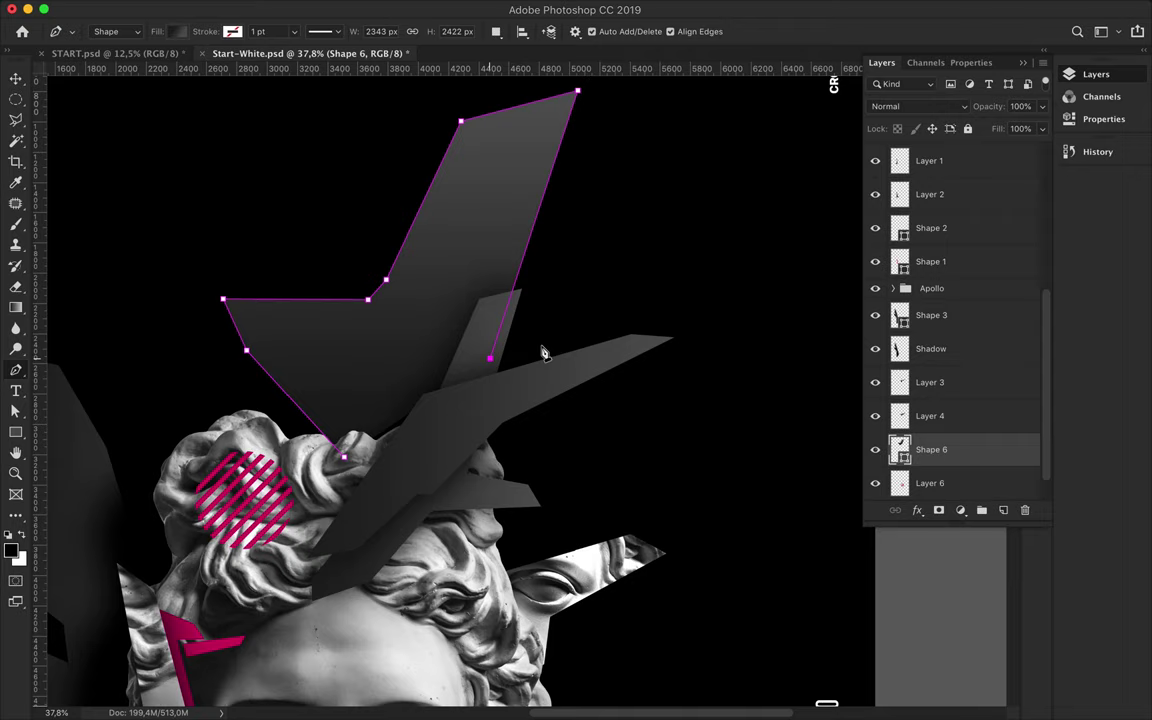
pyautogui.click(728, 345)
pyautogui.click(560, 465)
pyautogui.click(542, 575)
pyautogui.click(475, 613)
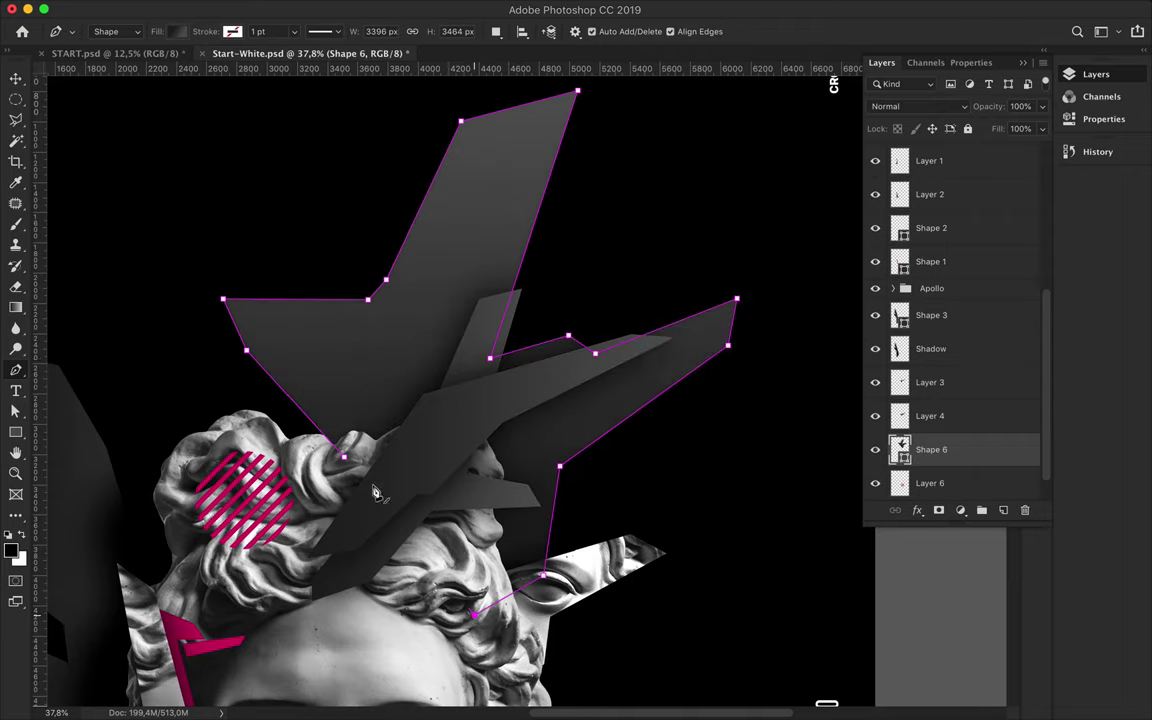
pyautogui.press('a')
pyautogui.moveTo(236, 326); pyautogui.dragTo(183, 326)
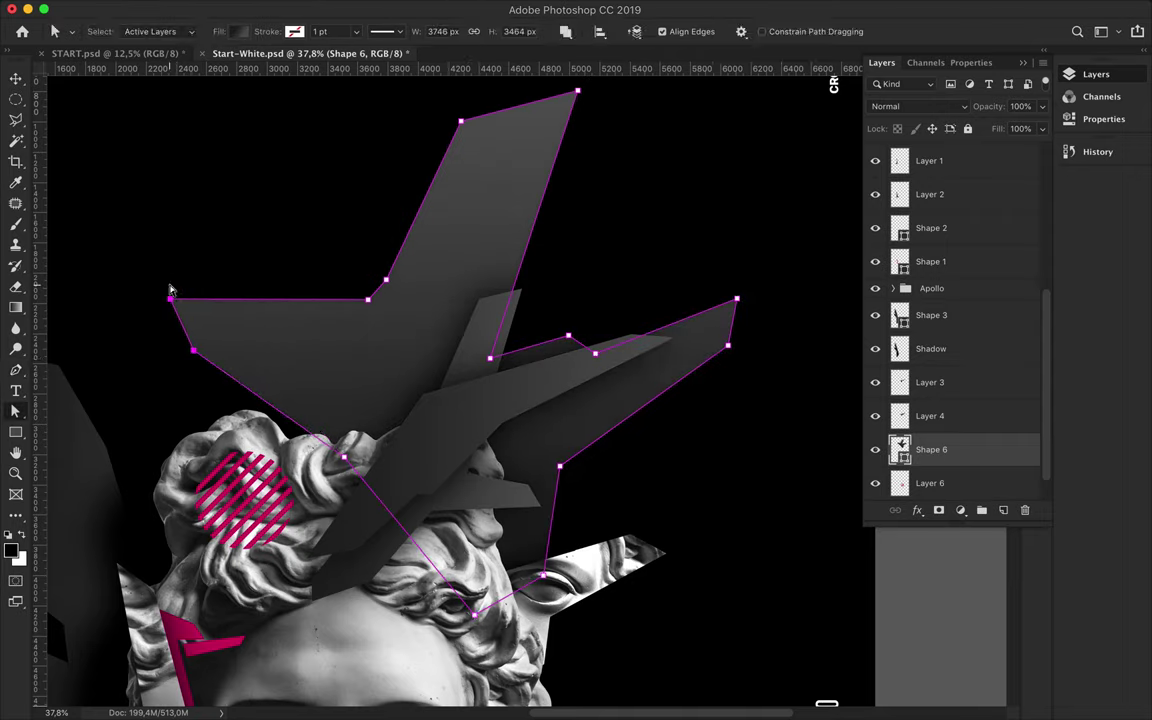
# - Check the shard's grey gradient fill settings
pyautogui.click(237, 31)
pyautogui.press('Escape')
pyautogui.press('v')
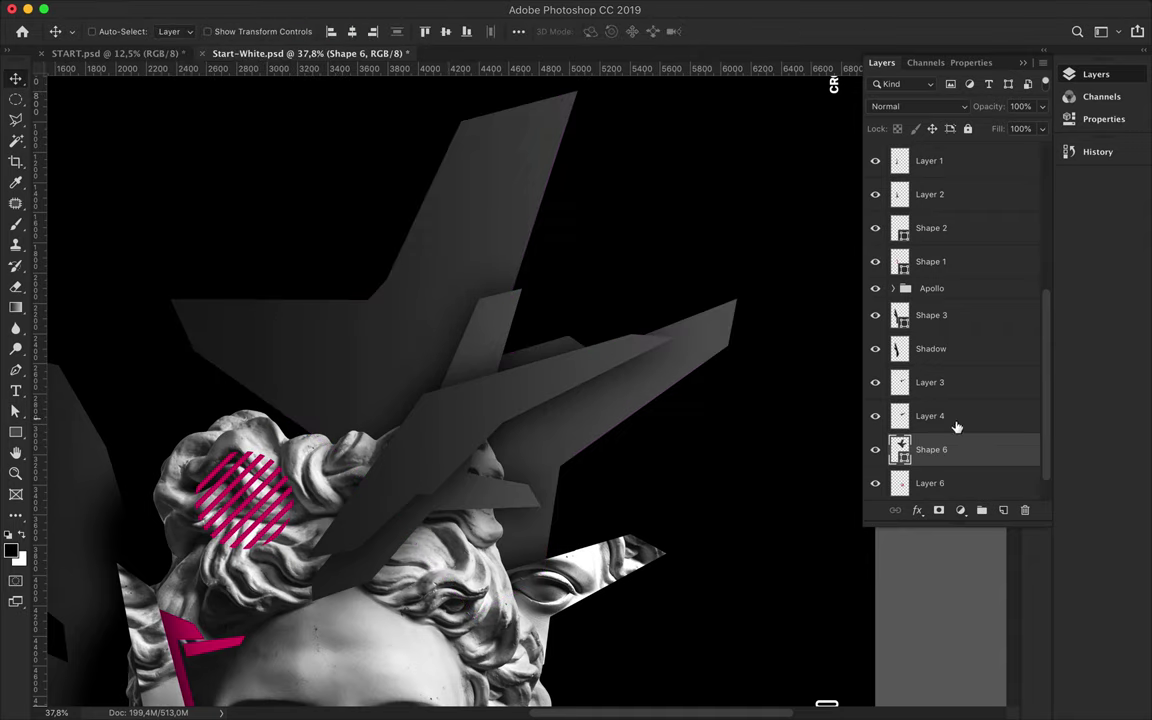
# - Brush soft shading on new Layer 8 inside the shard selection and blur it
pyautogui.click(1003, 511)
pyautogui.keyDown('ctrl'); pyautogui.click(900, 452); pyautogui.keyUp('ctrl')
pyautogui.press('b')
pyautogui.moveTo(411, 308); pyautogui.dragTo(527, 244)
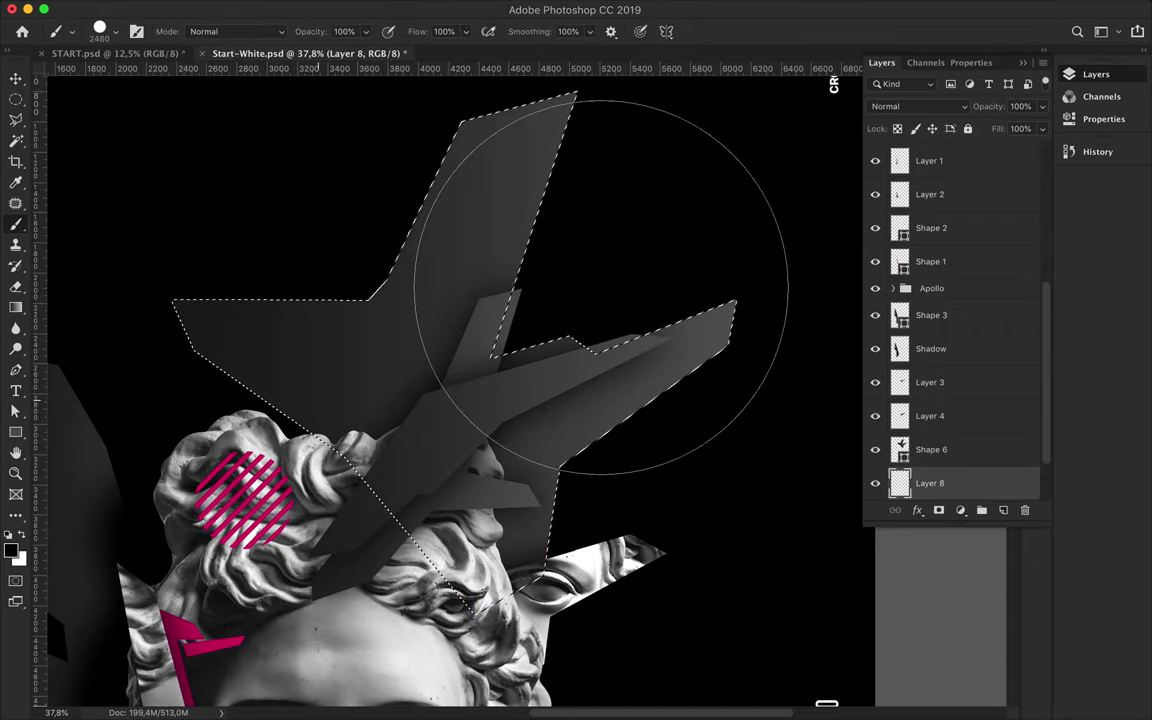
pyautogui.hotkey('ctrl', 'd')
pyautogui.press('m')
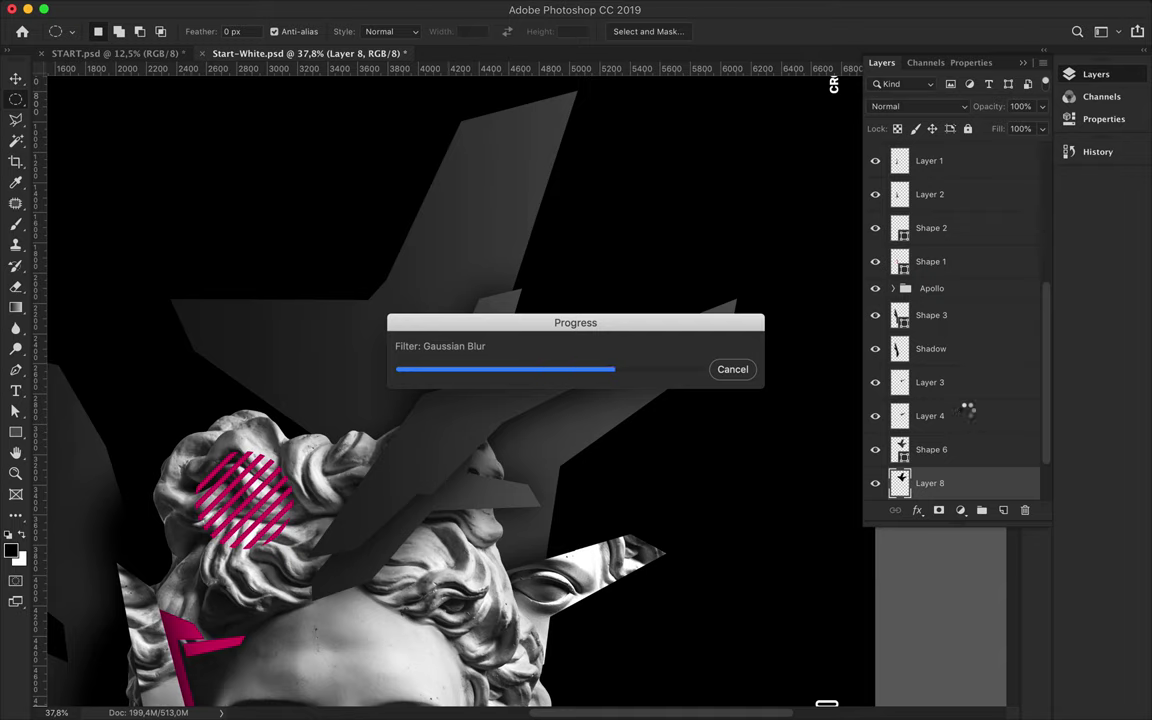
pyautogui.scroll(2, 401, 429)
pyautogui.press('v')
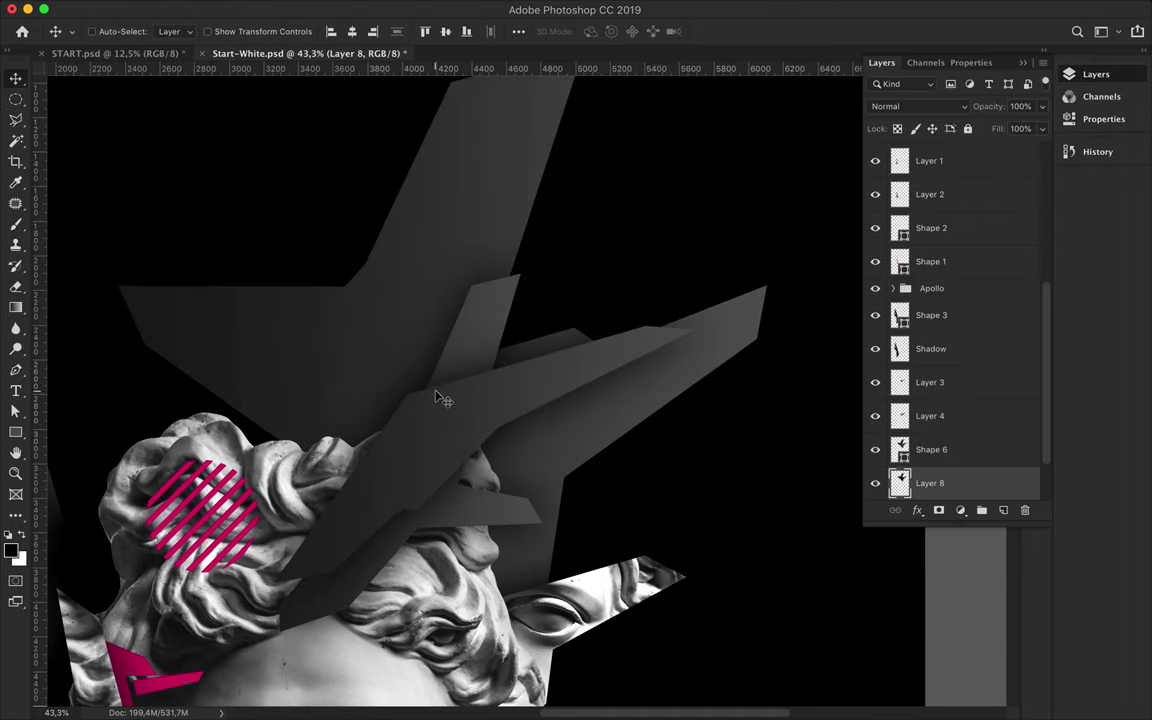
pyautogui.keyDown('ctrl'); pyautogui.click(452, 410); pyautogui.keyUp('ctrl')
pyautogui.press('p')
pyautogui.click(325, 512)
# - Outline the first sliver under the lower shard and move Shape 7 below Shadow
pyautogui.click(358, 347)
pyautogui.click(390, 344)
pyautogui.click(435, 378)
pyautogui.click(591, 348)
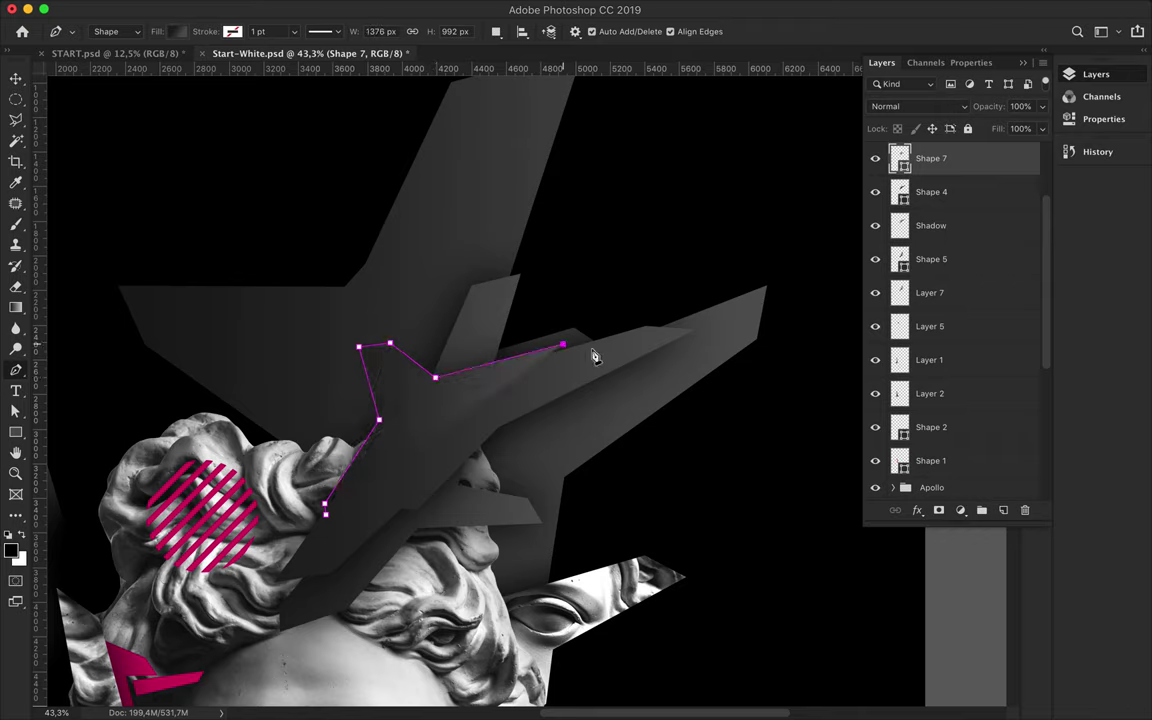
pyautogui.moveTo(912, 174); pyautogui.dragTo(912, 242)
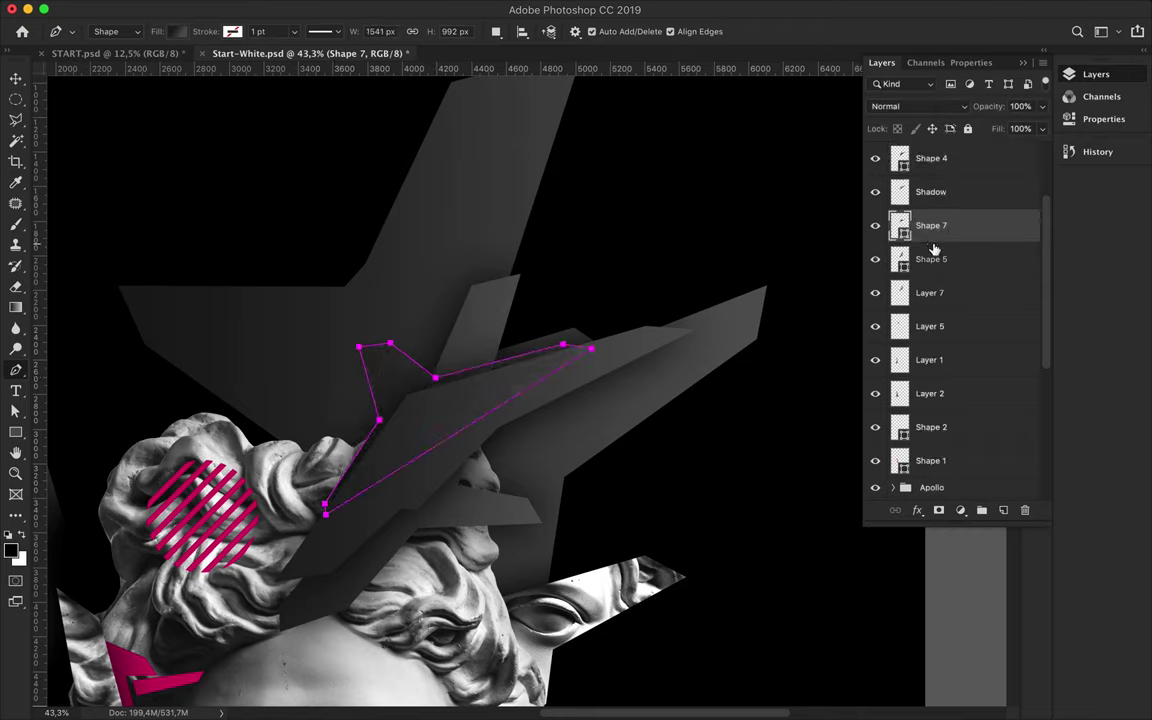
# - Fill Shape 7 solid magenta and pull its top-left corner further left
pyautogui.press('a')
pyautogui.click(237, 31)
pyautogui.click(201, 63)
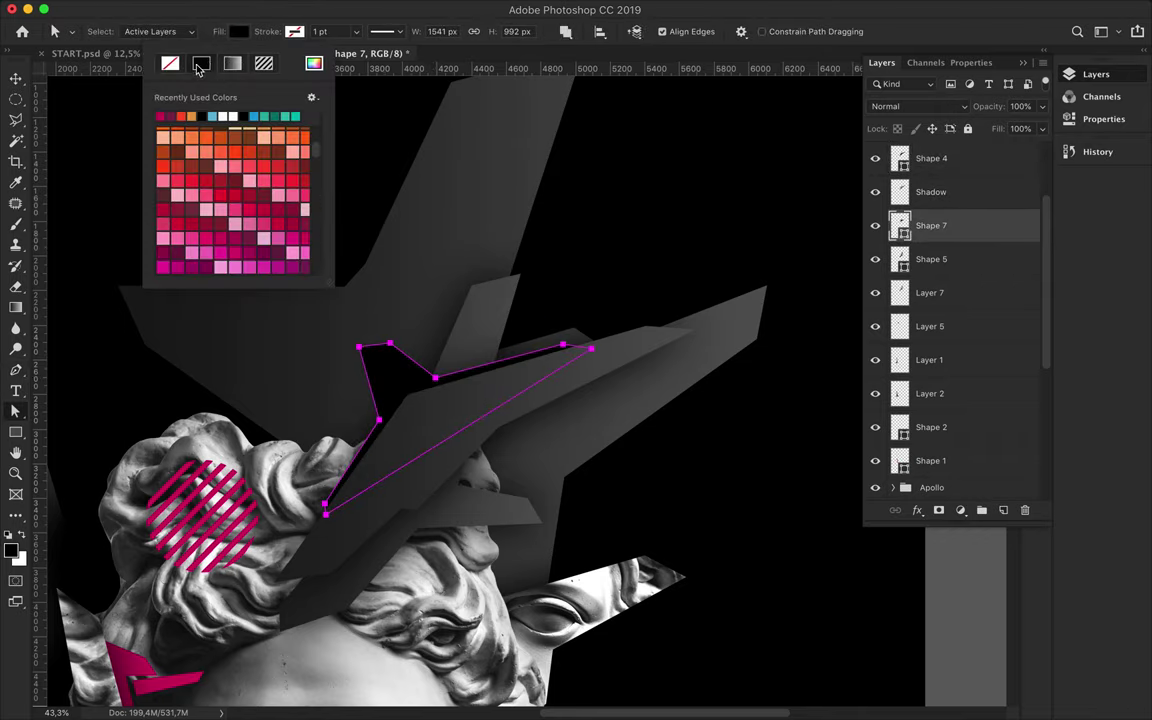
pyautogui.click(161, 116)
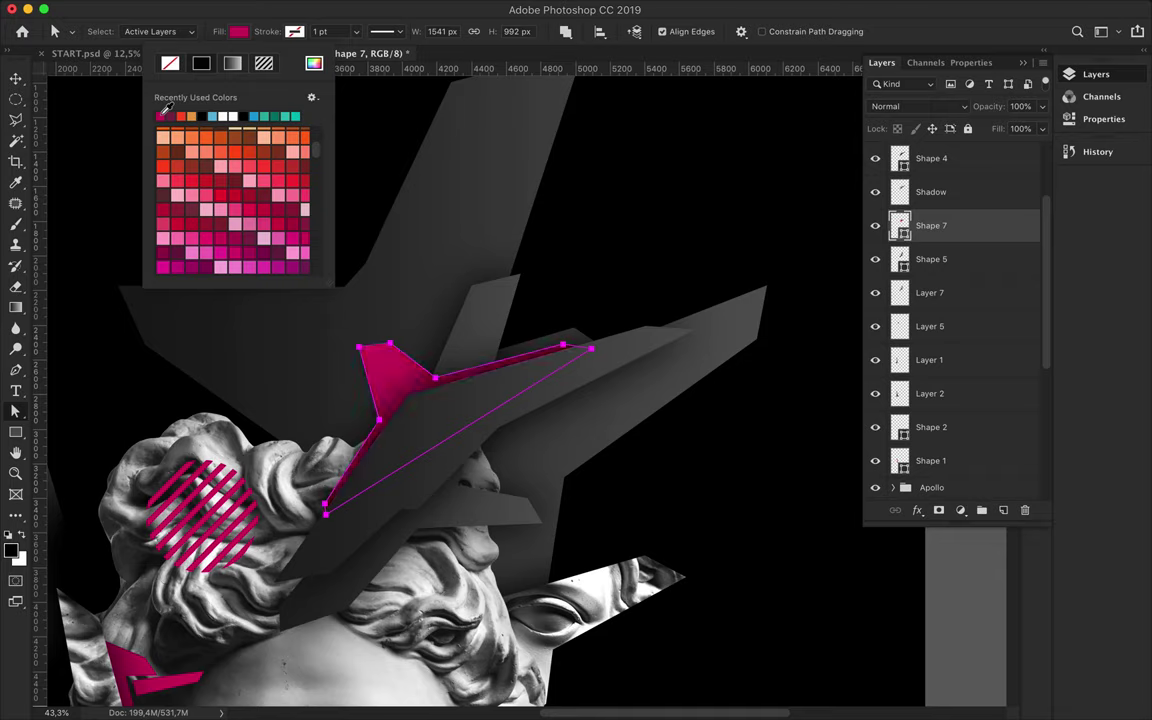
pyautogui.click(568, 234)
pyautogui.moveTo(358, 347); pyautogui.dragTo(302, 337)
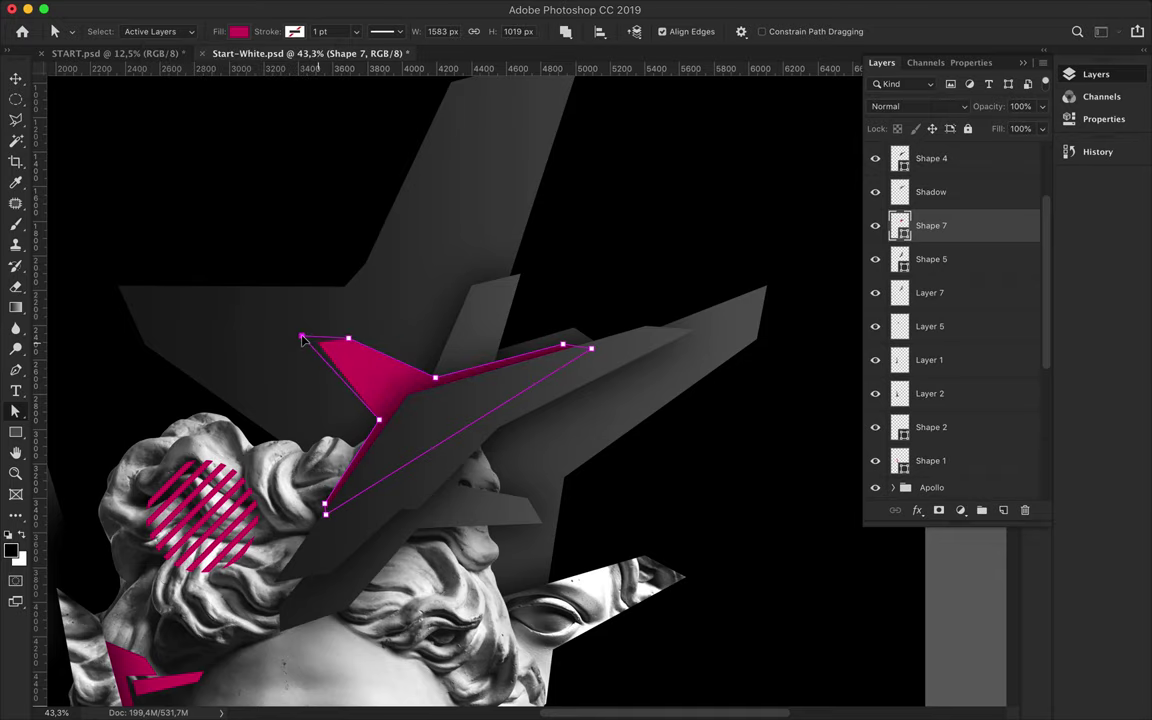
# - Draw a second triangular sliver, Shape 8, and fill it magenta
pyautogui.scroll(-3, 595, 317)
pyautogui.scroll(-3, 595, 317)
pyautogui.press('p')
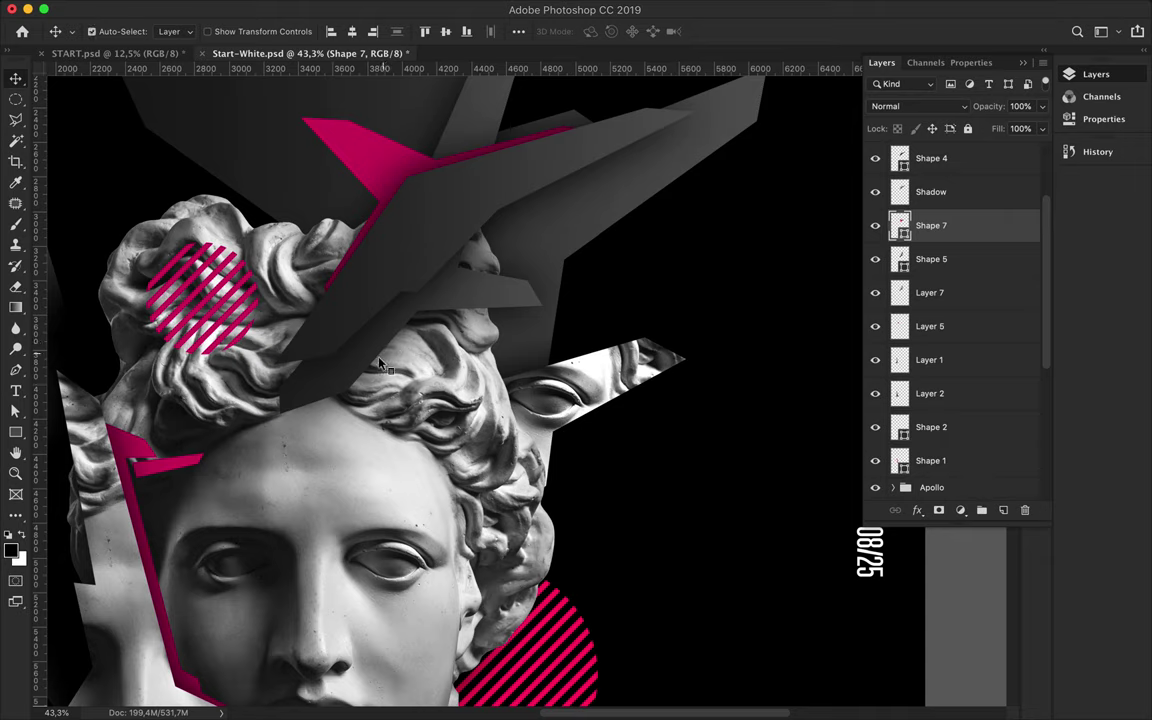
pyautogui.click(351, 374)
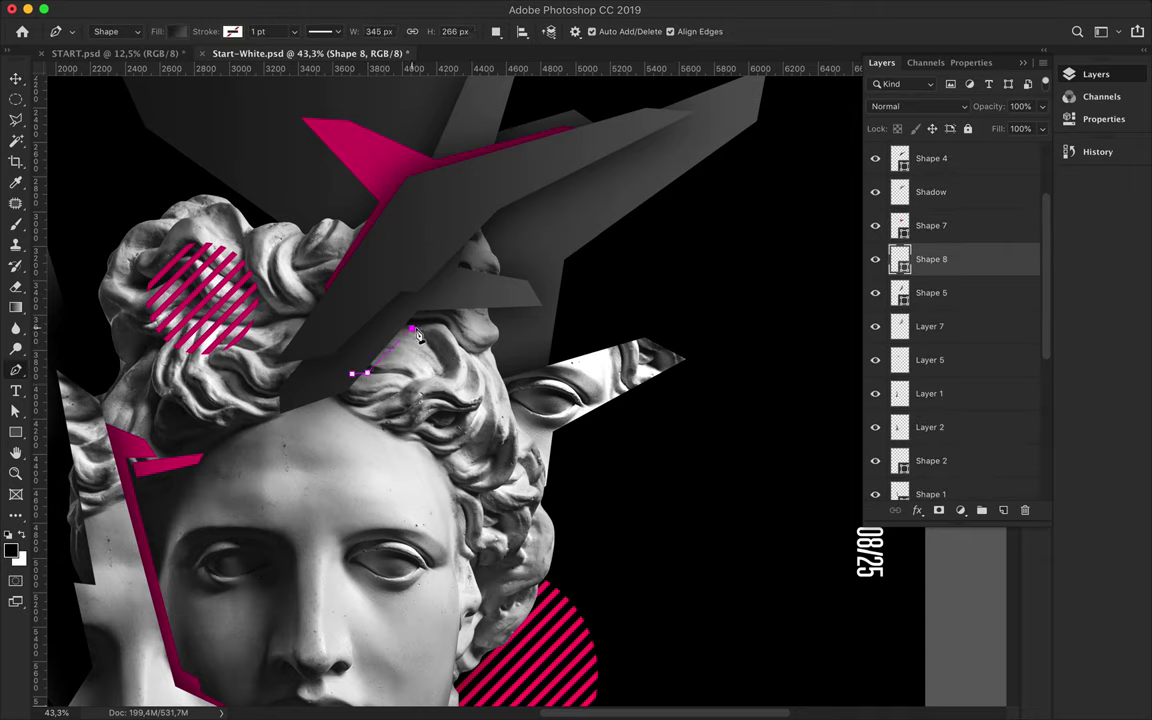
pyautogui.click(530, 306)
pyautogui.click(435, 292)
pyautogui.click(351, 374)
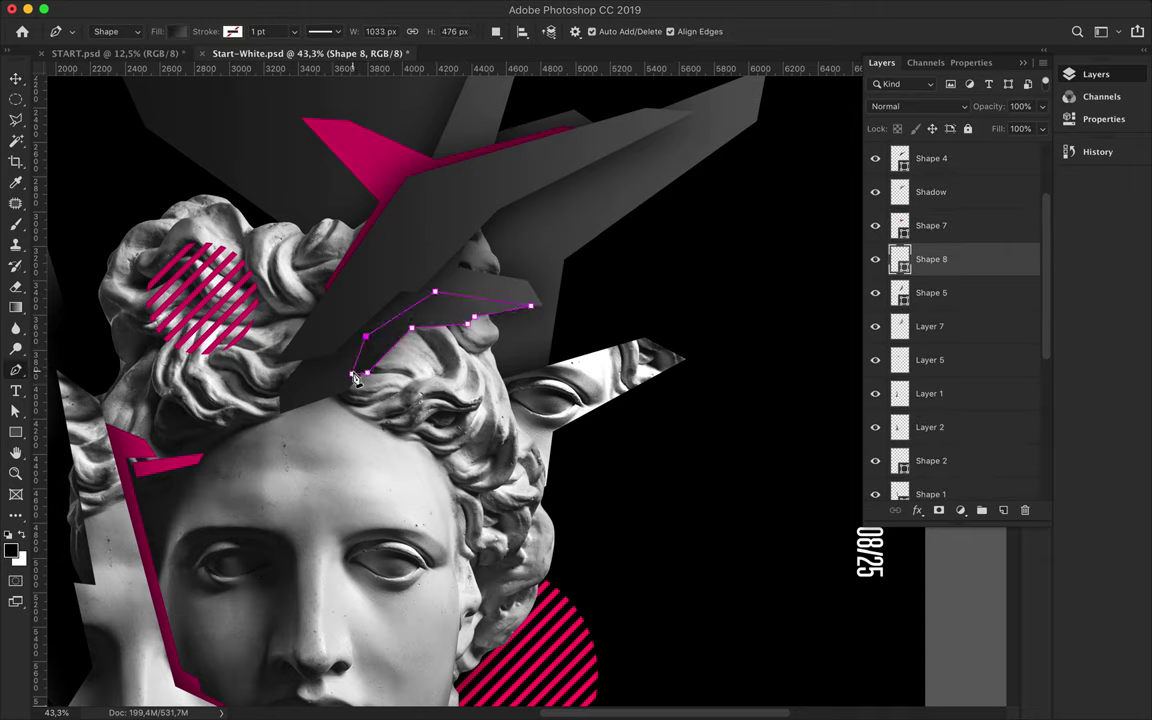
pyautogui.press('a')
pyautogui.click(238, 31)
pyautogui.click(238, 143)
# - Move Shape 8 below Layer 7 in the Layers panel
pyautogui.press('v')
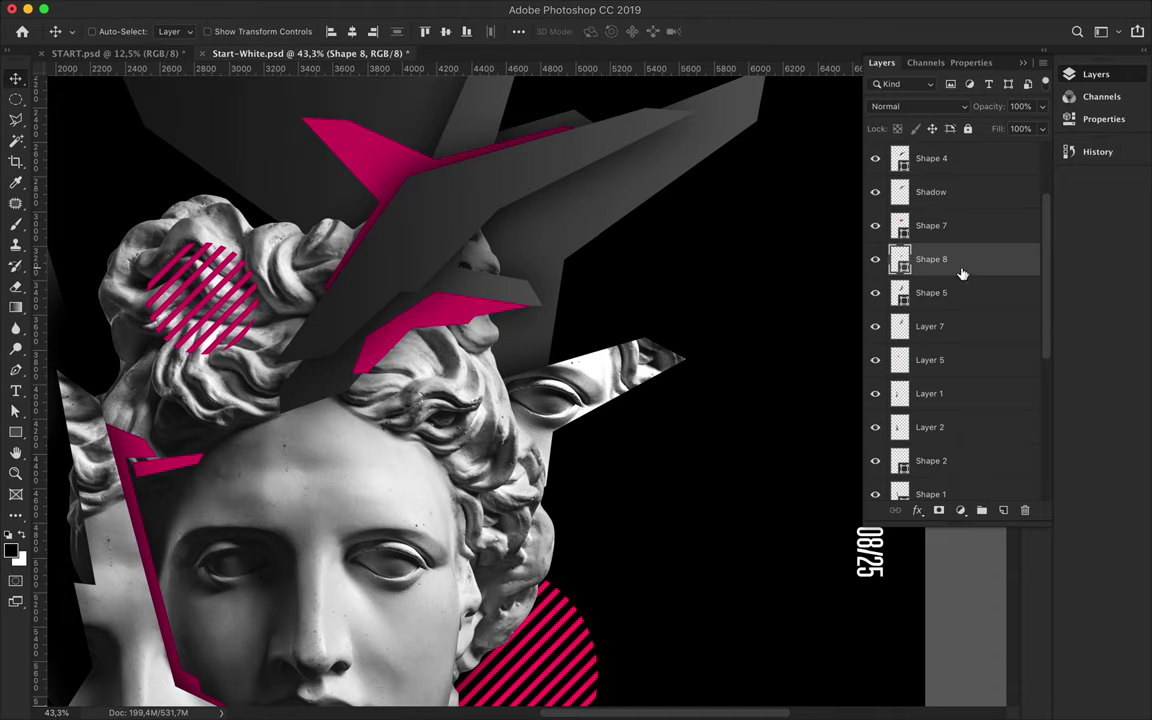
pyautogui.moveTo(895, 262); pyautogui.dragTo(935, 318)
pyautogui.scroll(-1, 585, 340)
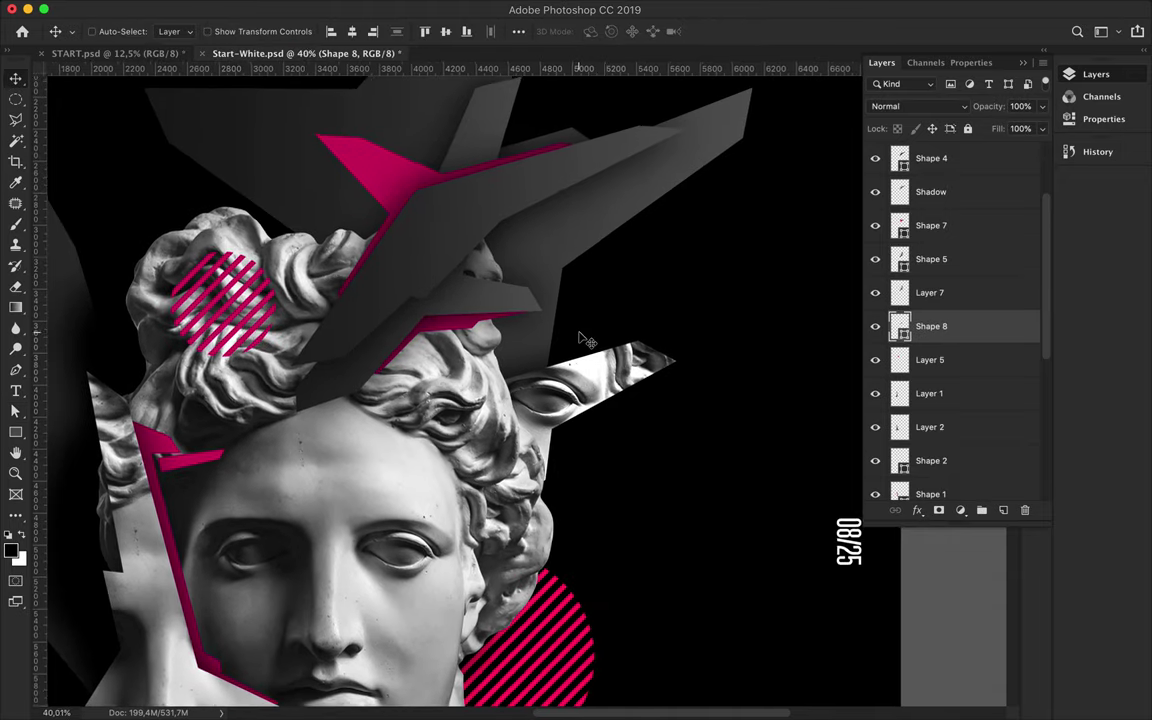
pyautogui.scroll(-3, 449, 366)
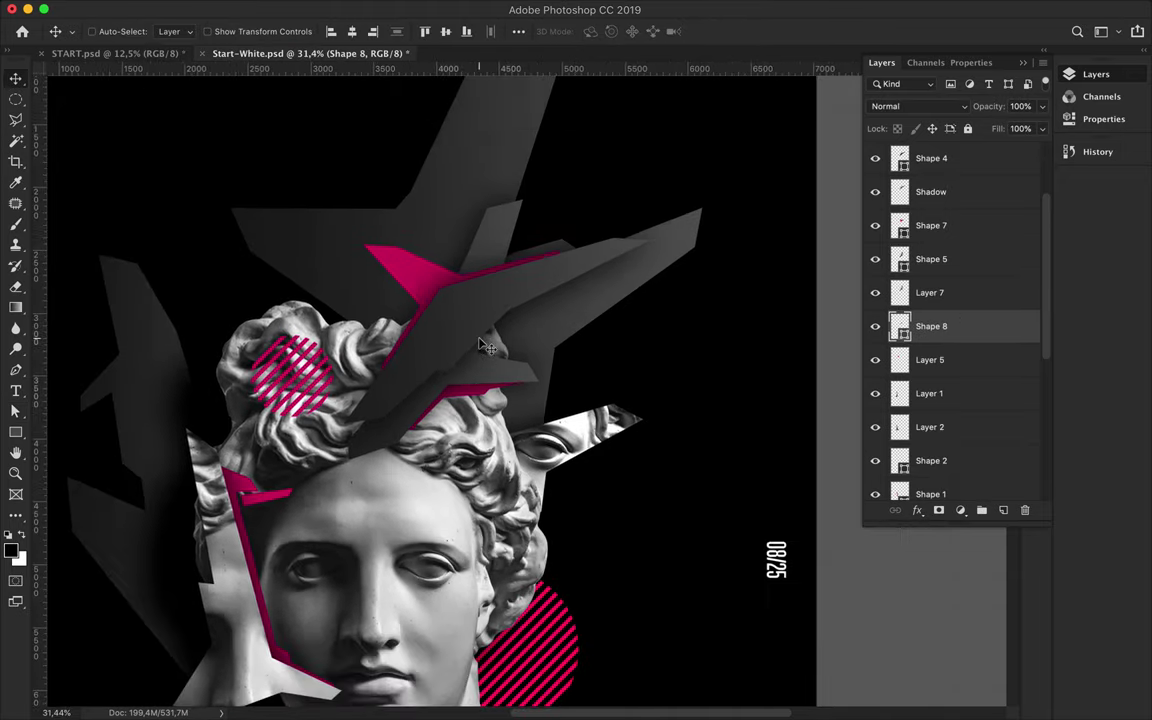
# - Draw a large ellipse up-left of the head filled with a dark gray gradient
pyautogui.press('u')
pyautogui.rightClick(15, 432)
pyautogui.click(75, 455)
pyautogui.moveTo(116, 214); pyautogui.dragTo(367, 467)
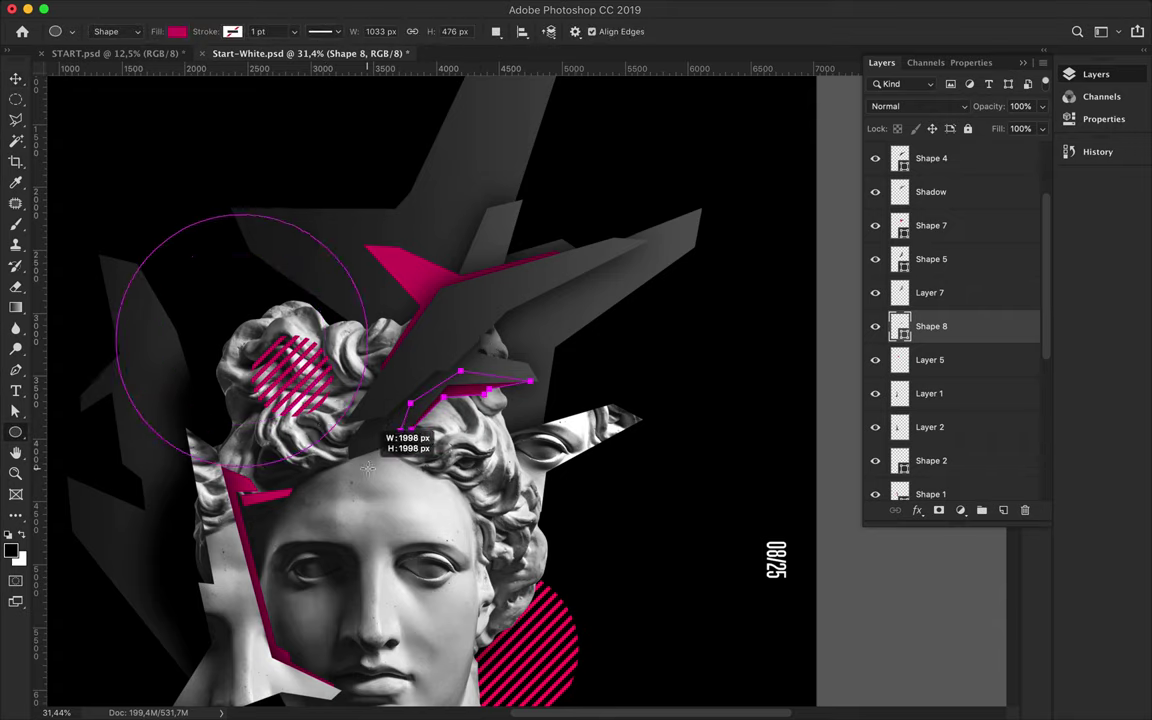
pyautogui.press('a')
pyautogui.click(237, 31)
pyautogui.click(239, 154)
pyautogui.press('Return')
# - Paint a black circle shadow on new Layer 9 and apply Gaussian Blur
pyautogui.press('v')
pyautogui.click(1096, 74)
pyautogui.click(1003, 510)
pyautogui.keyDown('ctrl'); pyautogui.click(899, 360); pyautogui.keyUp('ctrl')
pyautogui.press('b')
pyautogui.moveTo(237, 288); pyautogui.dragTo(379, 272)
pyautogui.press('m')
pyautogui.hotkey('ctrl', 'd')
pyautogui.hotkey('ctrl', 'f')
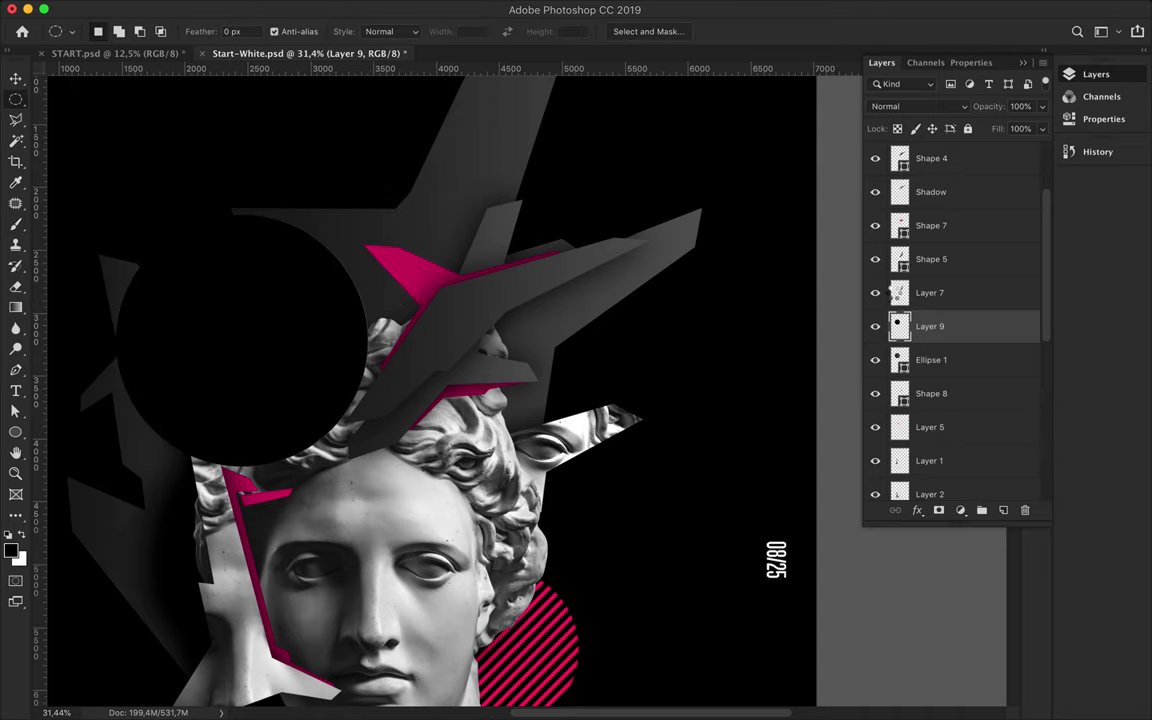
# - Place the circle and its shadow below Layer 4 and shift the circle up-left
pyautogui.moveTo(930, 326); pyautogui.dragTo(943, 380)
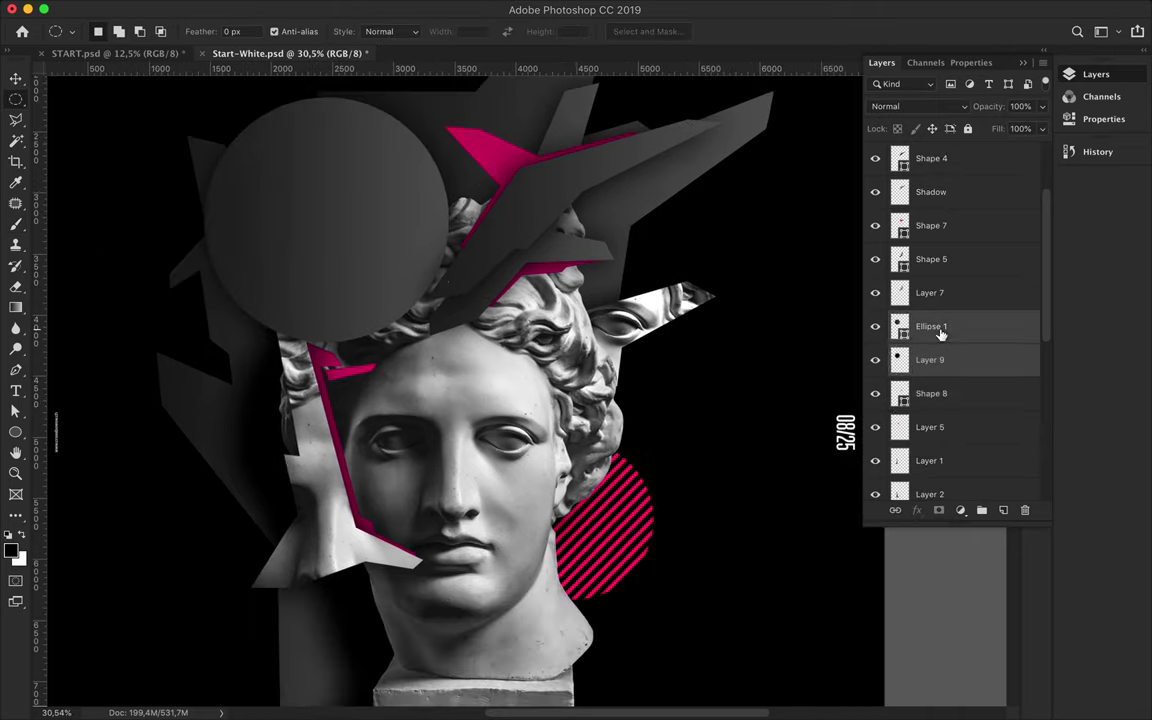
pyautogui.moveTo(941, 329)
pyautogui.mouseDown()
pyautogui.moveTo(961, 354)
pyautogui.moveTo(939, 476)
pyautogui.mouseUp()
pyautogui.scroll(5, 849, 414)
pyautogui.moveTo(875, 413)
pyautogui.mouseDown()
pyautogui.moveTo(877, 457)
pyautogui.moveTo(875, 413)
pyautogui.moveTo(935, 347)
pyautogui.moveTo(944, 432)
pyautogui.moveTo(962, 309)
pyautogui.mouseUp()
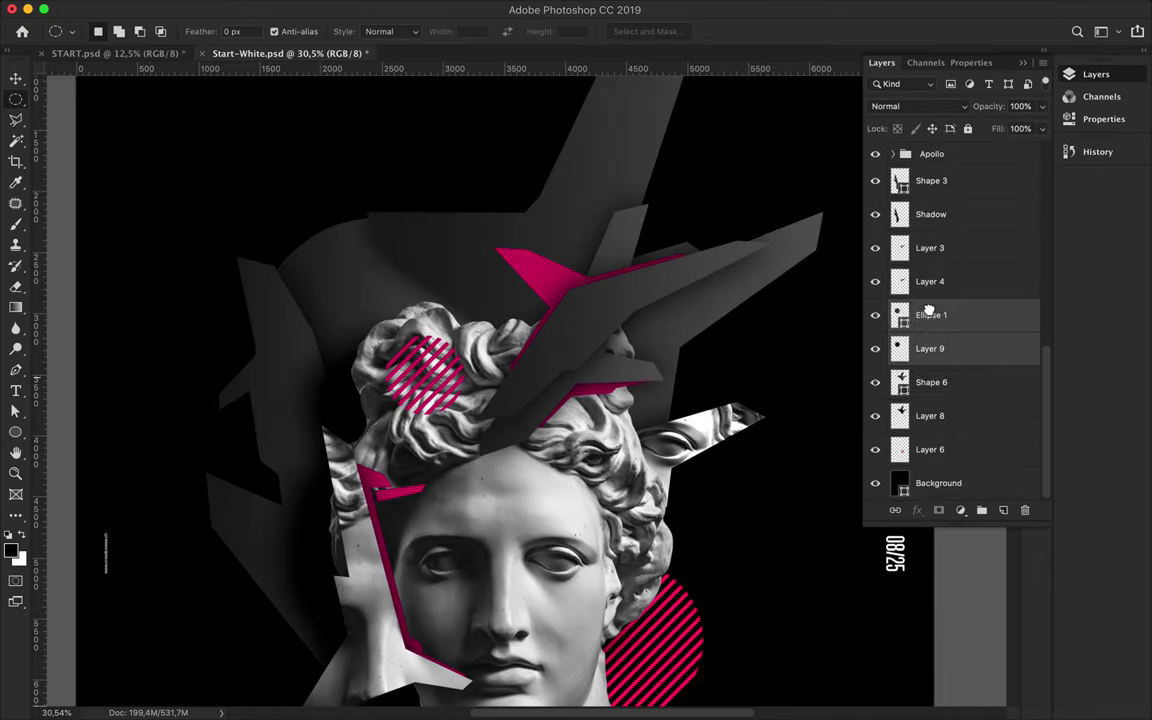
pyautogui.scroll(-3, 446, 314)
pyautogui.press('v')
pyautogui.moveTo(394, 198); pyautogui.dragTo(357, 106)
pyautogui.scroll(-2, 450, 260)
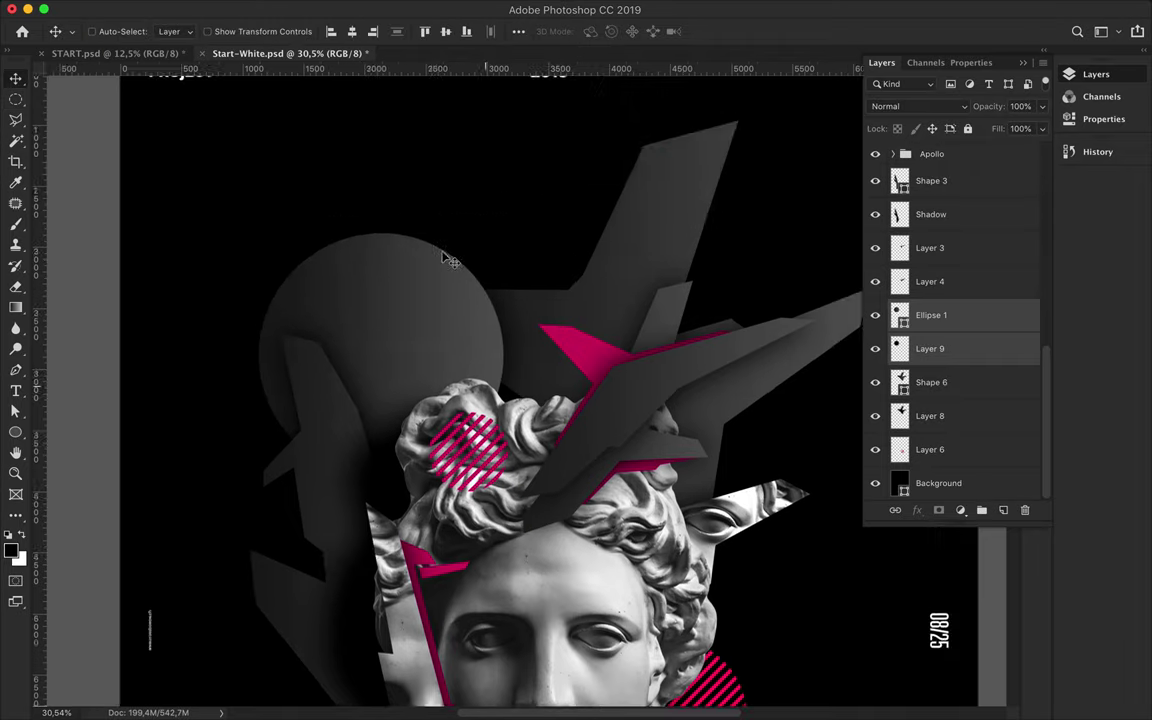
pyautogui.hscroll(3, 448, 262)
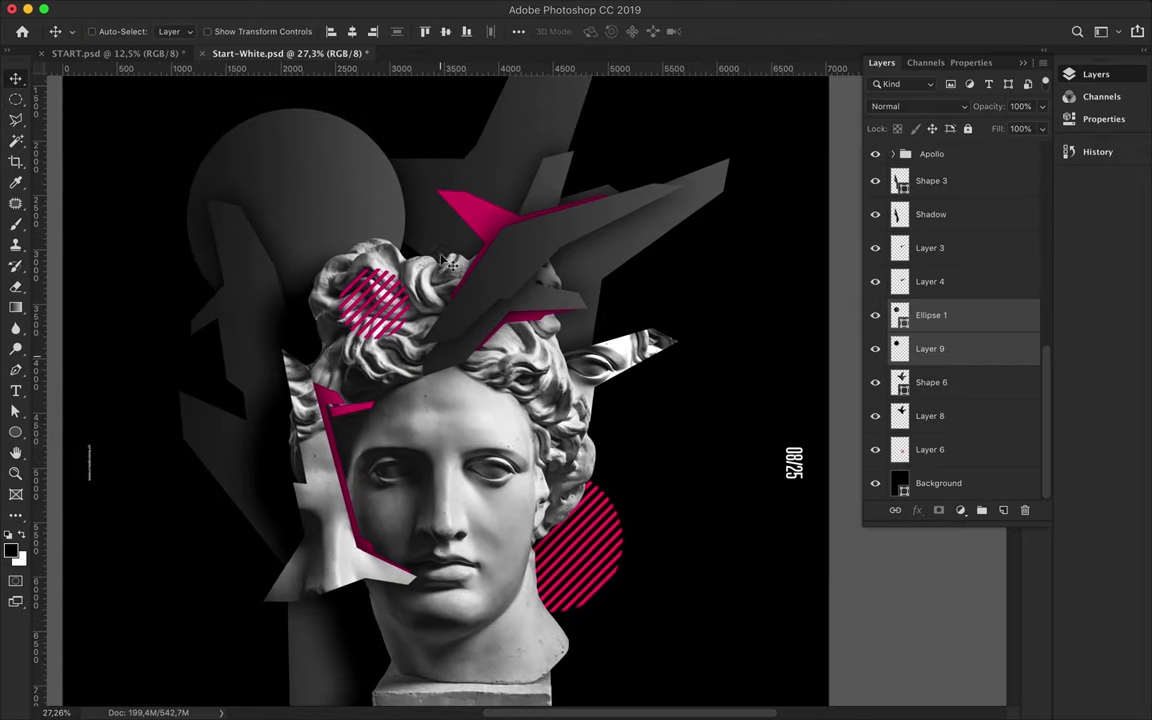
# - Copy a lasso-cut slice of the statue's face to a new layer, offset it up-left, and lower Layer 10
pyautogui.keyDown('ctrl'); pyautogui.click(437, 452); pyautogui.keyUp('ctrl')
pyautogui.press('l')
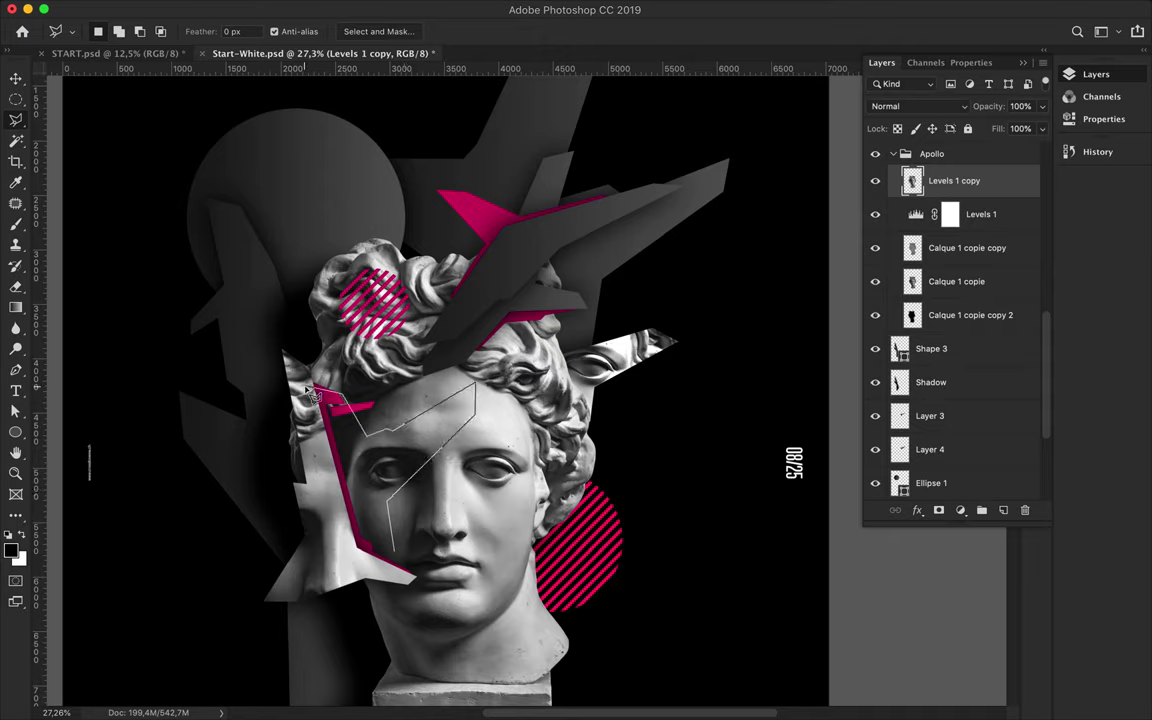
pyautogui.moveTo(397, 556); pyautogui.dragTo(397, 556)
pyautogui.hotkey('ctrl', 'j')
pyautogui.press('v')
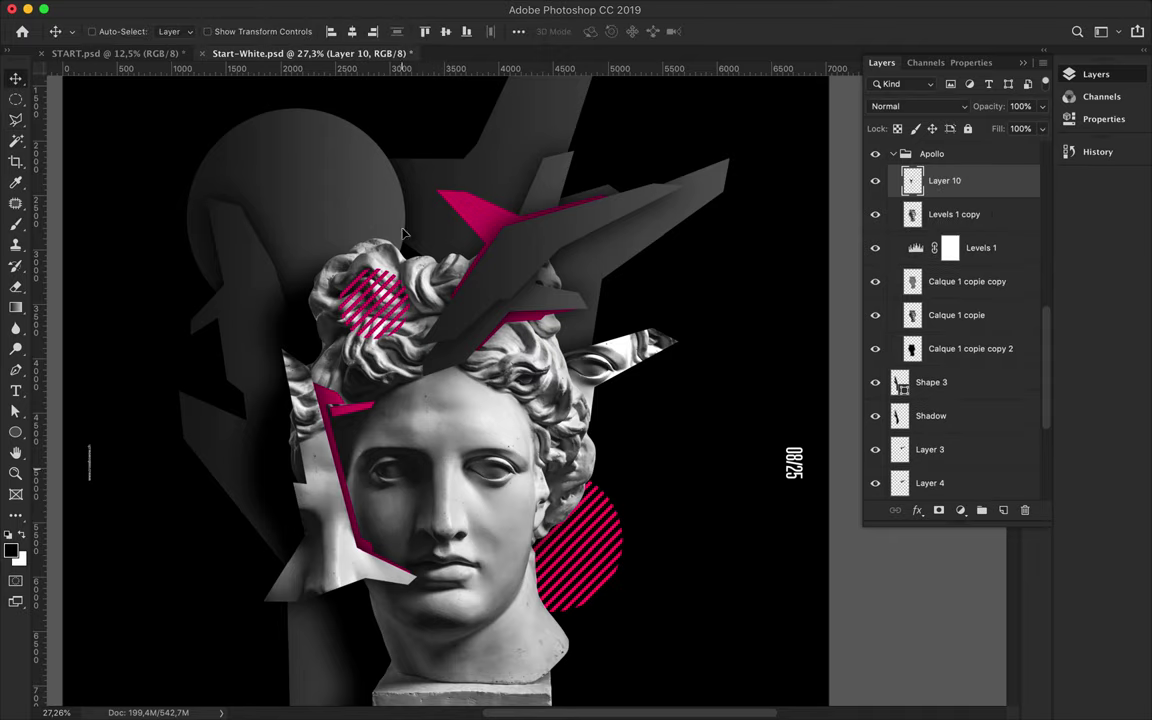
pyautogui.moveTo(380, 440); pyautogui.dragTo(320, 185)
pyautogui.moveTo(945, 180)
pyautogui.mouseDown()
pyautogui.moveTo(992, 237)
pyautogui.moveTo(940, 450)
pyautogui.mouseUp()
# - Paint shading inside the face-slice selection on a new layer and blur it
pyautogui.click(1003, 510)
pyautogui.keyDown('ctrl'); pyautogui.click(899, 437); pyautogui.keyUp('ctrl')
pyautogui.press('b')
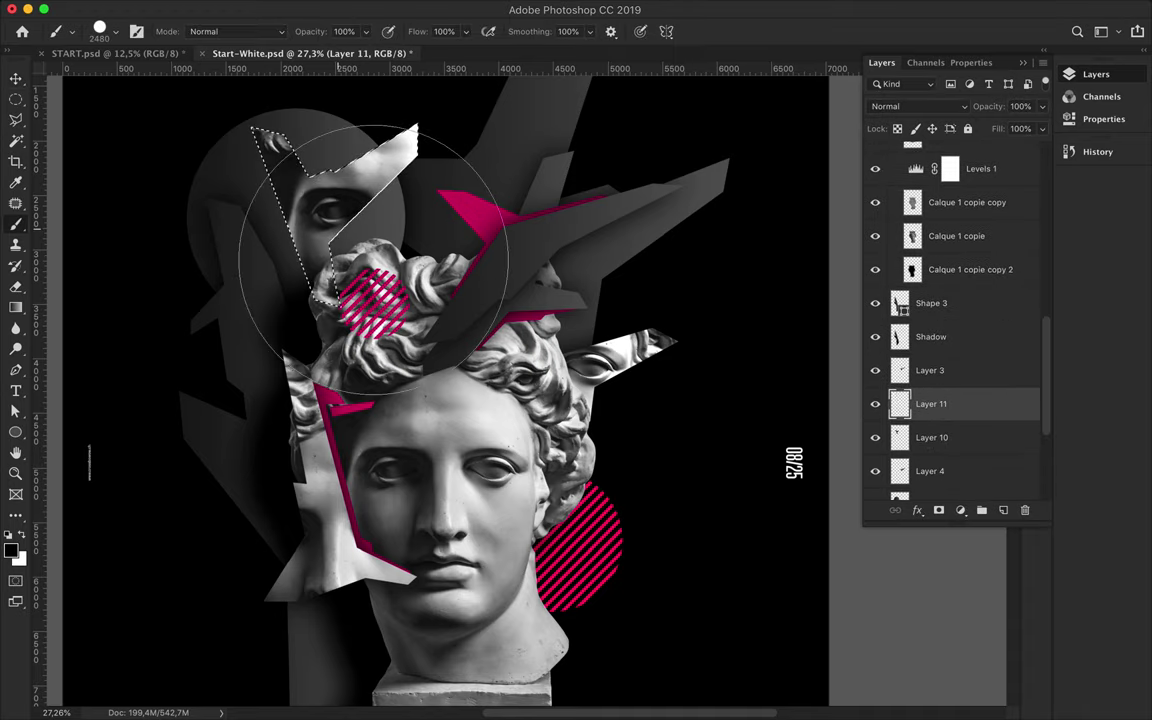
pyautogui.keyDown('ctrl'); pyautogui.click(296, 213); pyautogui.keyUp('ctrl')
pyautogui.press('Return')
pyautogui.press('m')
pyautogui.click(406, 10)
pyautogui.click(437, 33)
# - Place Layer 11 below Layer 10 and make the Rasterized stripe pattern visible
pyautogui.moveTo(930, 404); pyautogui.dragTo(877, 442)
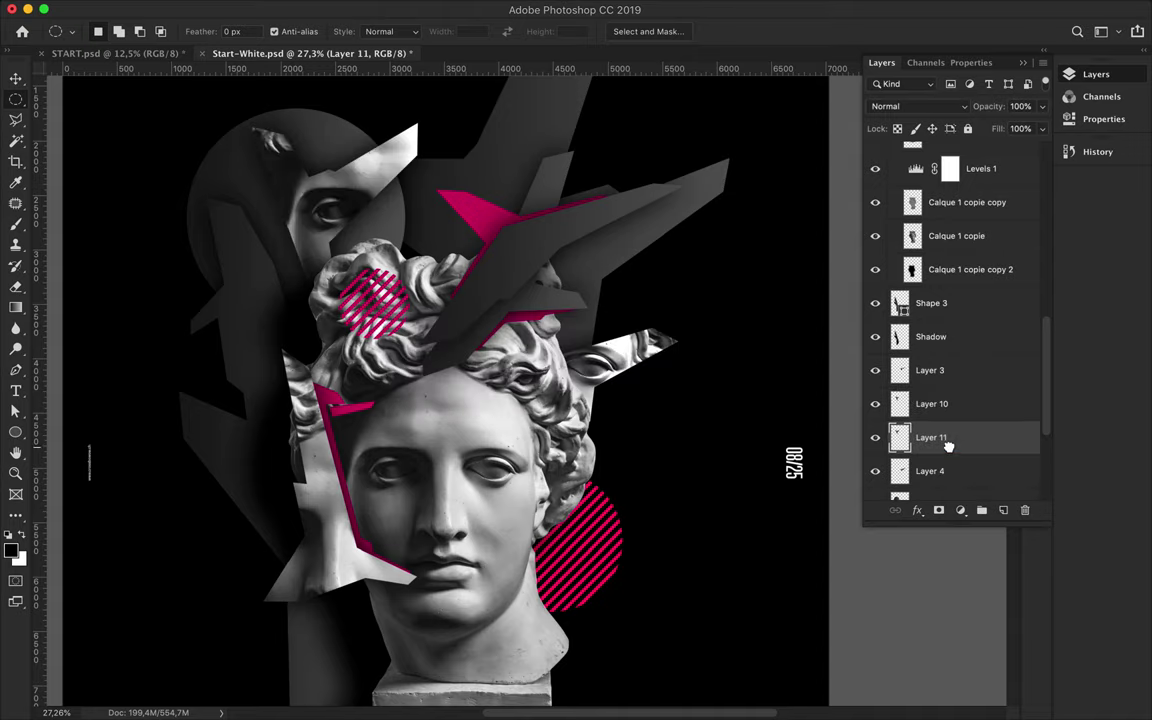
pyautogui.press('v')
pyautogui.scroll(-2, 407, 183)
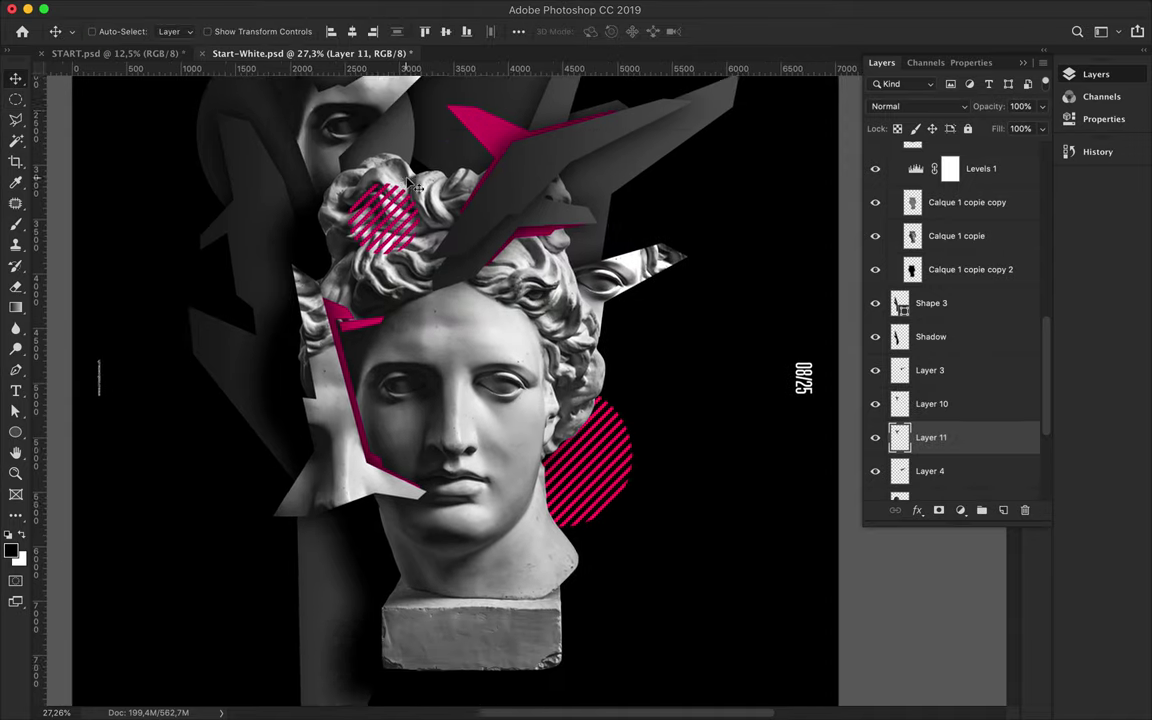
pyautogui.hscroll(3, 407, 183)
pyautogui.scroll(-1, 407, 183)
pyautogui.scroll(5, 1000, 216)
pyautogui.click(875, 231)
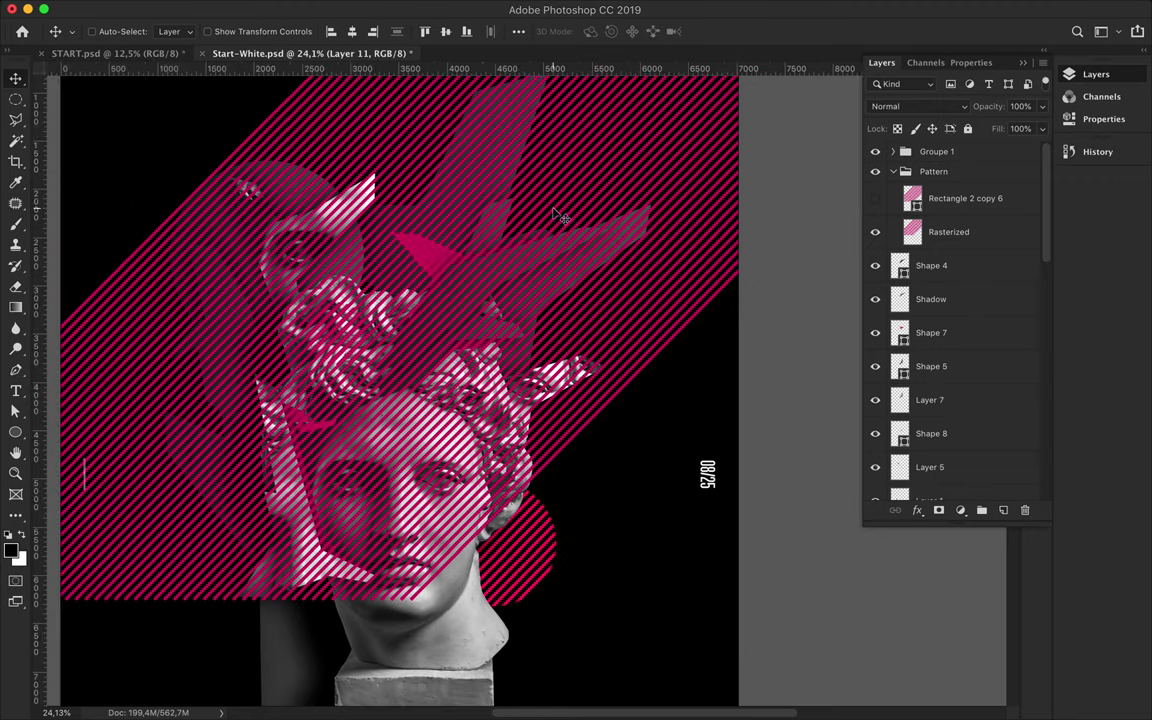
# - Lasso a stripe area above the head on the Rasterized layer and copy it to Layer 12
pyautogui.press('l')
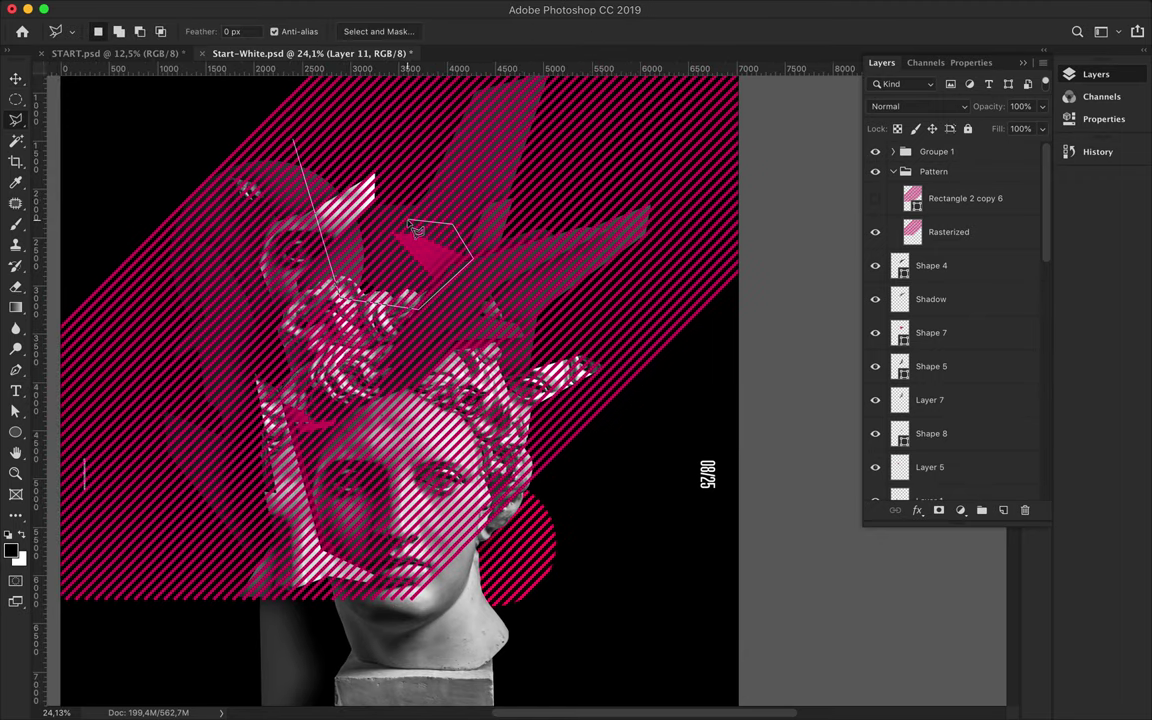
pyautogui.click(298, 148)
pyautogui.scroll(-5, 940, 300)
pyautogui.scroll(5, 940, 260)
pyautogui.click(940, 231)
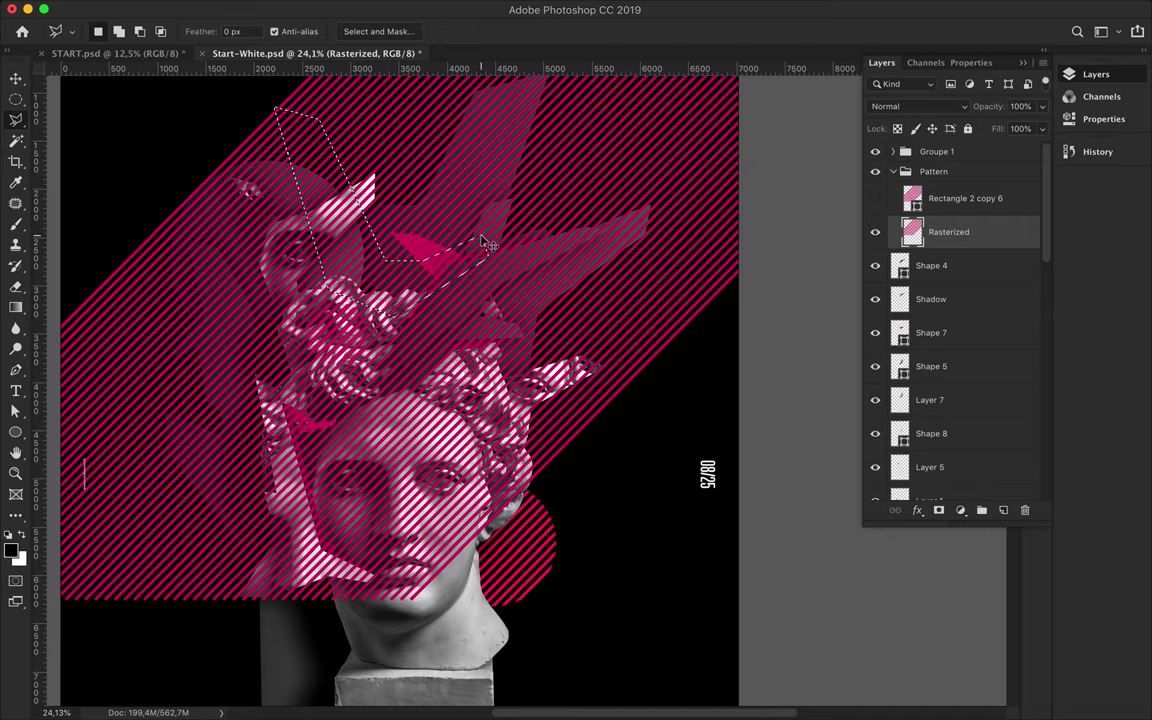
pyautogui.hotkey('ctrl', 'j')
# - Move Layer 12 down the stack to sit between Layer 9 and Shape 6
pyautogui.press('v')
pyautogui.moveTo(940, 231); pyautogui.dragTo(938, 535)
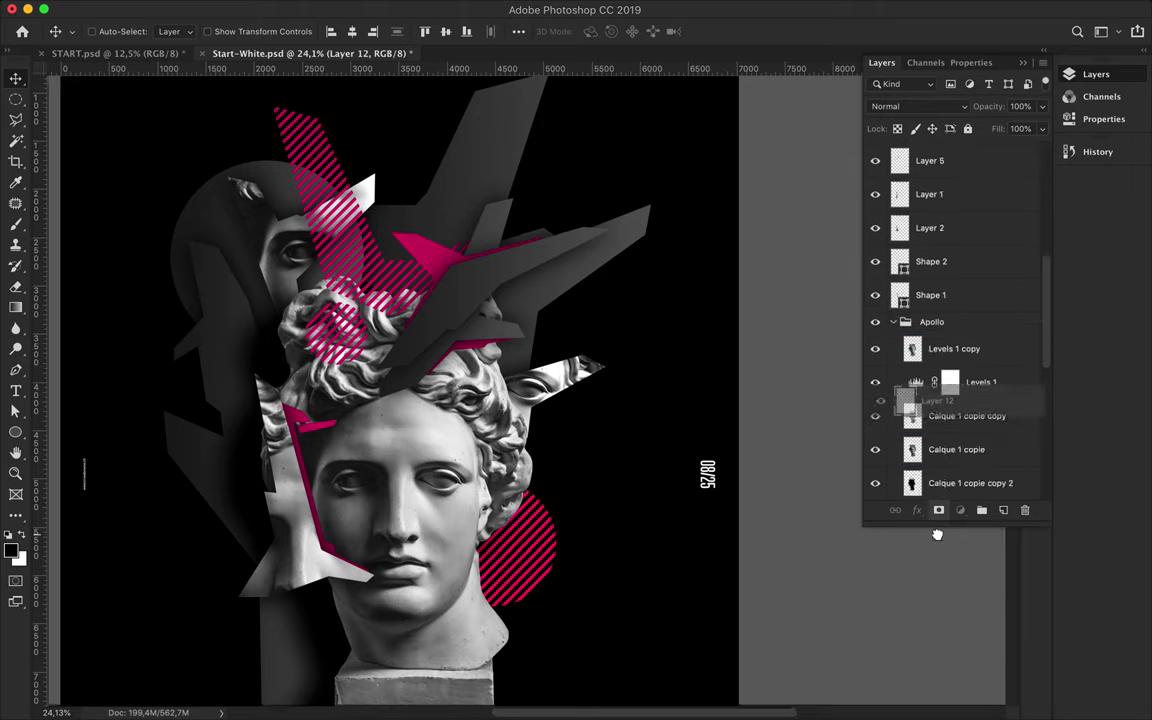
pyautogui.moveTo(938, 535); pyautogui.dragTo(940, 386)
pyautogui.hscroll(-3, 609, 314)
pyautogui.scroll(2, 609, 314)
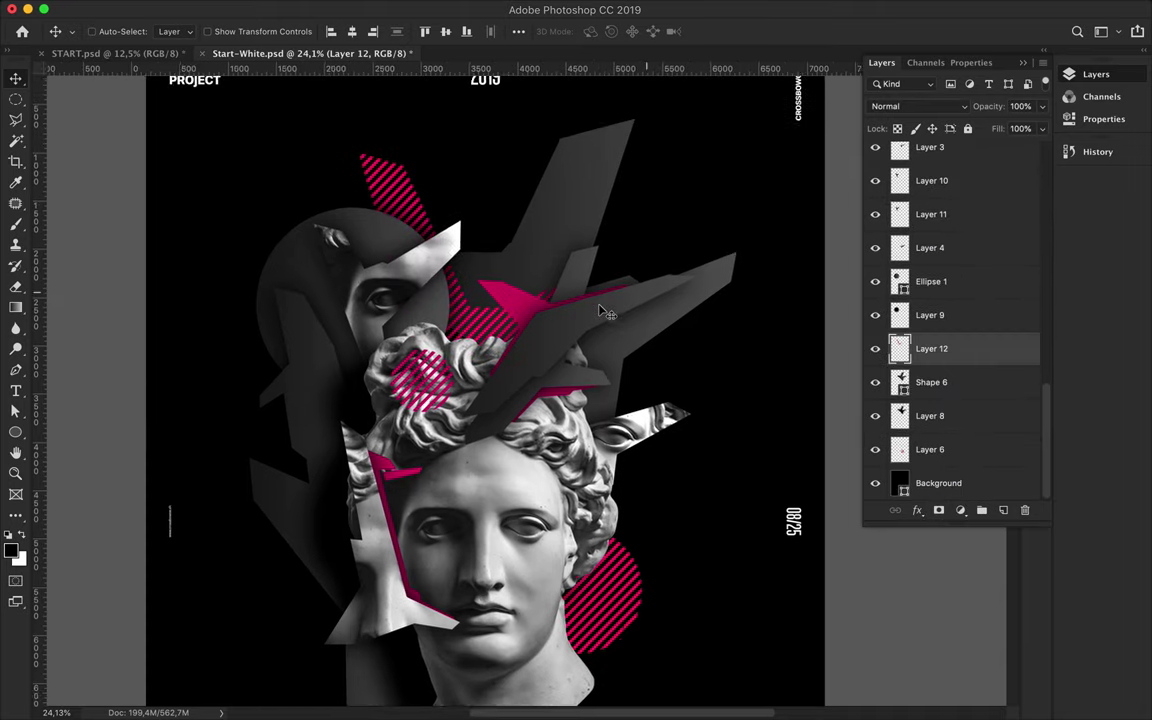
# - Commit the vertical APOLLO text and give it the Semibold font style
pyautogui.scroll(-4, 601, 311)
pyautogui.scroll(3, 601, 311)
pyautogui.hscroll(-1, 601, 311)
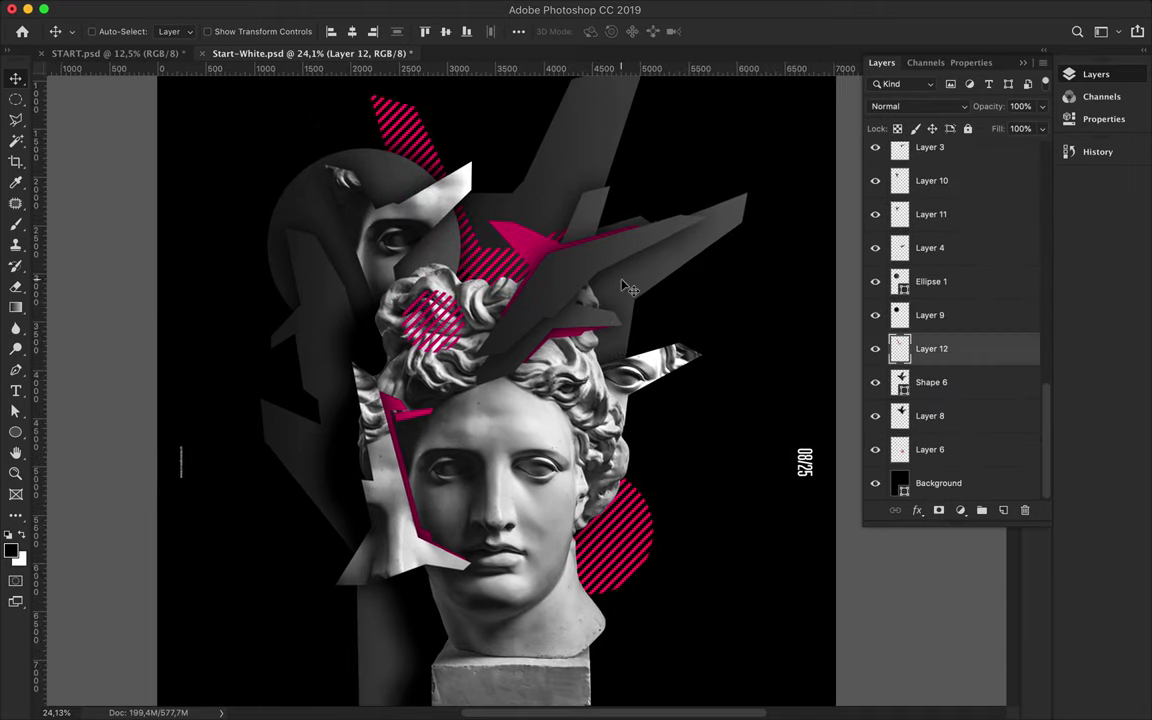
pyautogui.scroll(3, 625, 286)
pyautogui.scroll(-2, 640, 320)
pyautogui.scroll(-3, 668, 374)
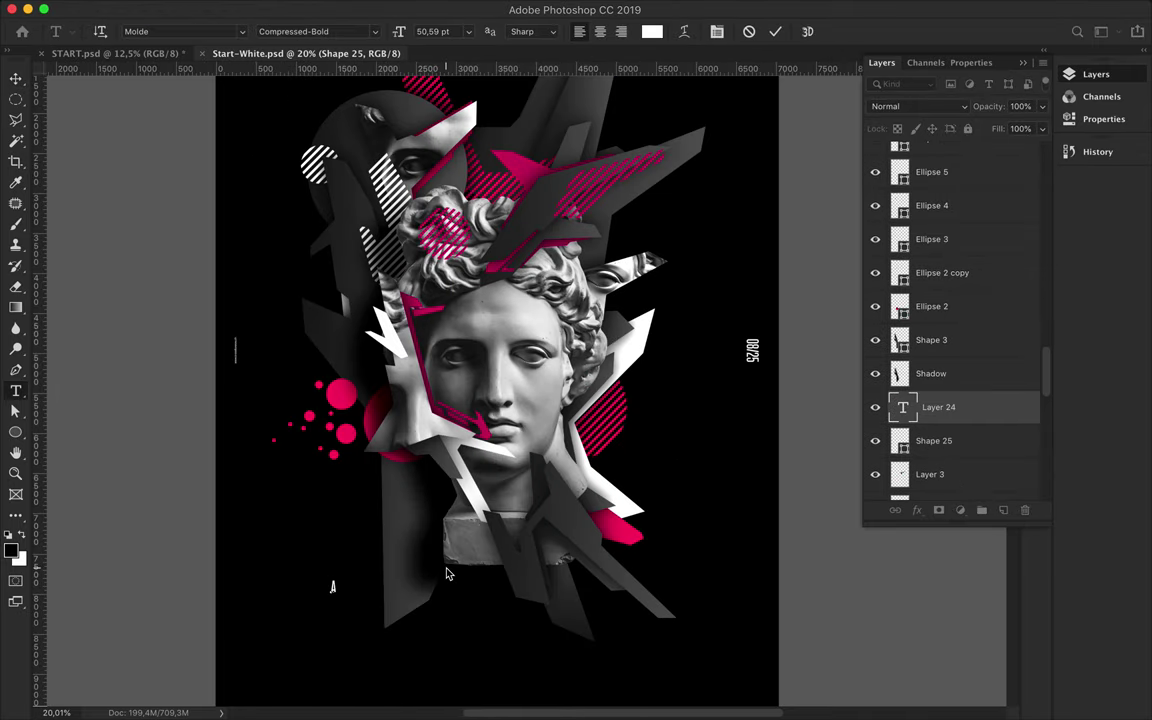
pyautogui.click(775, 31)
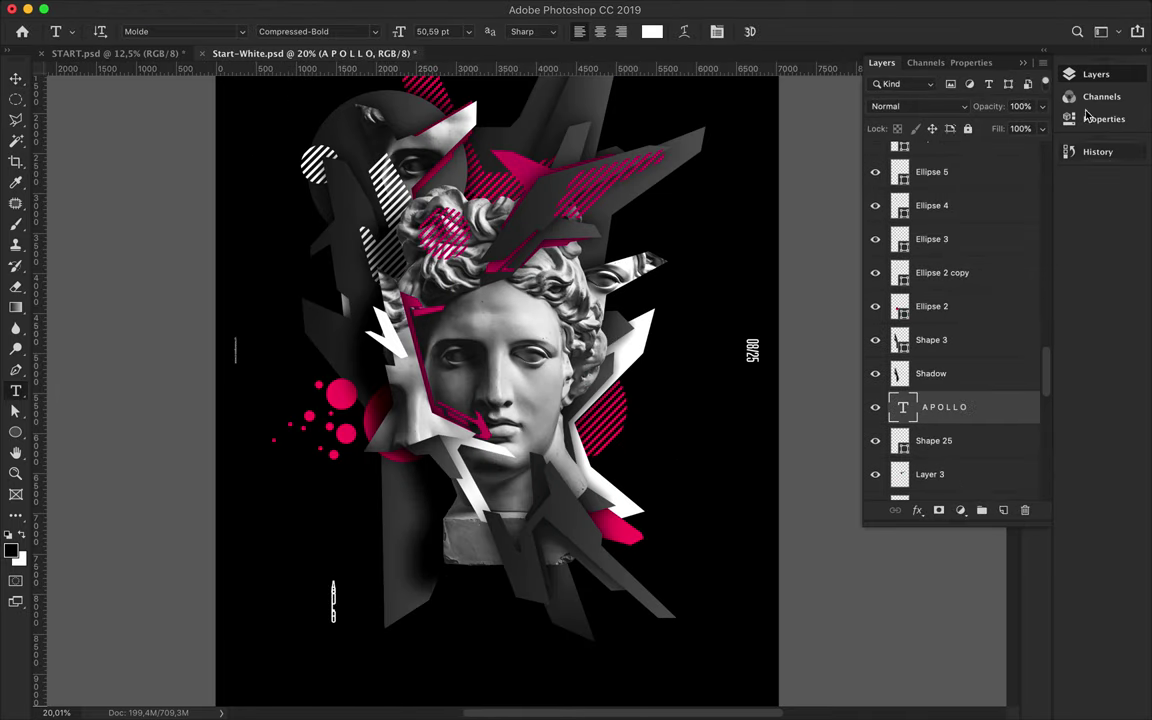
pyautogui.click(717, 31)
pyautogui.click(975, 142)
pyautogui.click(966, 453)
# - Set APOLLO's leading to 145 pt and move the text up and right
pyautogui.click(912, 118)
pyautogui.click(866, 118)
pyautogui.click(899, 164)
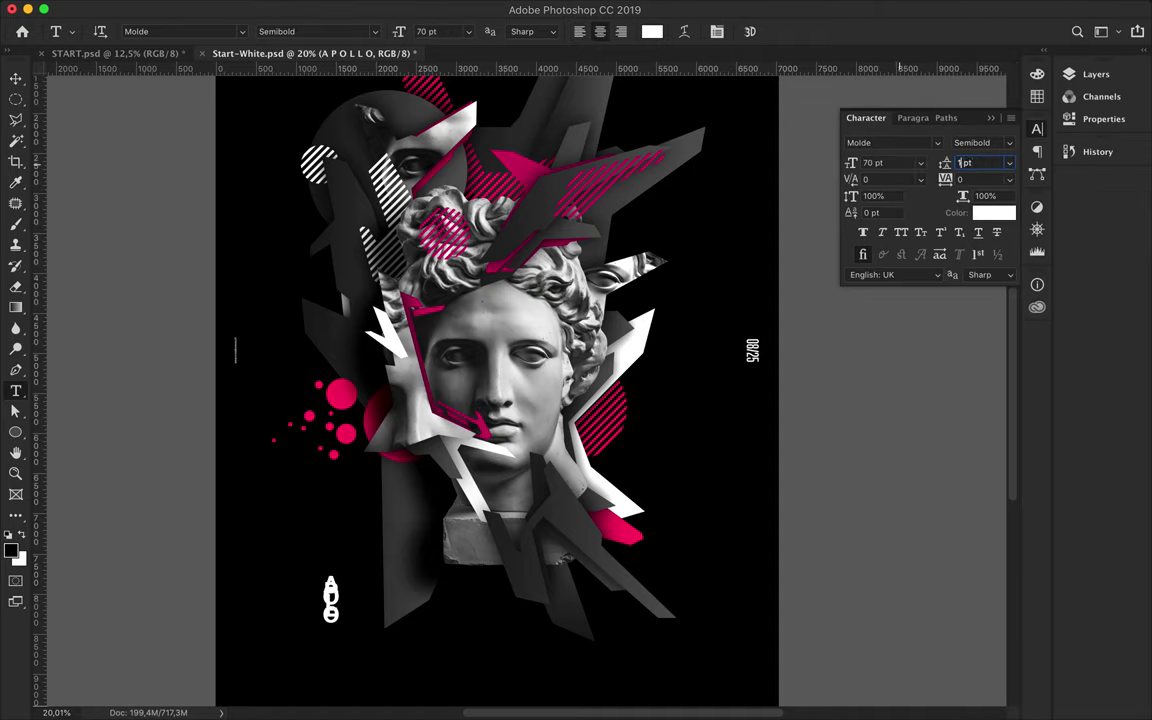
pyautogui.write('45')
pyautogui.press('Return')
pyautogui.press('v')
pyautogui.moveTo(335, 560); pyautogui.dragTo(363, 397)
pyautogui.click(1090, 75)
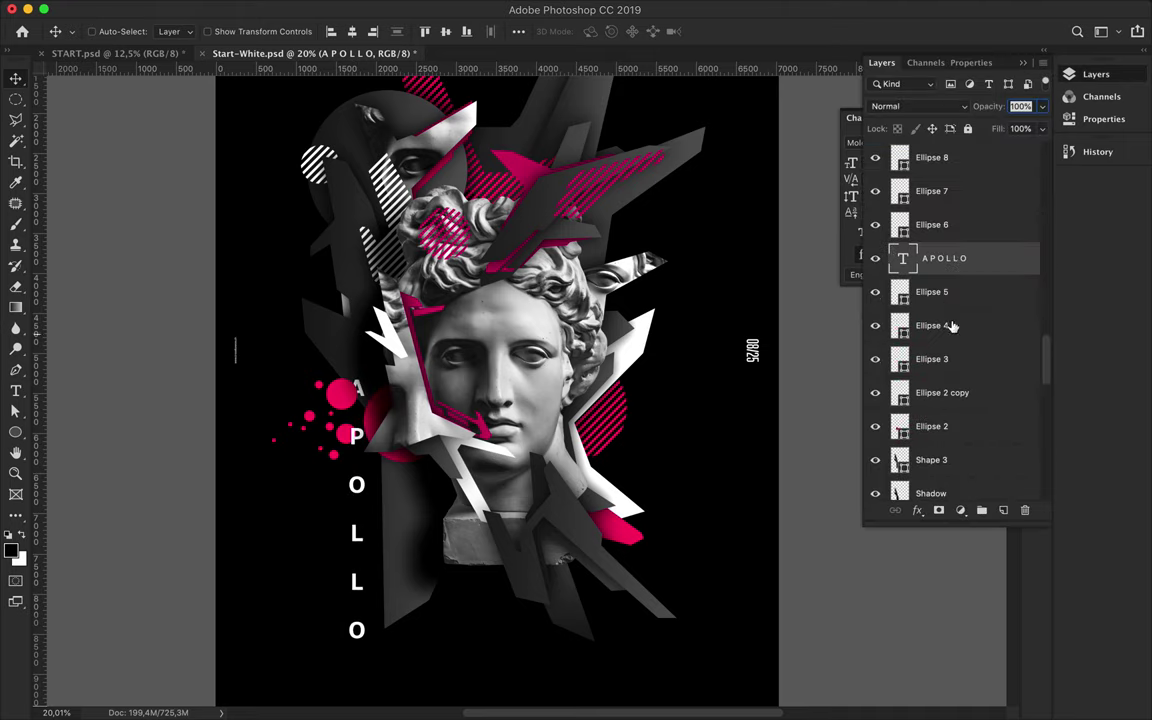
# - Slice the POLLO letters onto a new layer and shift the copy slightly left
pyautogui.press('l')
pyautogui.click(357, 368)
pyautogui.click(355, 660)
pyautogui.click(313, 548)
pyautogui.click(335, 367)
pyautogui.click(357, 368)
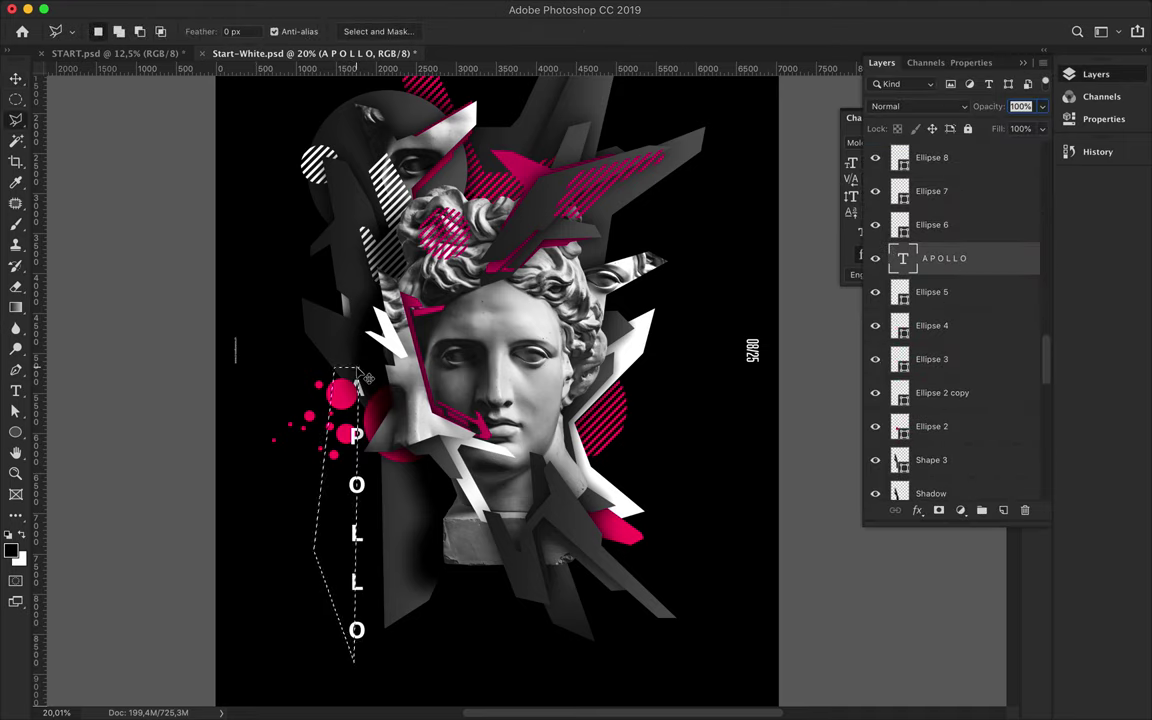
pyautogui.hotkey('ctrl', 'j')
pyautogui.press('v')
pyautogui.moveTo(365, 380); pyautogui.dragTo(357, 392)
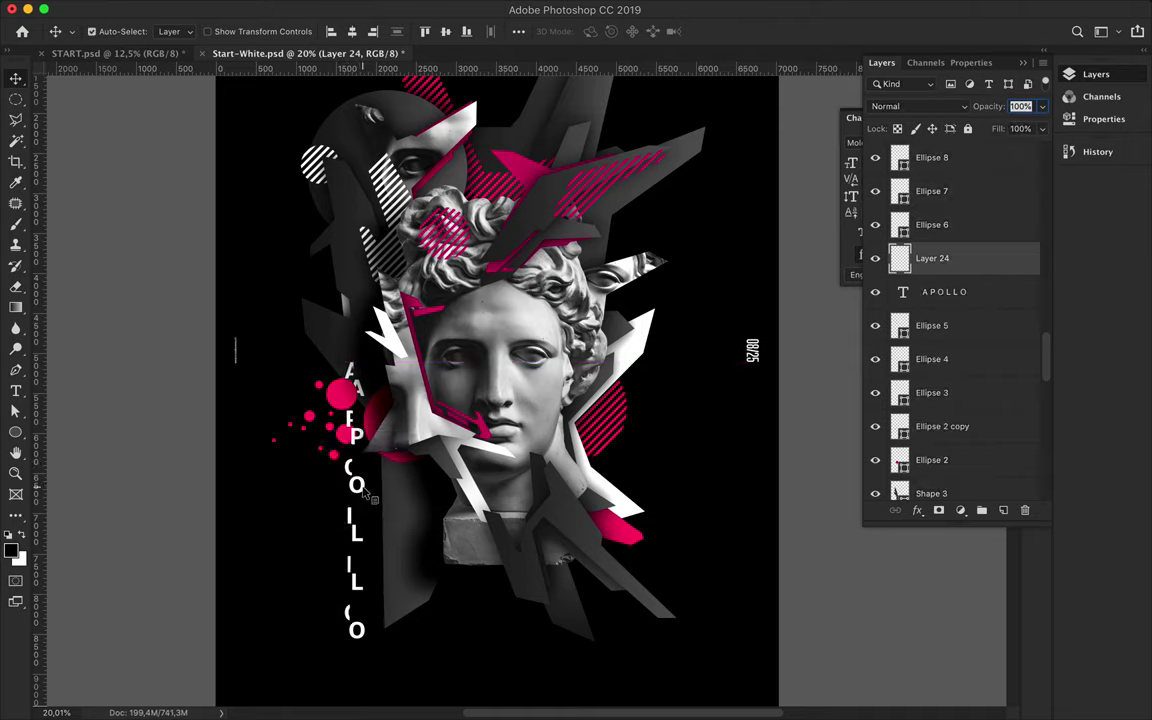
# - Copy another APOLLO letter slice to its own layer and move it down
pyautogui.hotkey('alt', '[')
pyautogui.press('l')
pyautogui.hotkey('ctrl', 'j')
pyautogui.press('v')
pyautogui.moveTo(369, 453); pyautogui.dragTo(370, 486)
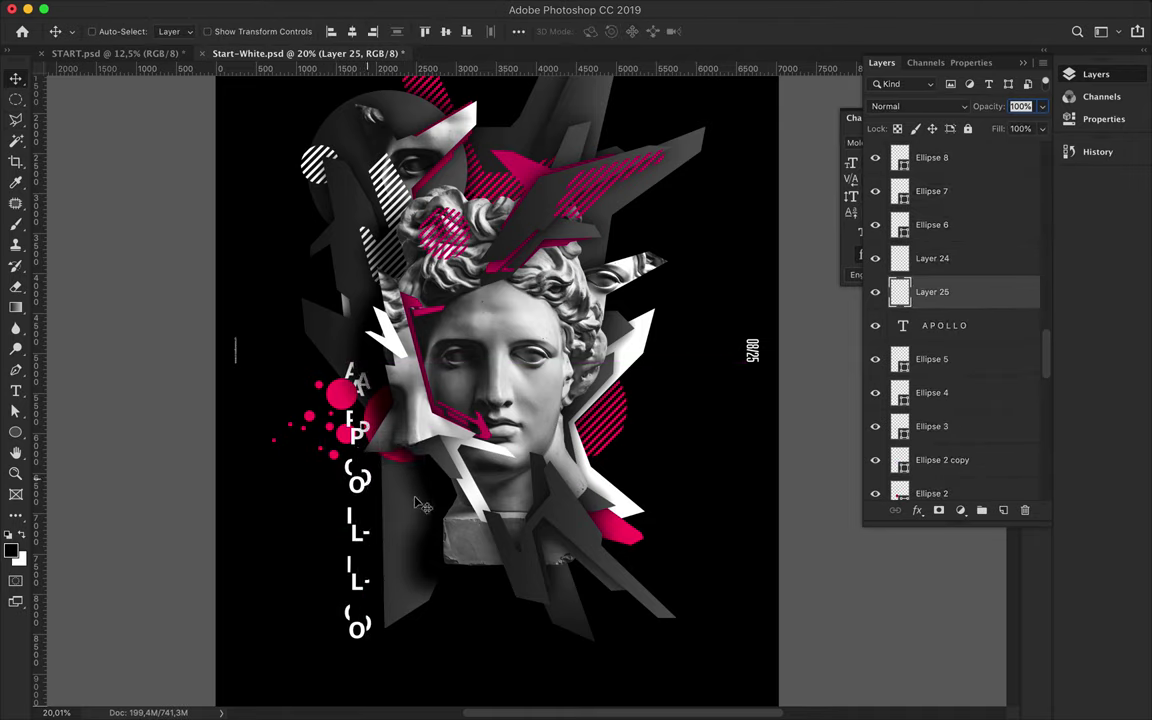
# - Select Layers 24, 25 and the APOLLO text, then move them up and right together
pyautogui.keyDown('shift'); pyautogui.click(977, 345); pyautogui.keyUp('shift')
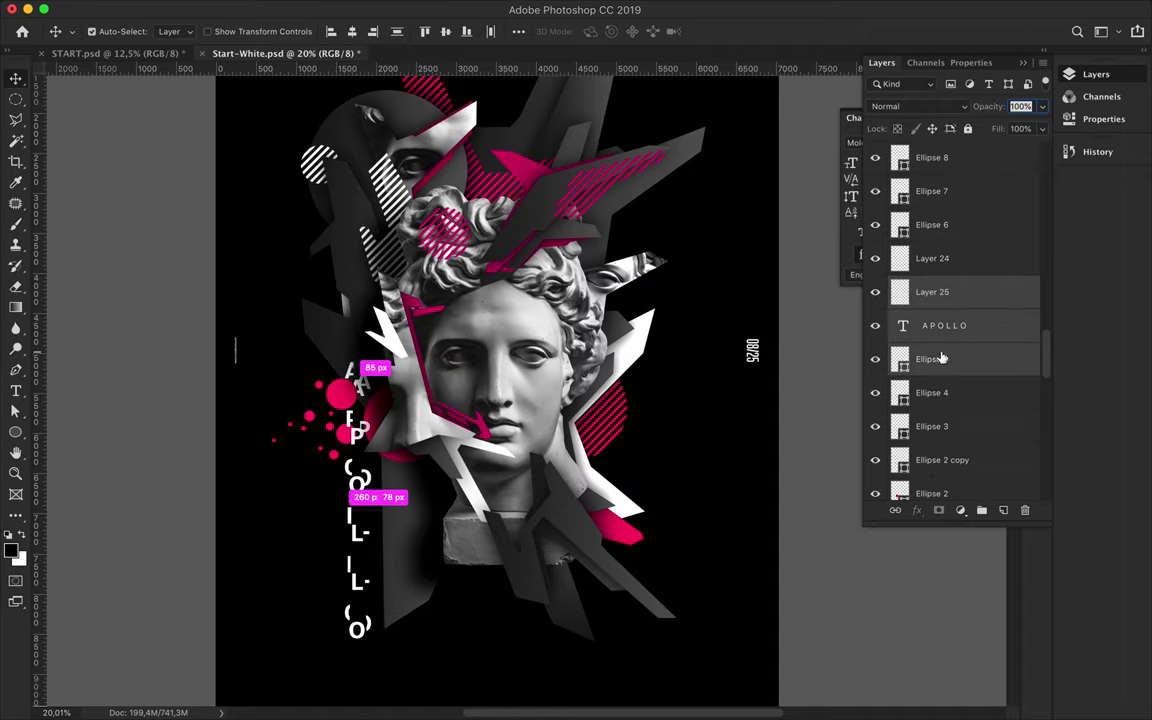
pyautogui.keyDown('shift'); pyautogui.click(931, 260); pyautogui.keyUp('shift')
pyautogui.moveTo(354, 492); pyautogui.dragTo(371, 452)
pyautogui.scroll(5, 500, 420)
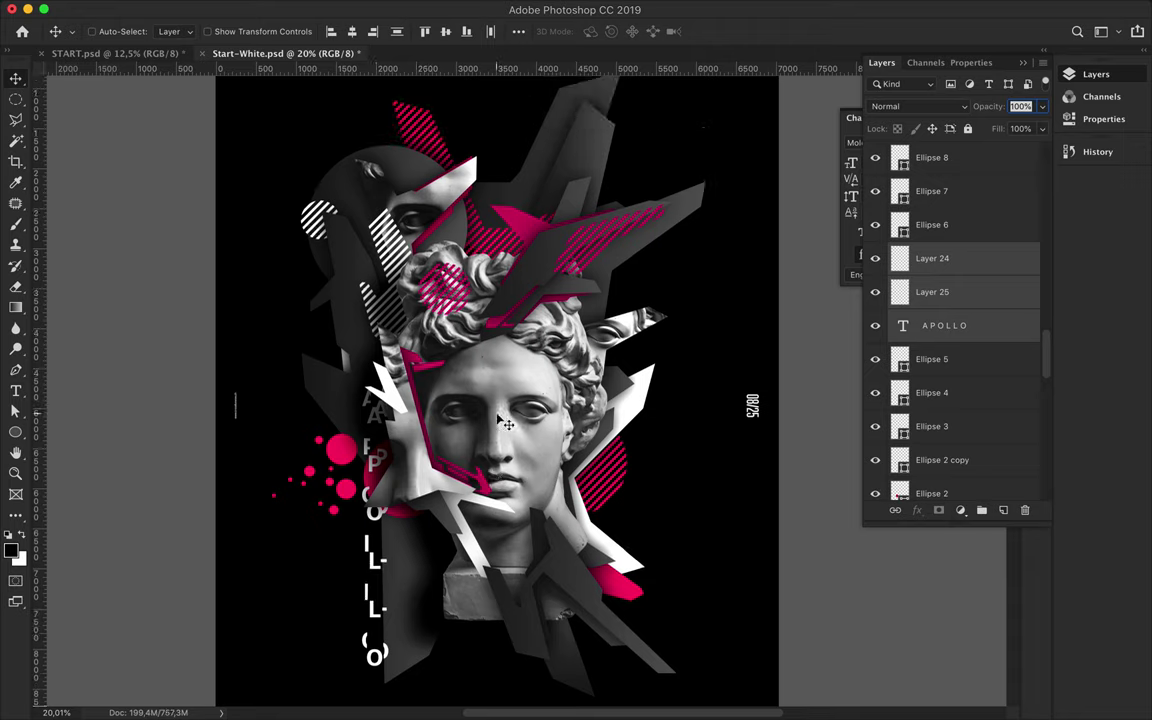
pyautogui.keyDown('ctrl'); pyautogui.click(540, 237); pyautogui.keyUp('ctrl')
# - Add 365° text above the bust with 1000 tracking and nudge it down
pyautogui.press('t')
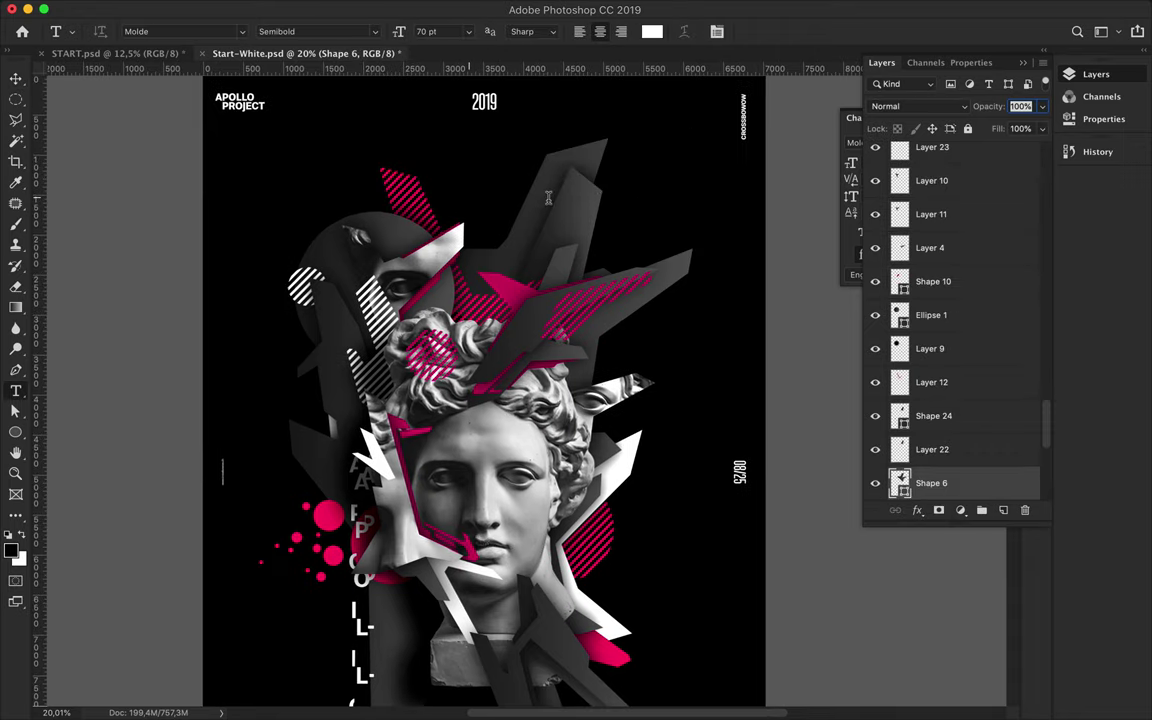
pyautogui.click(469, 195)
pyautogui.write('365°')
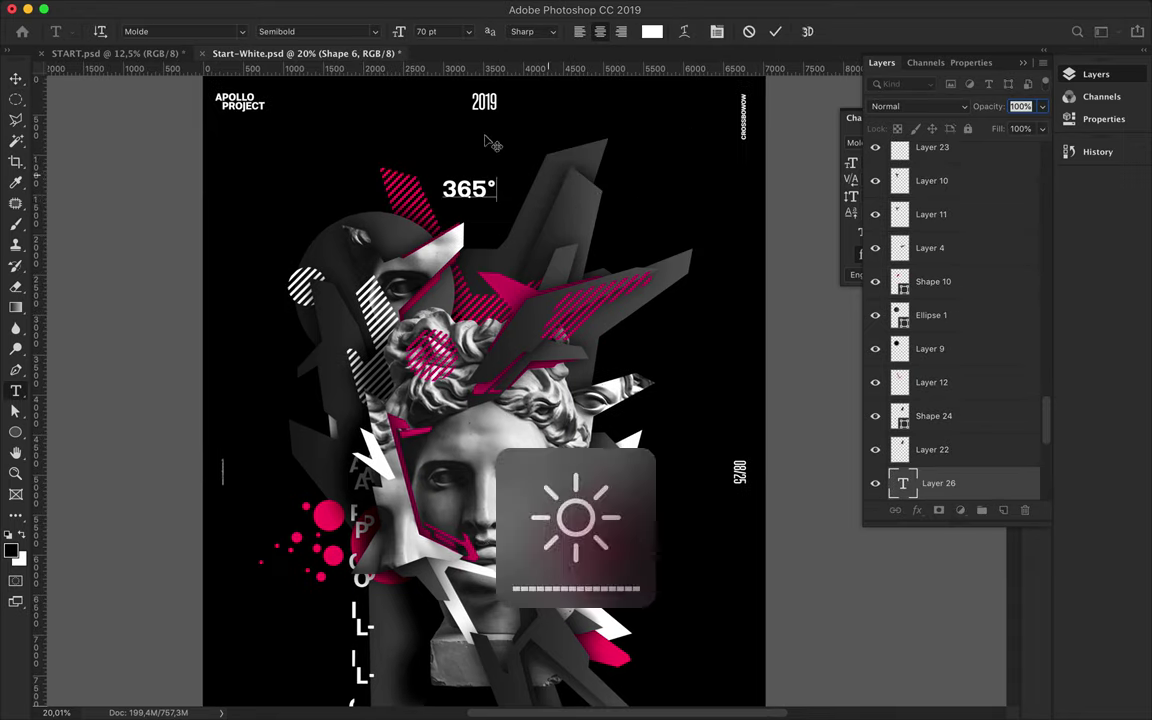
pyautogui.click(850, 180)
pyautogui.write('1000')
pyautogui.press('Return')
pyautogui.click(18, 80)
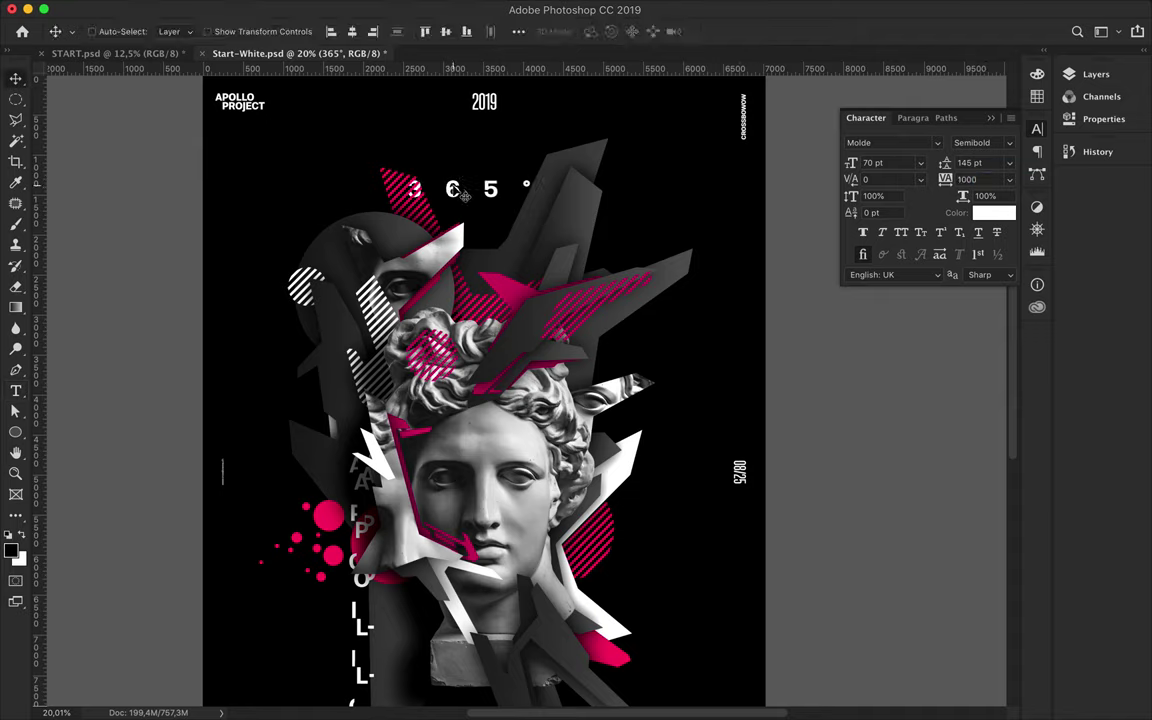
pyautogui.moveTo(463, 194); pyautogui.dragTo(465, 213)
# - Copy a polygonal slice of 365° to a new layer and shift it down-right
pyautogui.press('l')
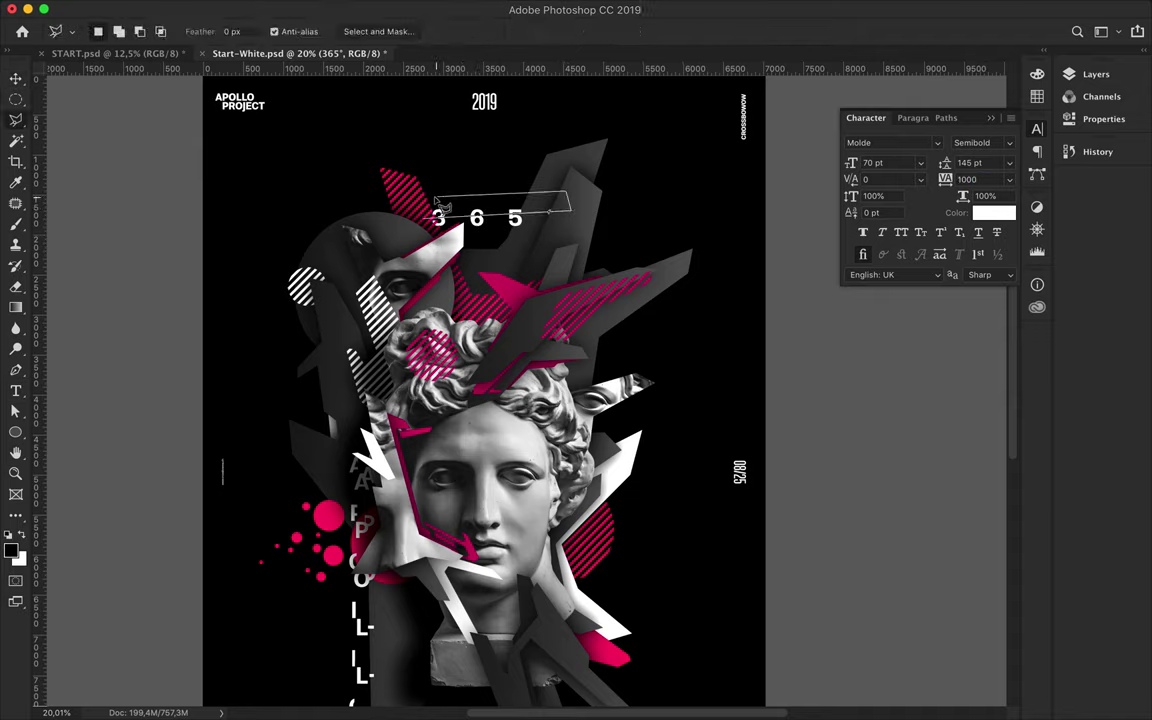
pyautogui.hotkey('ctrl', 'j')
pyautogui.press('v')
pyautogui.click(1096, 74)
pyautogui.scroll(5, 938, 320)
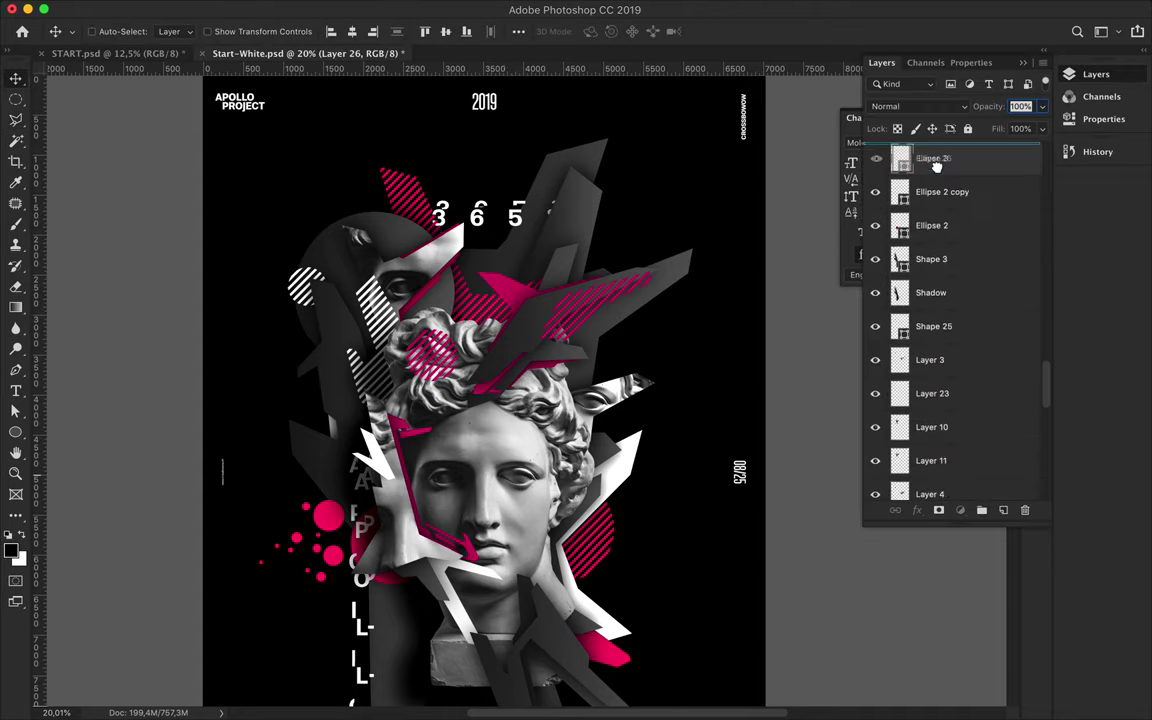
pyautogui.scroll(2, 938, 200)
pyautogui.moveTo(493, 214); pyautogui.dragTo(497, 219)
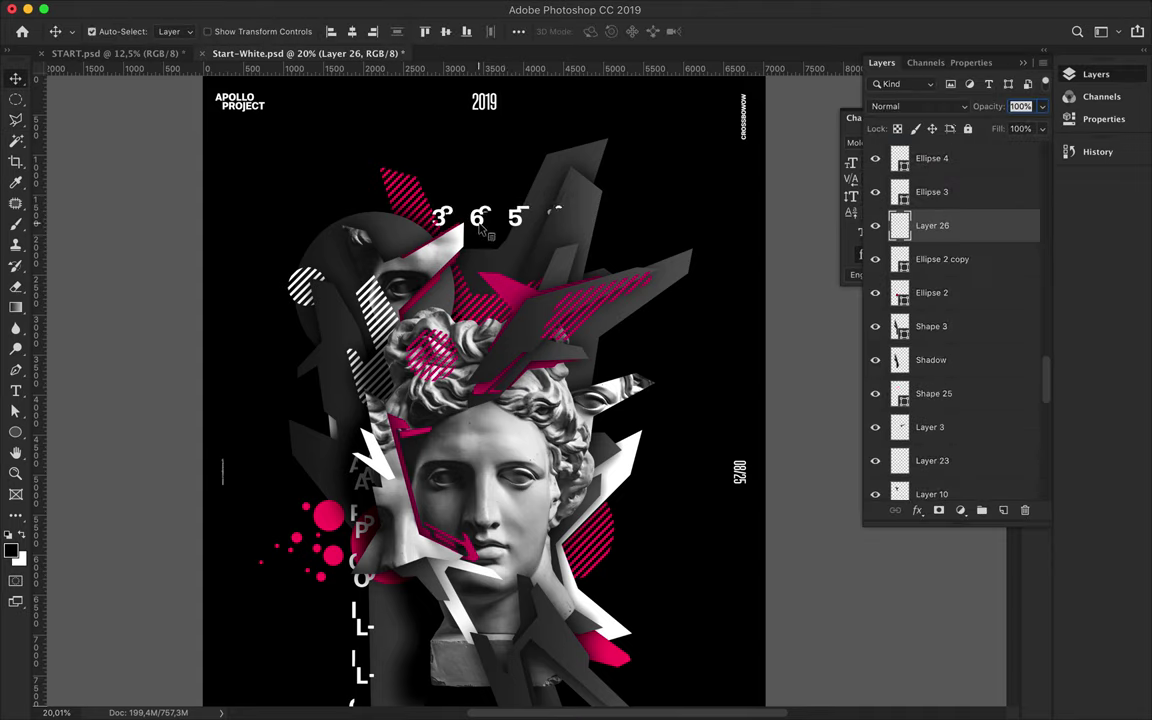
# - Copy a second 365° slice to Layer 27 and move it down
pyautogui.click(481, 228)
pyautogui.press('l')
pyautogui.hotkey('ctrl', 'j')
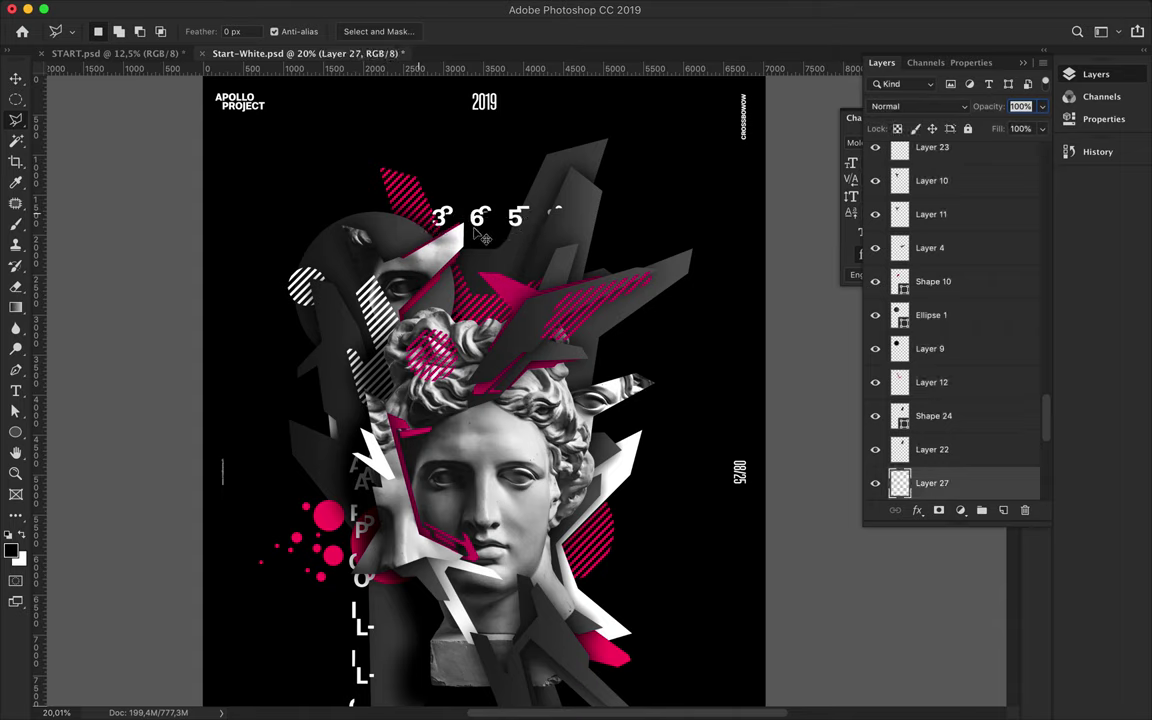
pyautogui.press('v')
pyautogui.scroll(-2, 520, 257)
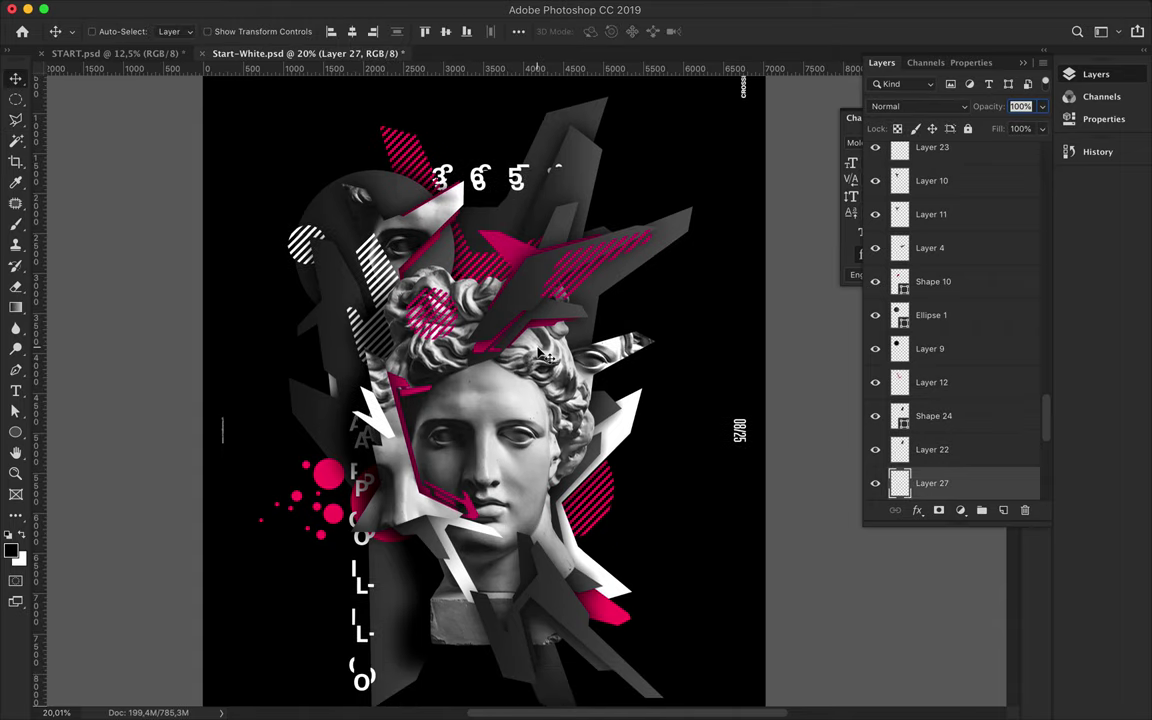
pyautogui.scroll(1, 540, 353)
pyautogui.moveTo(524, 191); pyautogui.dragTo(538, 241)
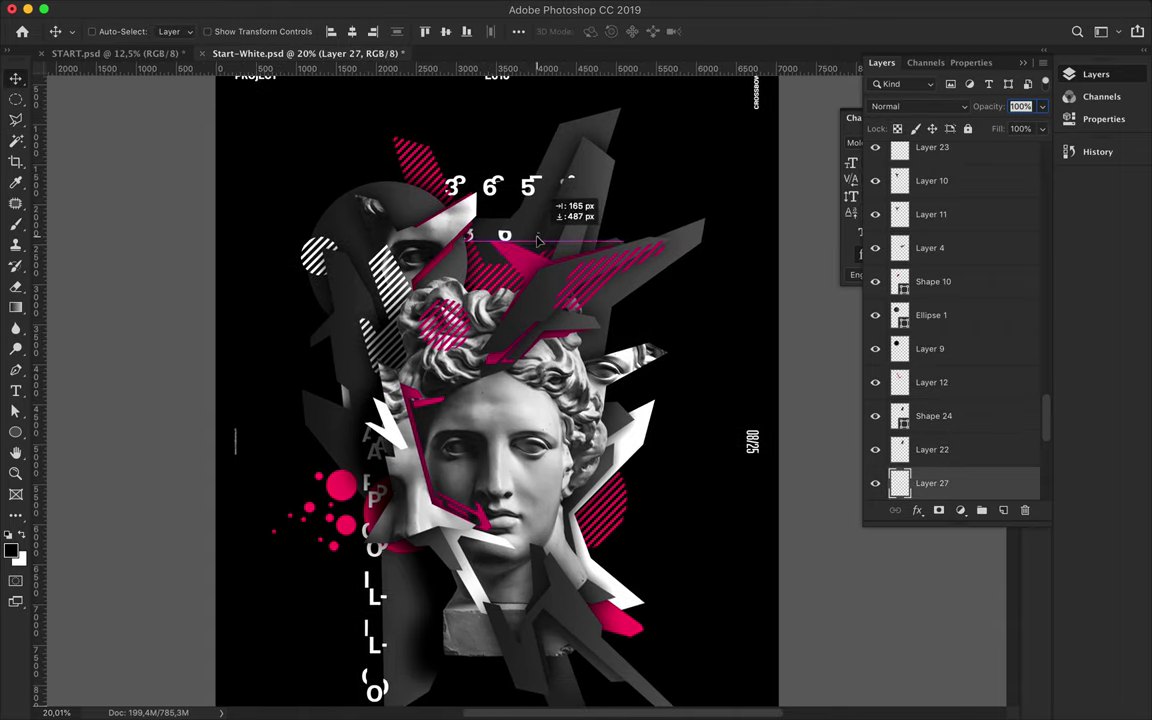
# - Reposition the 365° text and save the poster
pyautogui.moveTo(520, 185)
pyautogui.mouseDown()
pyautogui.moveTo(545, 234)
pyautogui.moveTo(530, 194)
pyautogui.mouseUp()
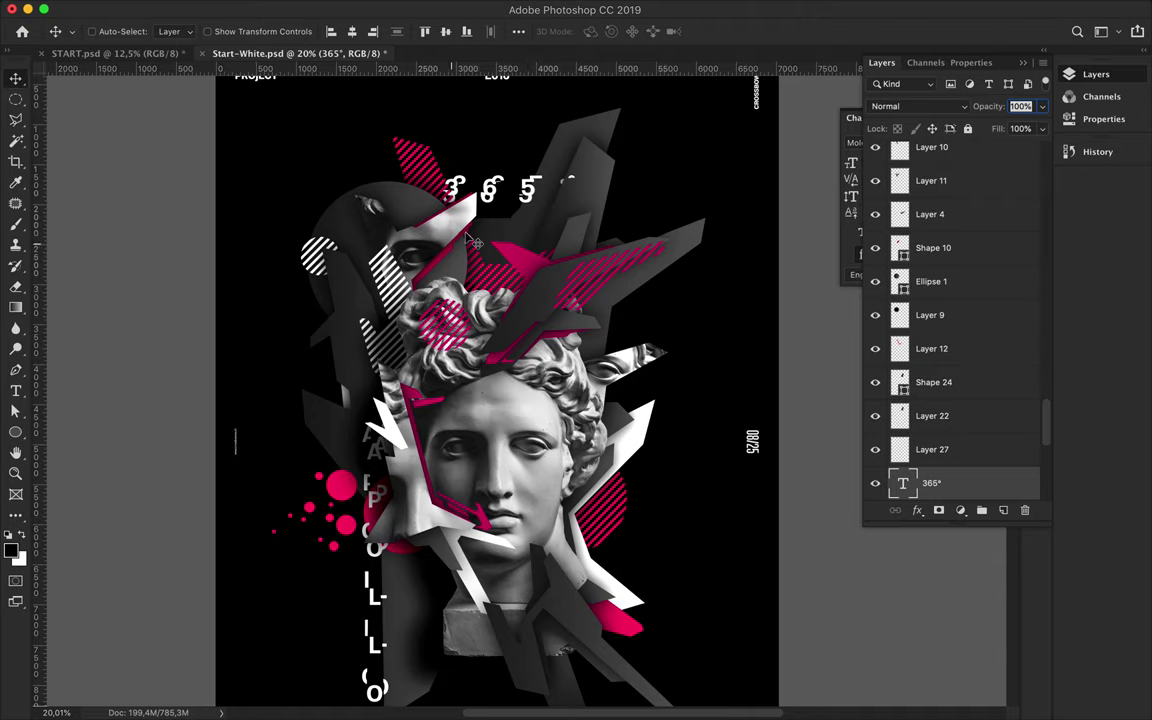
pyautogui.scroll(-1, 470, 240)
pyautogui.hotkey('ctrl', 's')
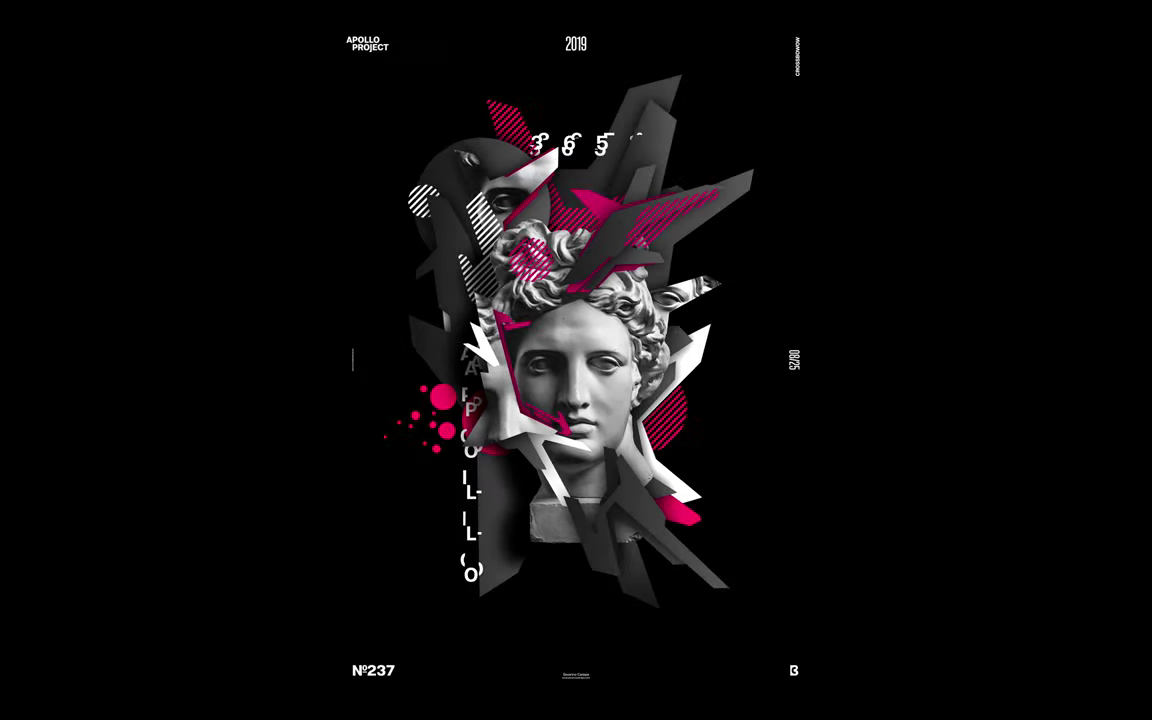